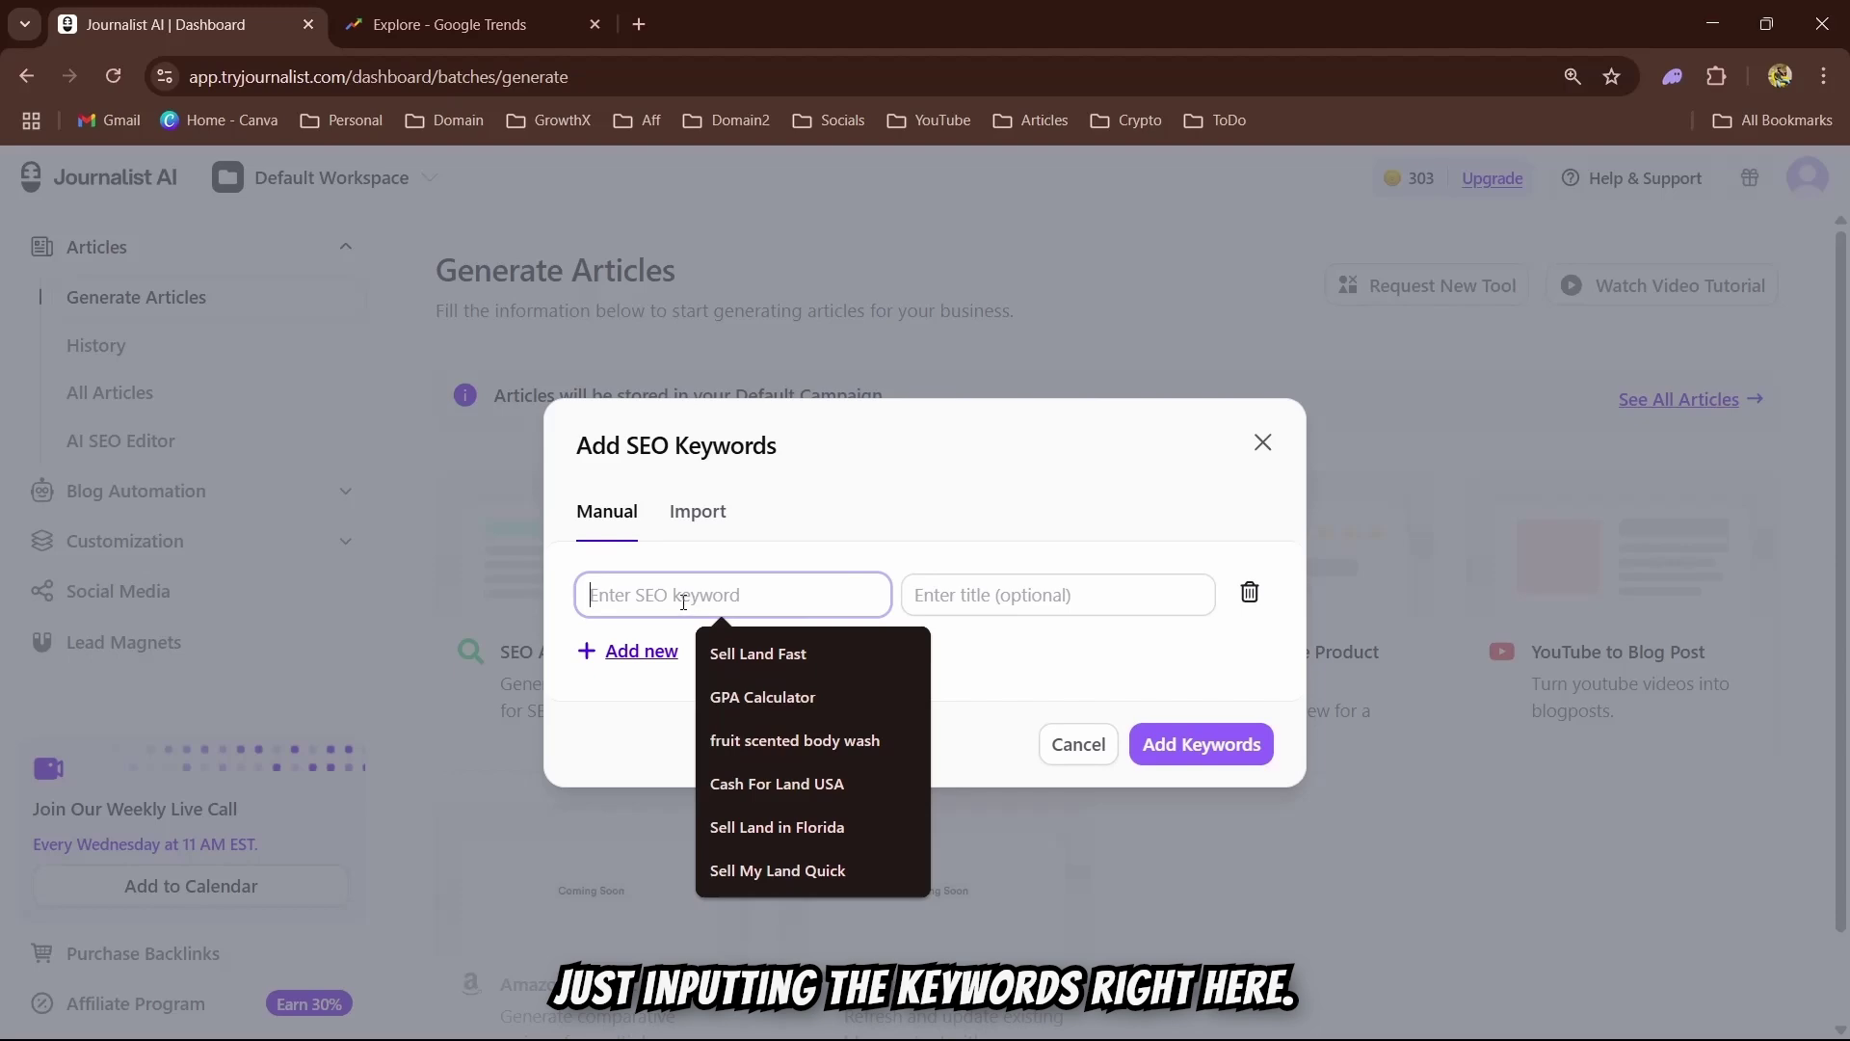
Look through the input forms for SEO articles, AI news articles, Amazon single product reviews and YouTube to blog posts
left_click(819, 508)
left_click(1262, 441)
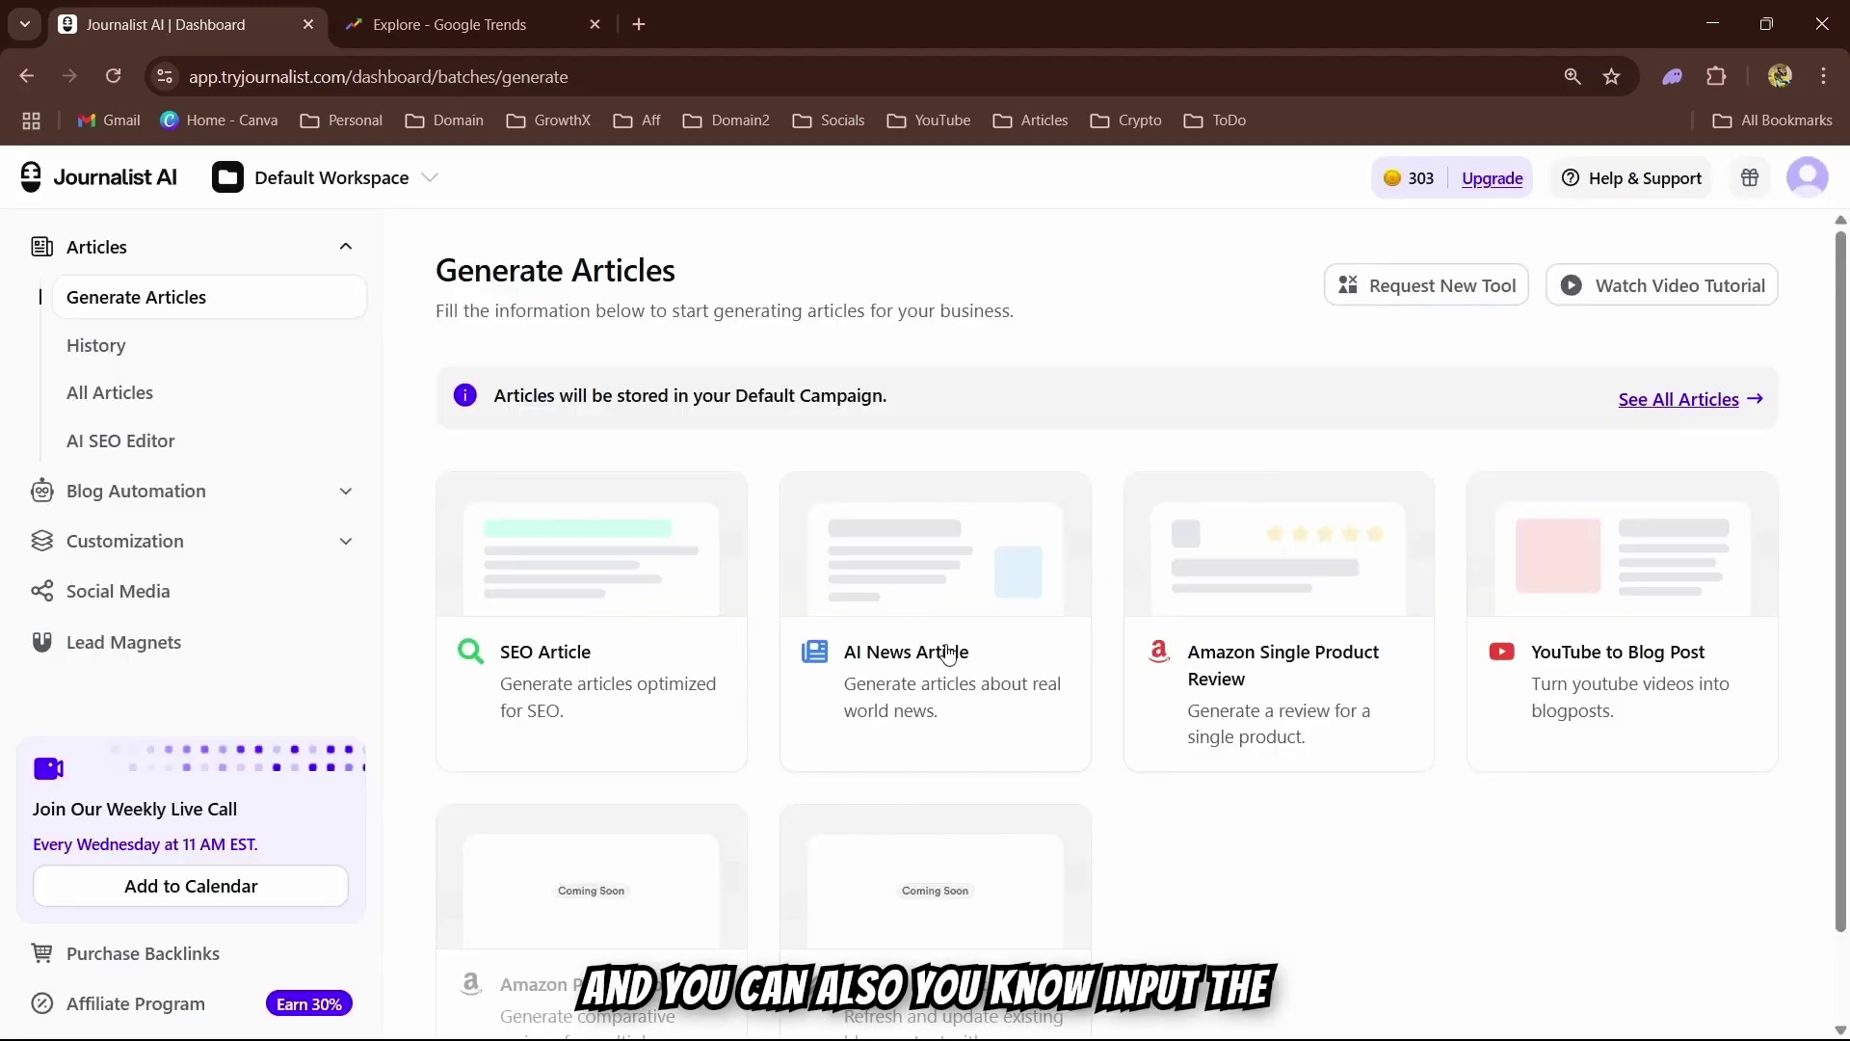
left_click(963, 657)
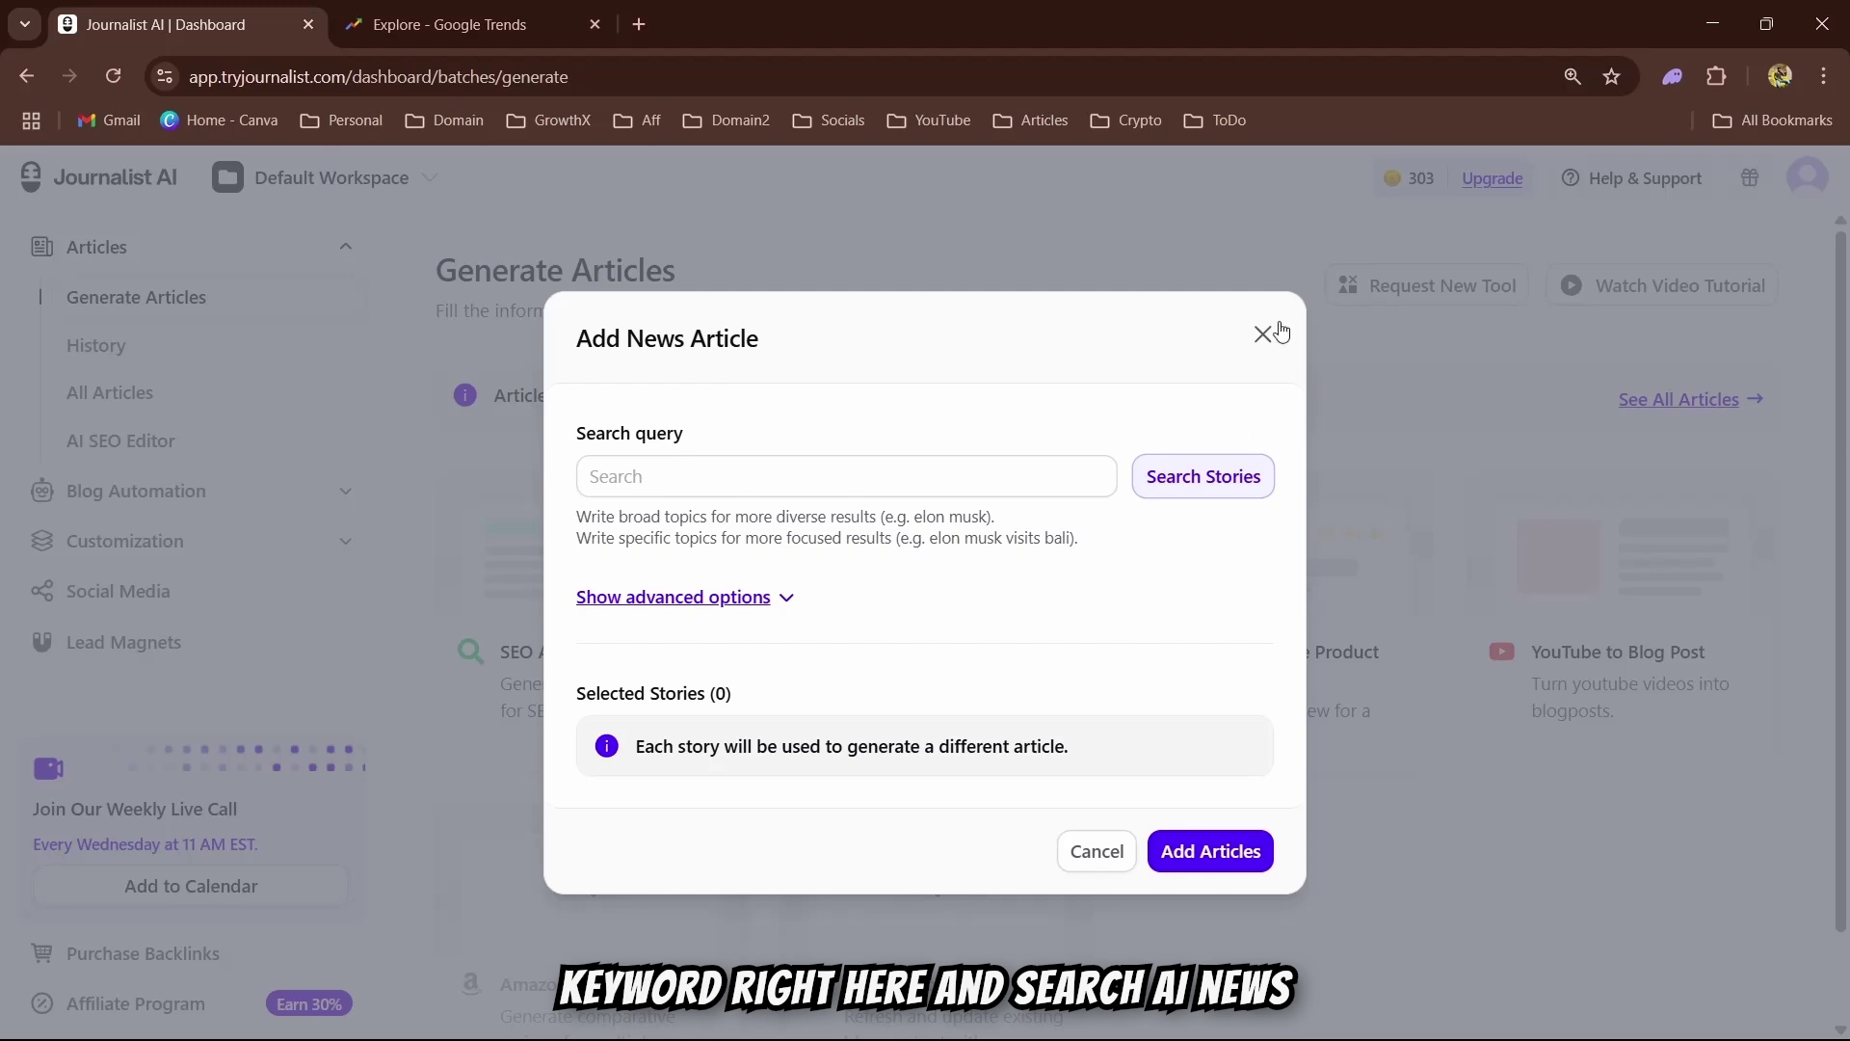
left_click(1312, 366)
left_click(1314, 661)
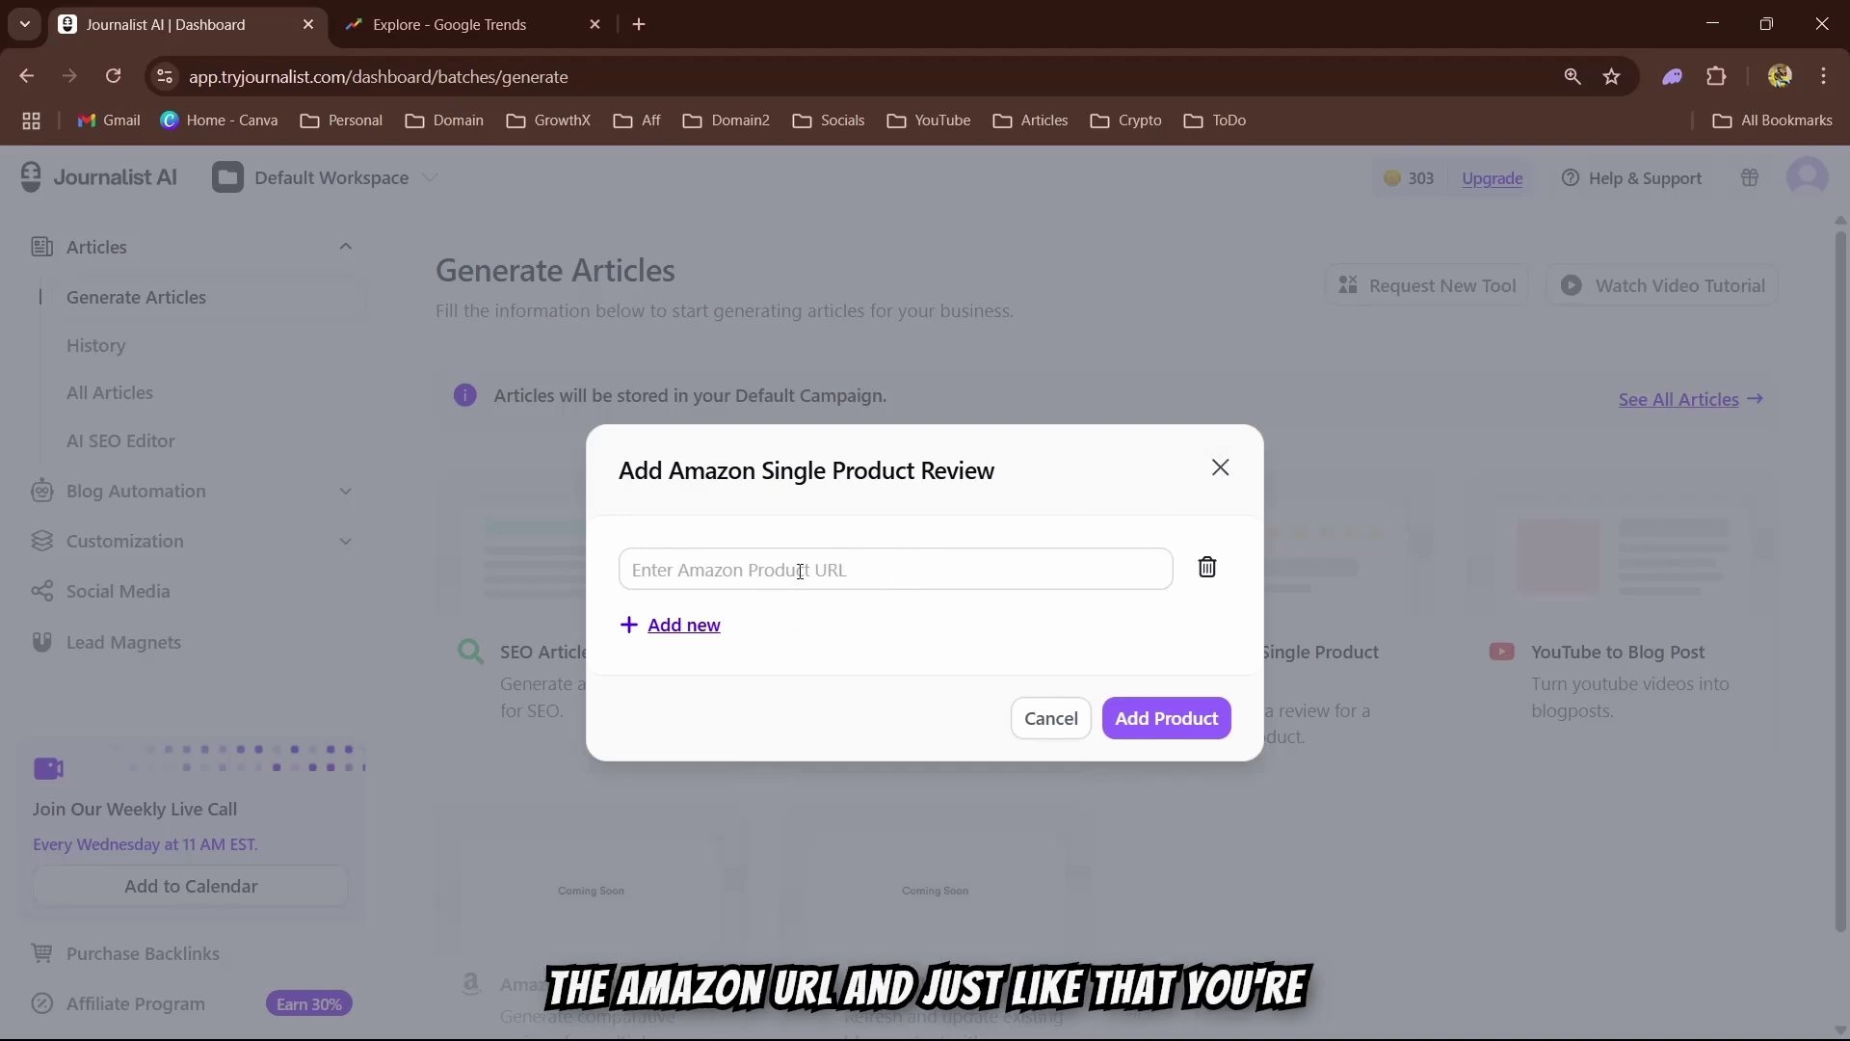
left_click(1219, 467)
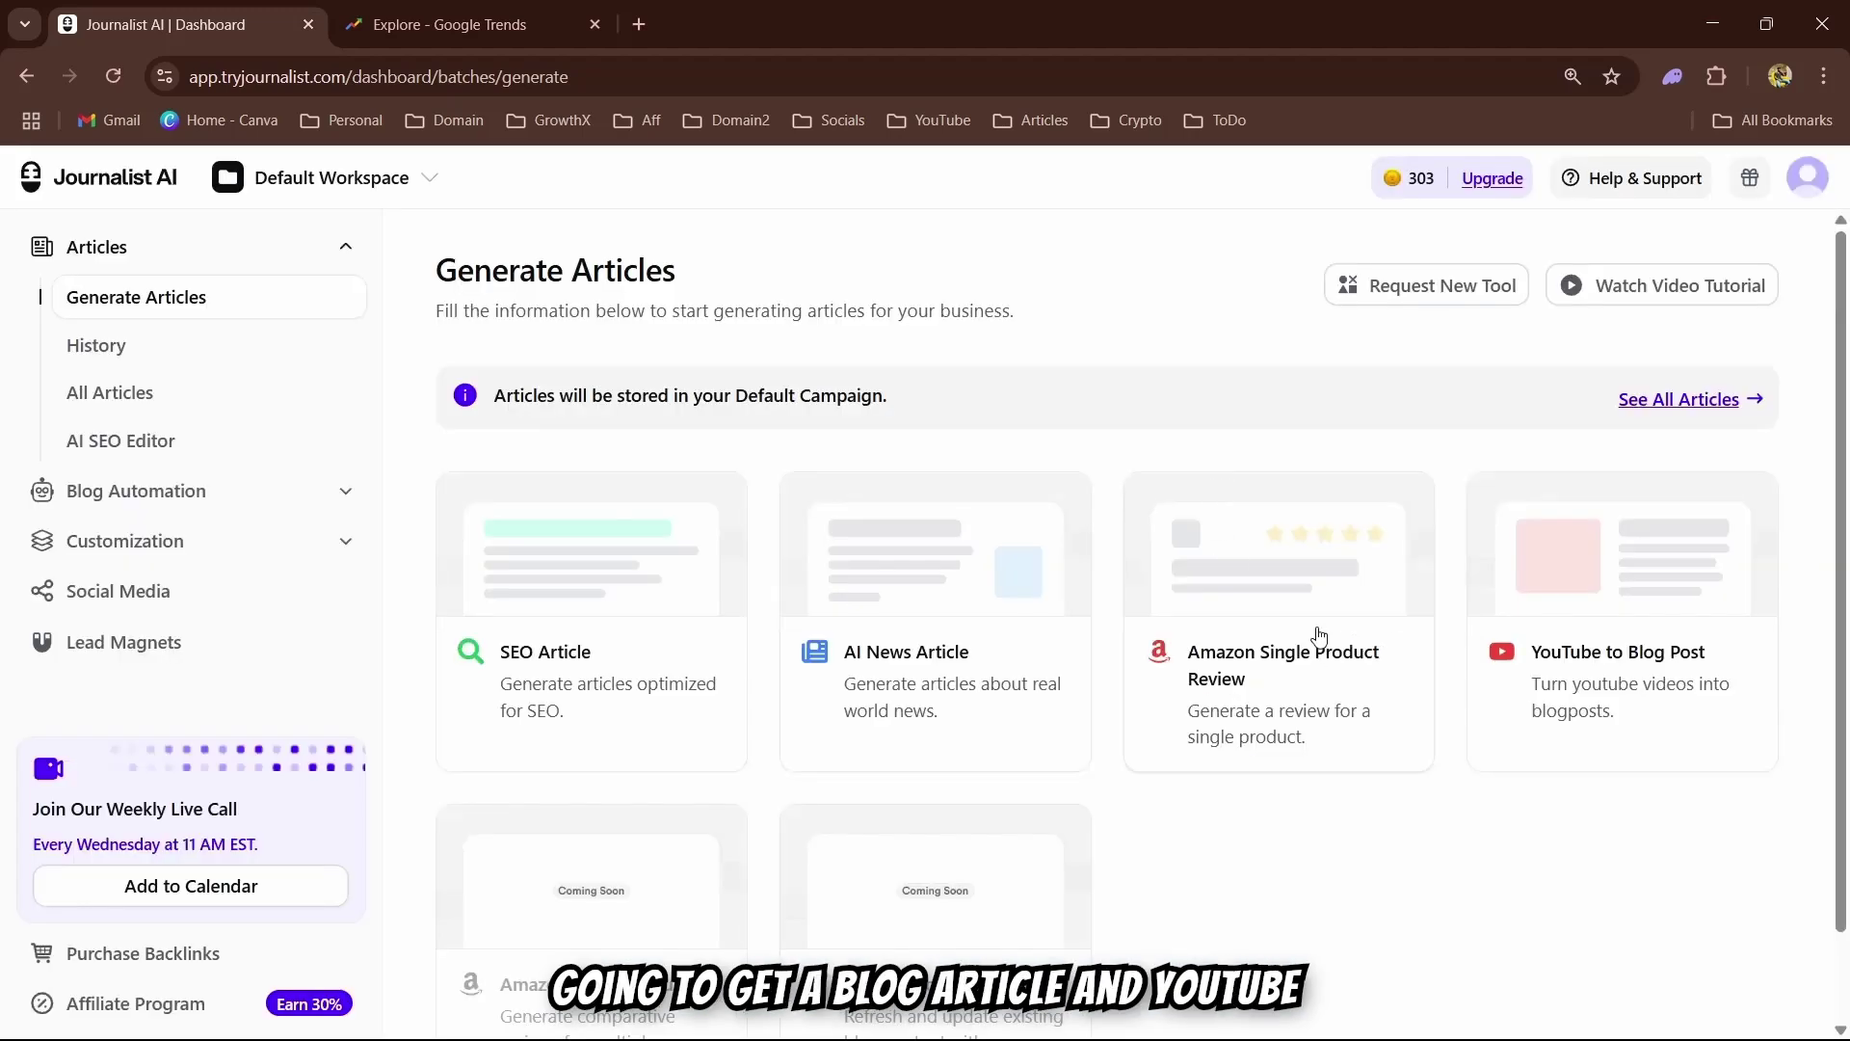
left_click(1634, 641)
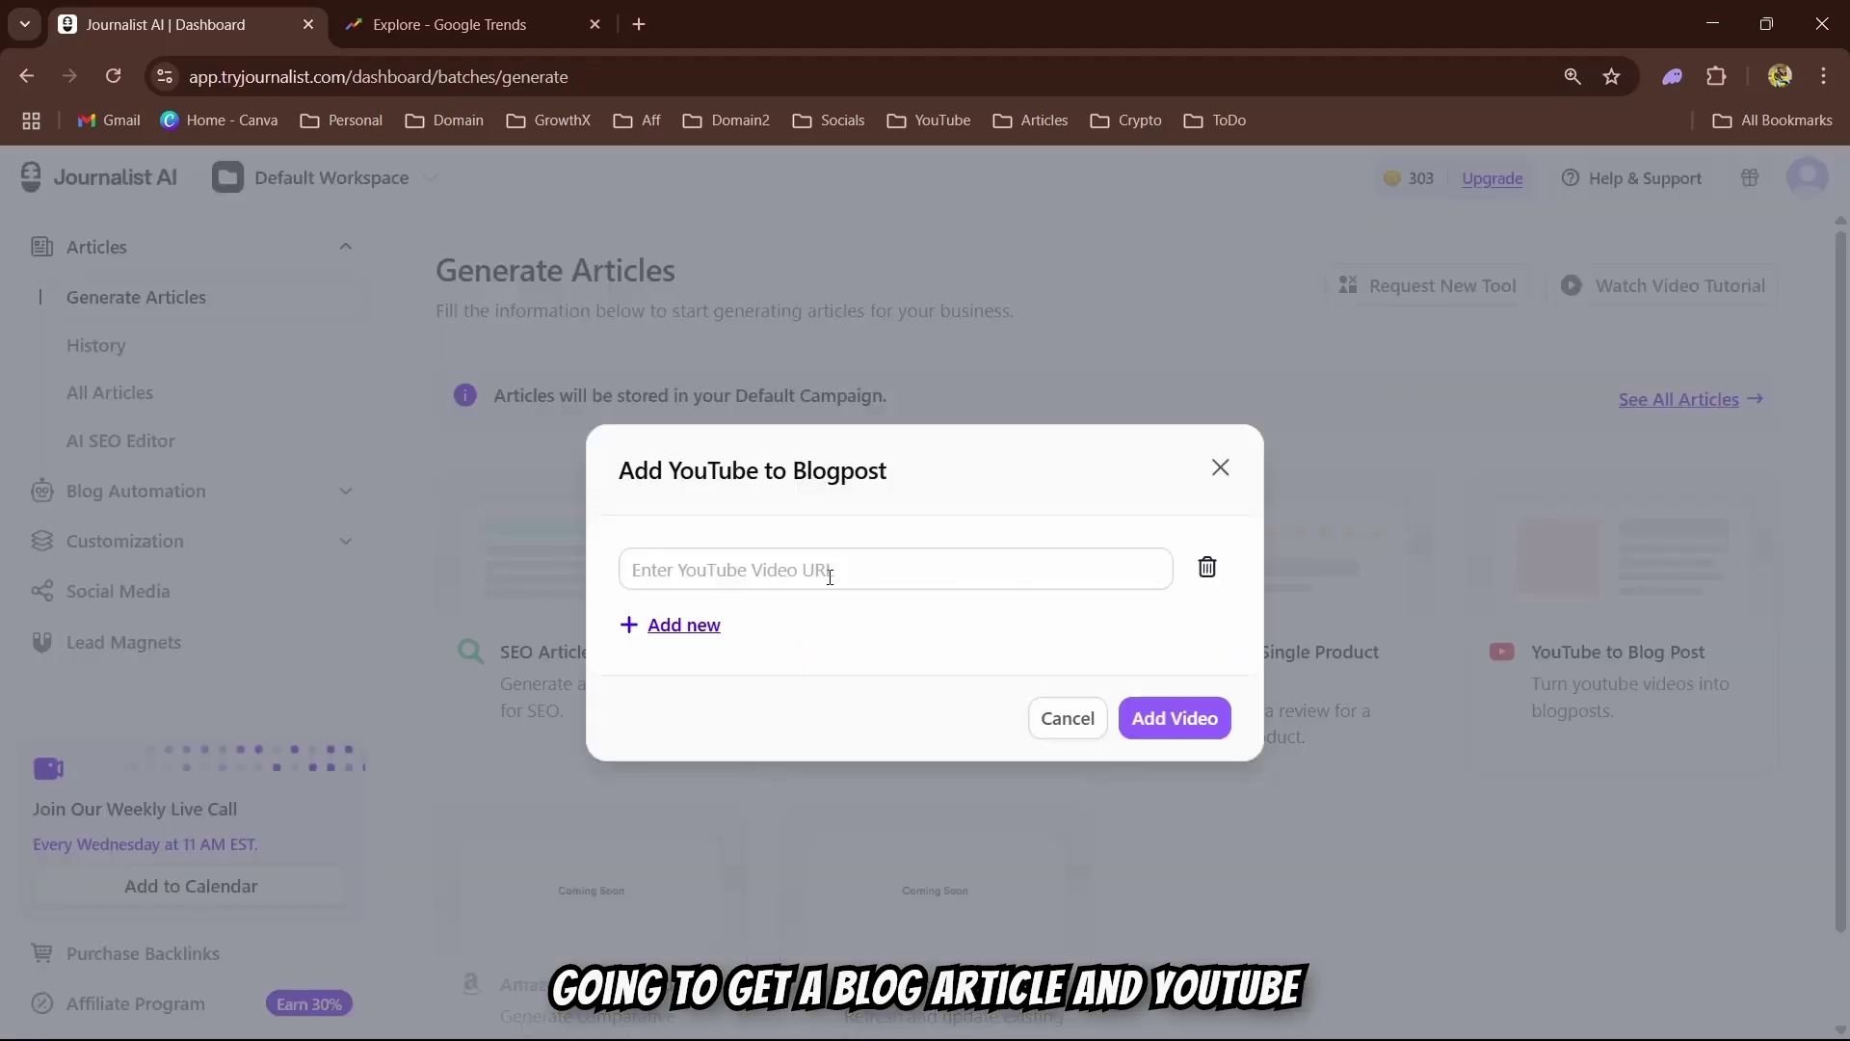
left_click(1220, 467)
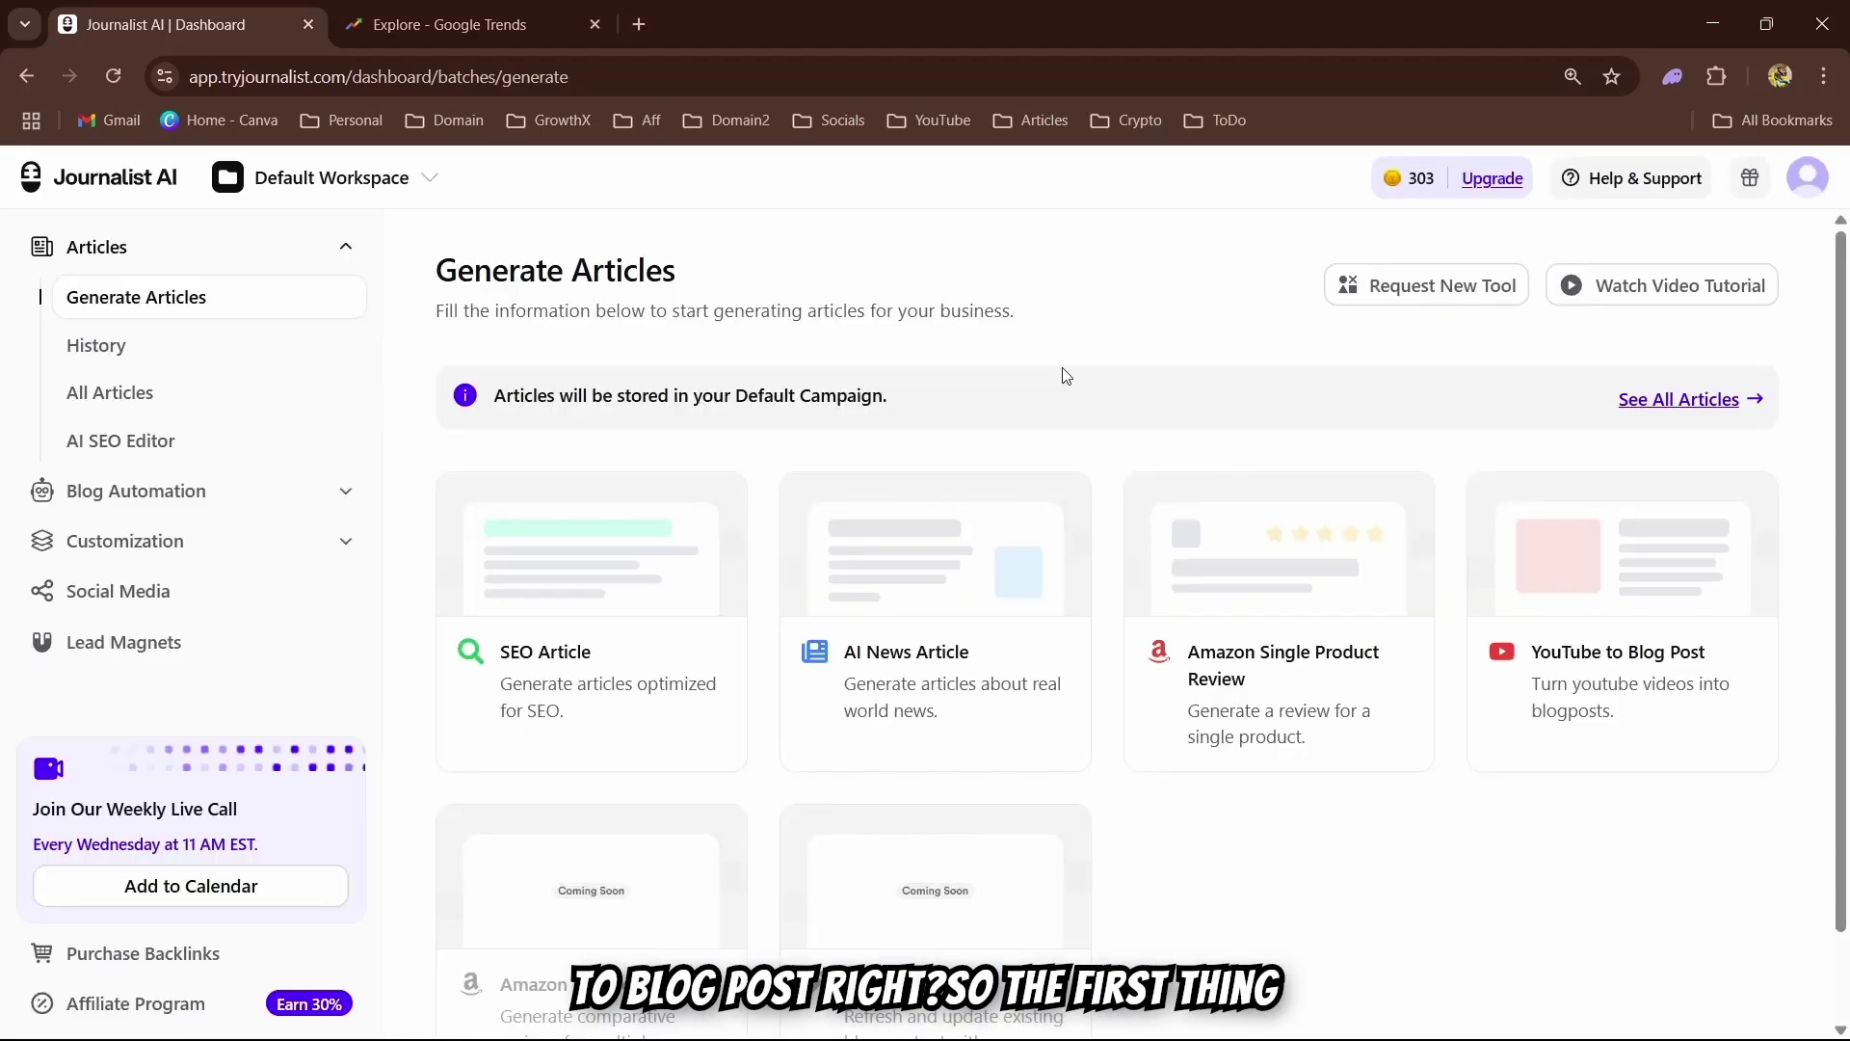
Switch to Google Trends and set the Explore page's region to Worldwide
left_click(470, 21)
left_click(416, 331)
left_click(348, 458)
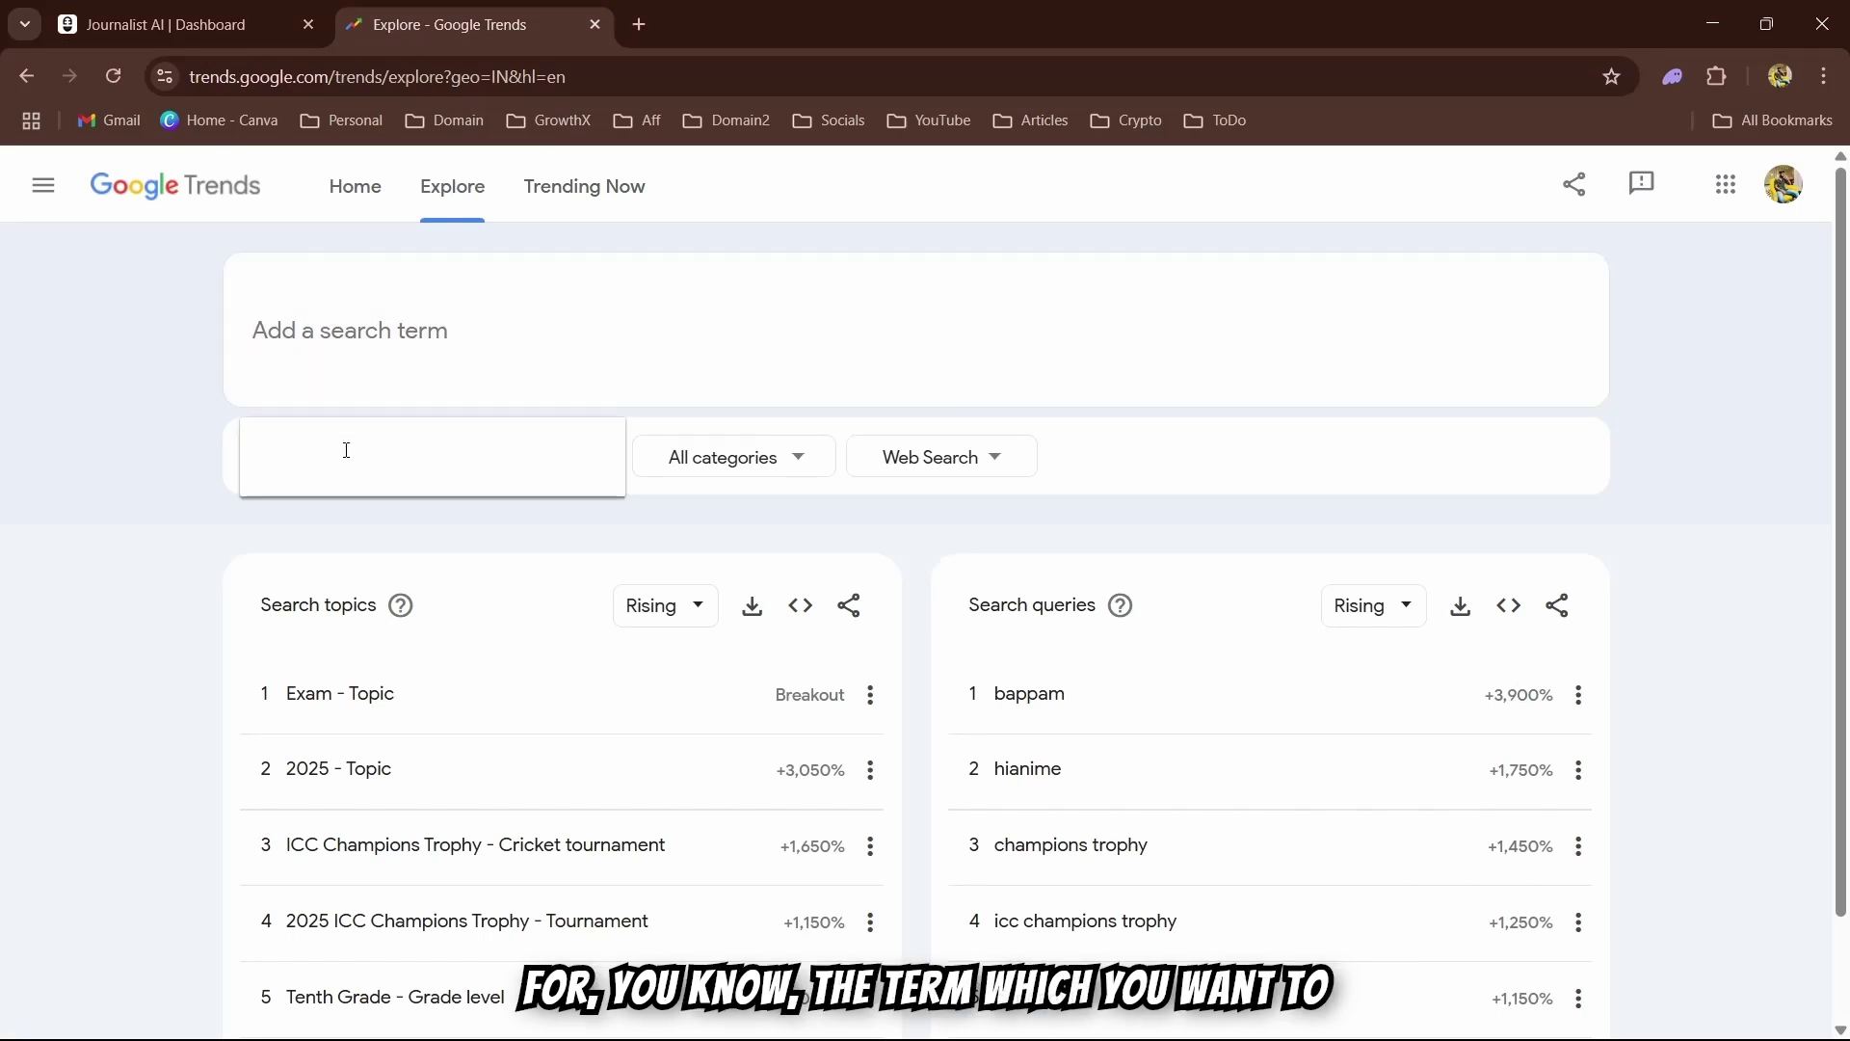
left_click(343, 528)
left_click(412, 342)
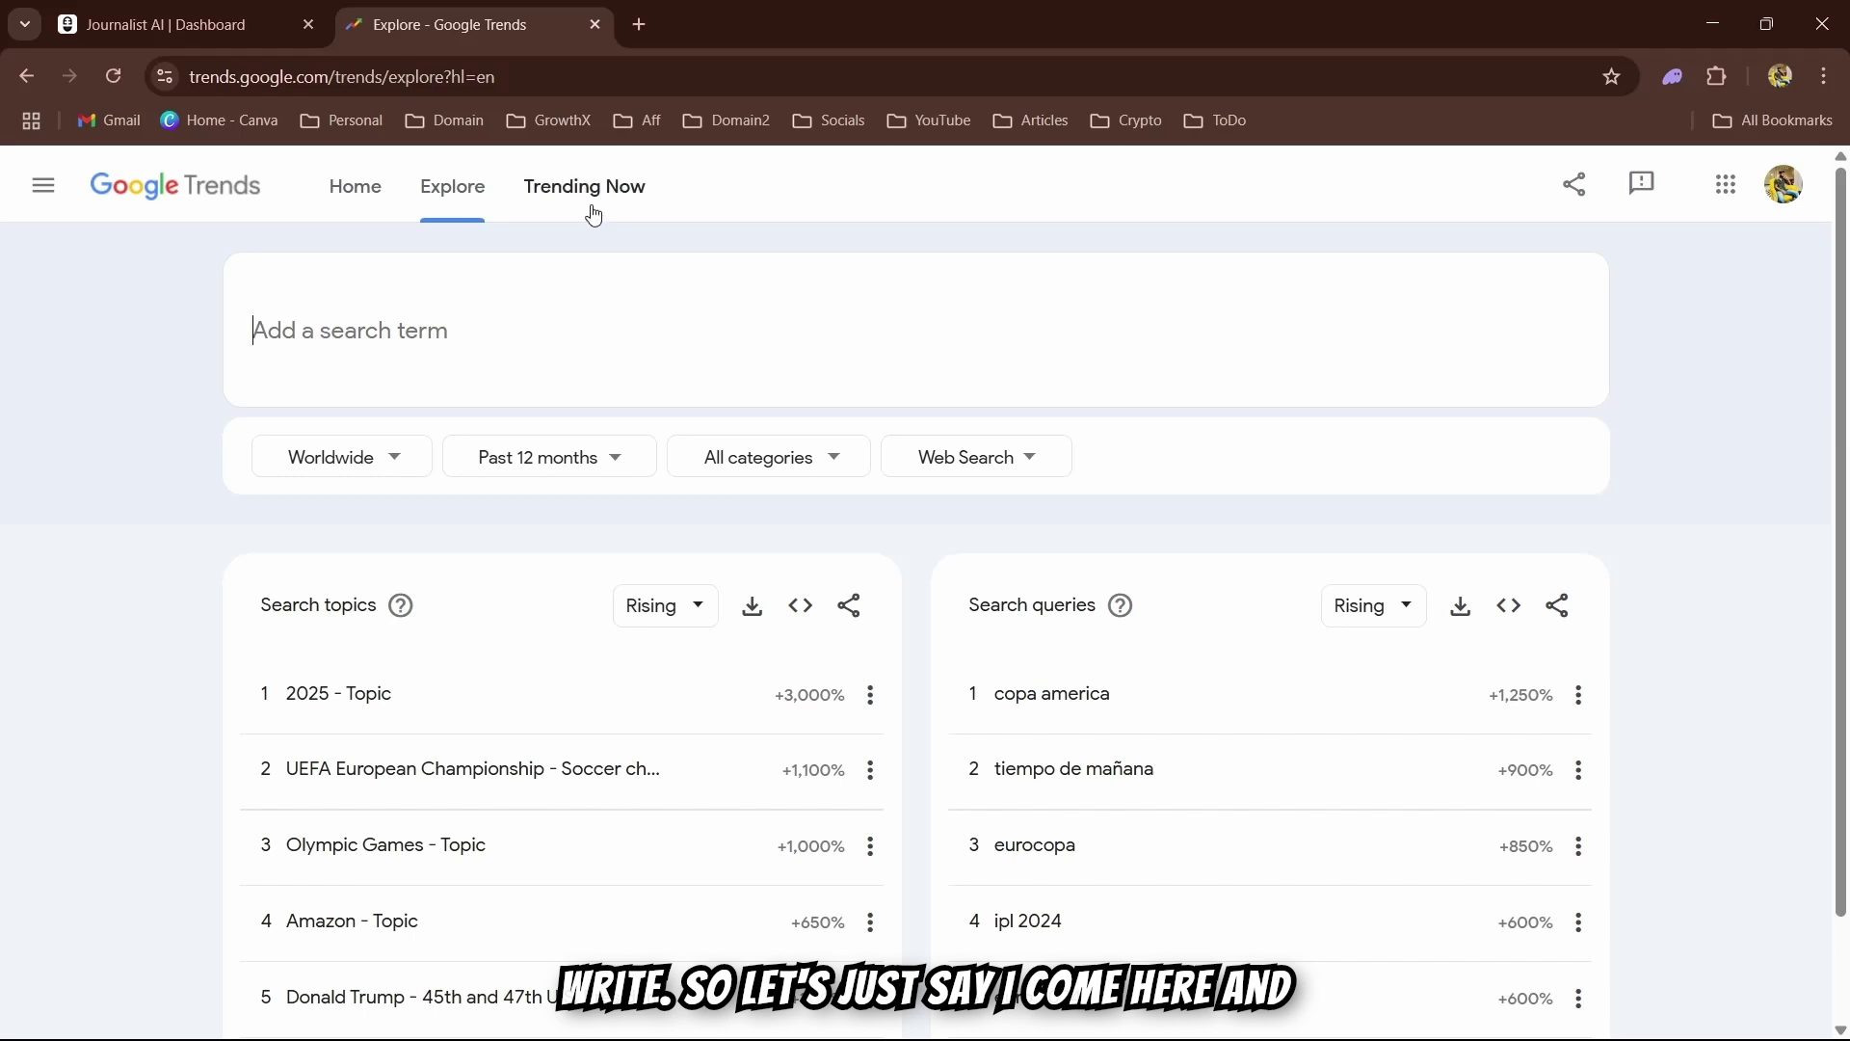
Show the currently trending searches with the trend location set to United States
left_click(573, 183)
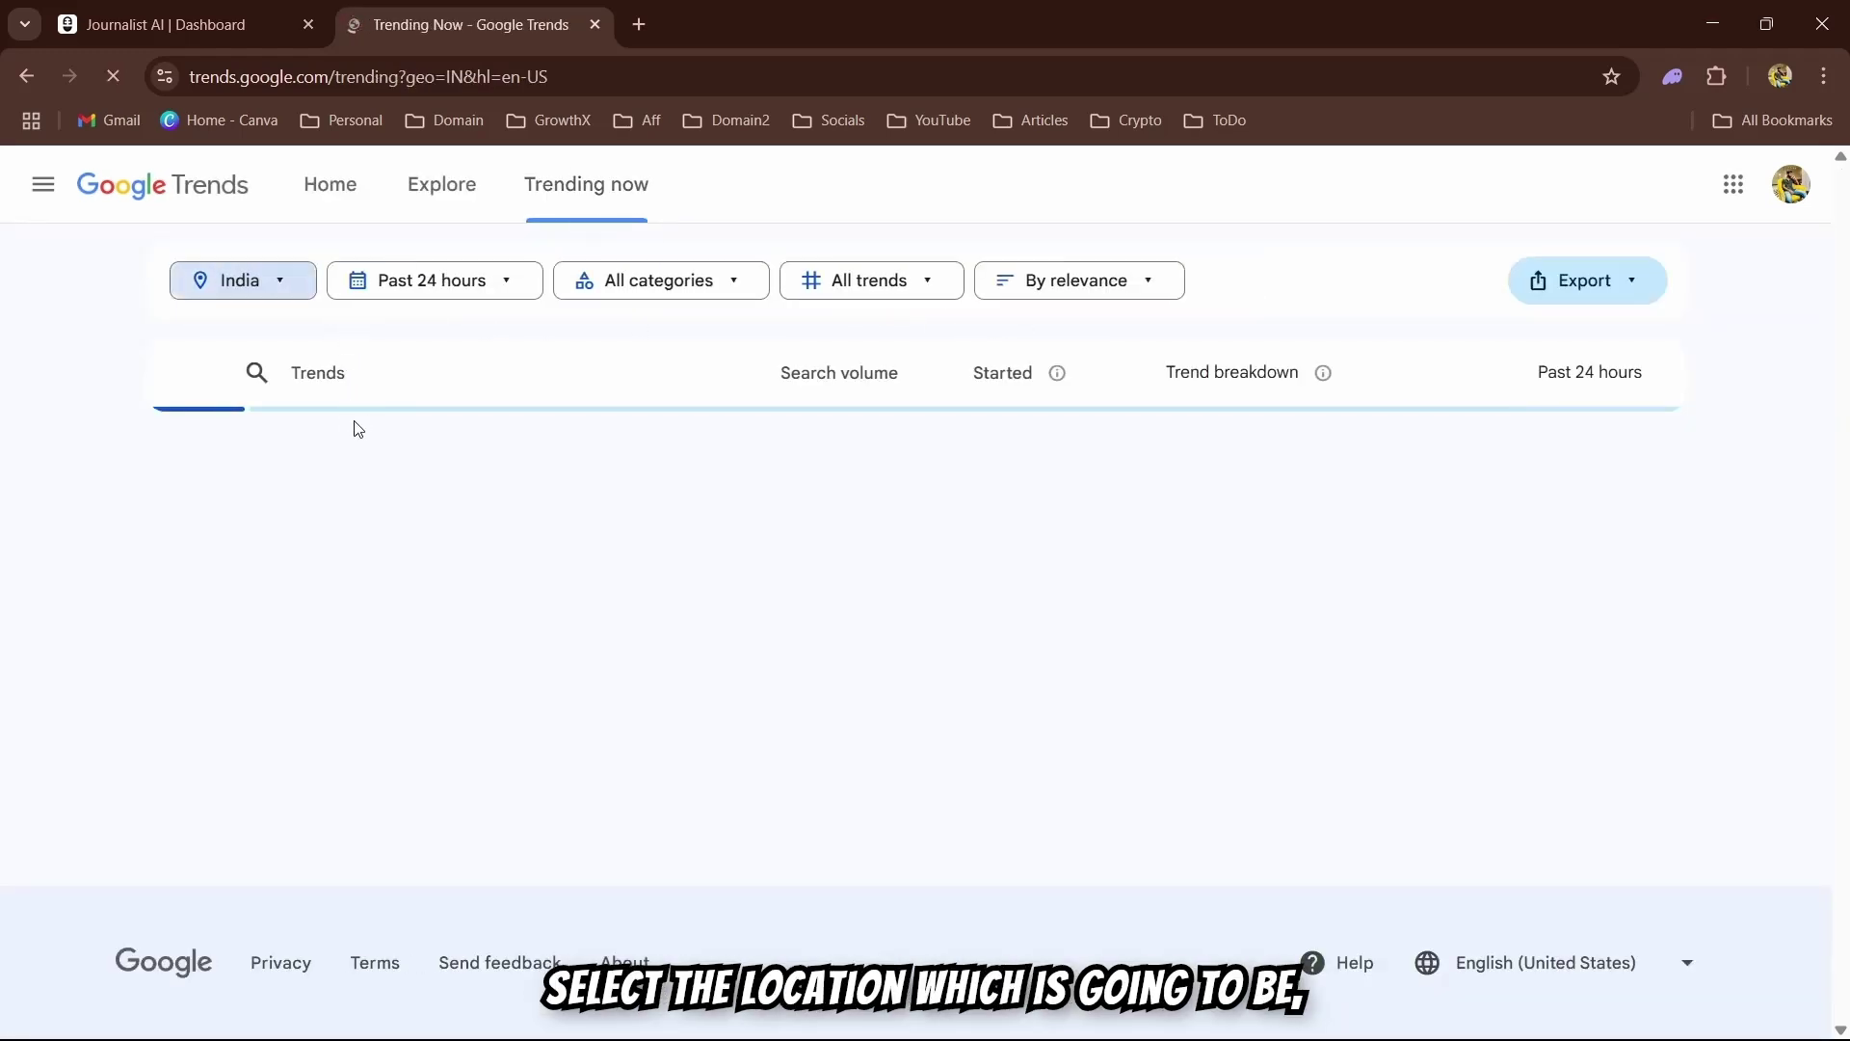
left_click(292, 285)
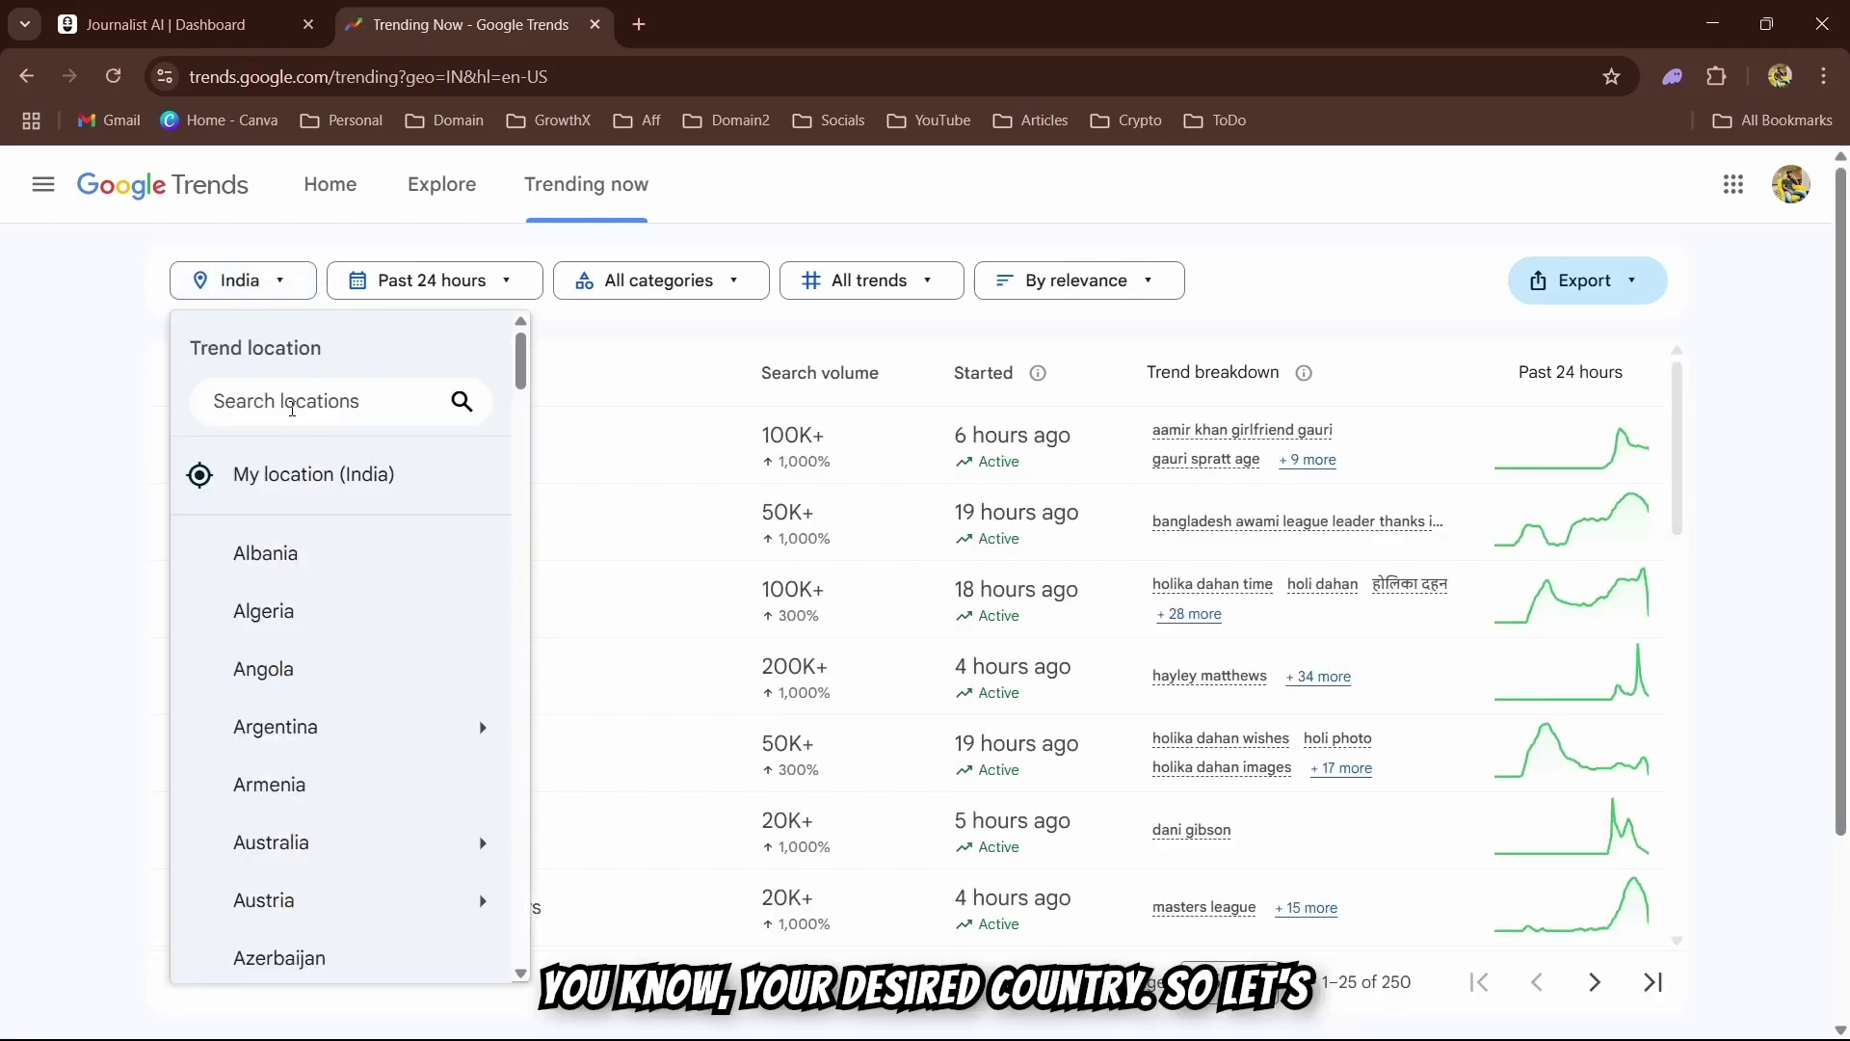
type("united")
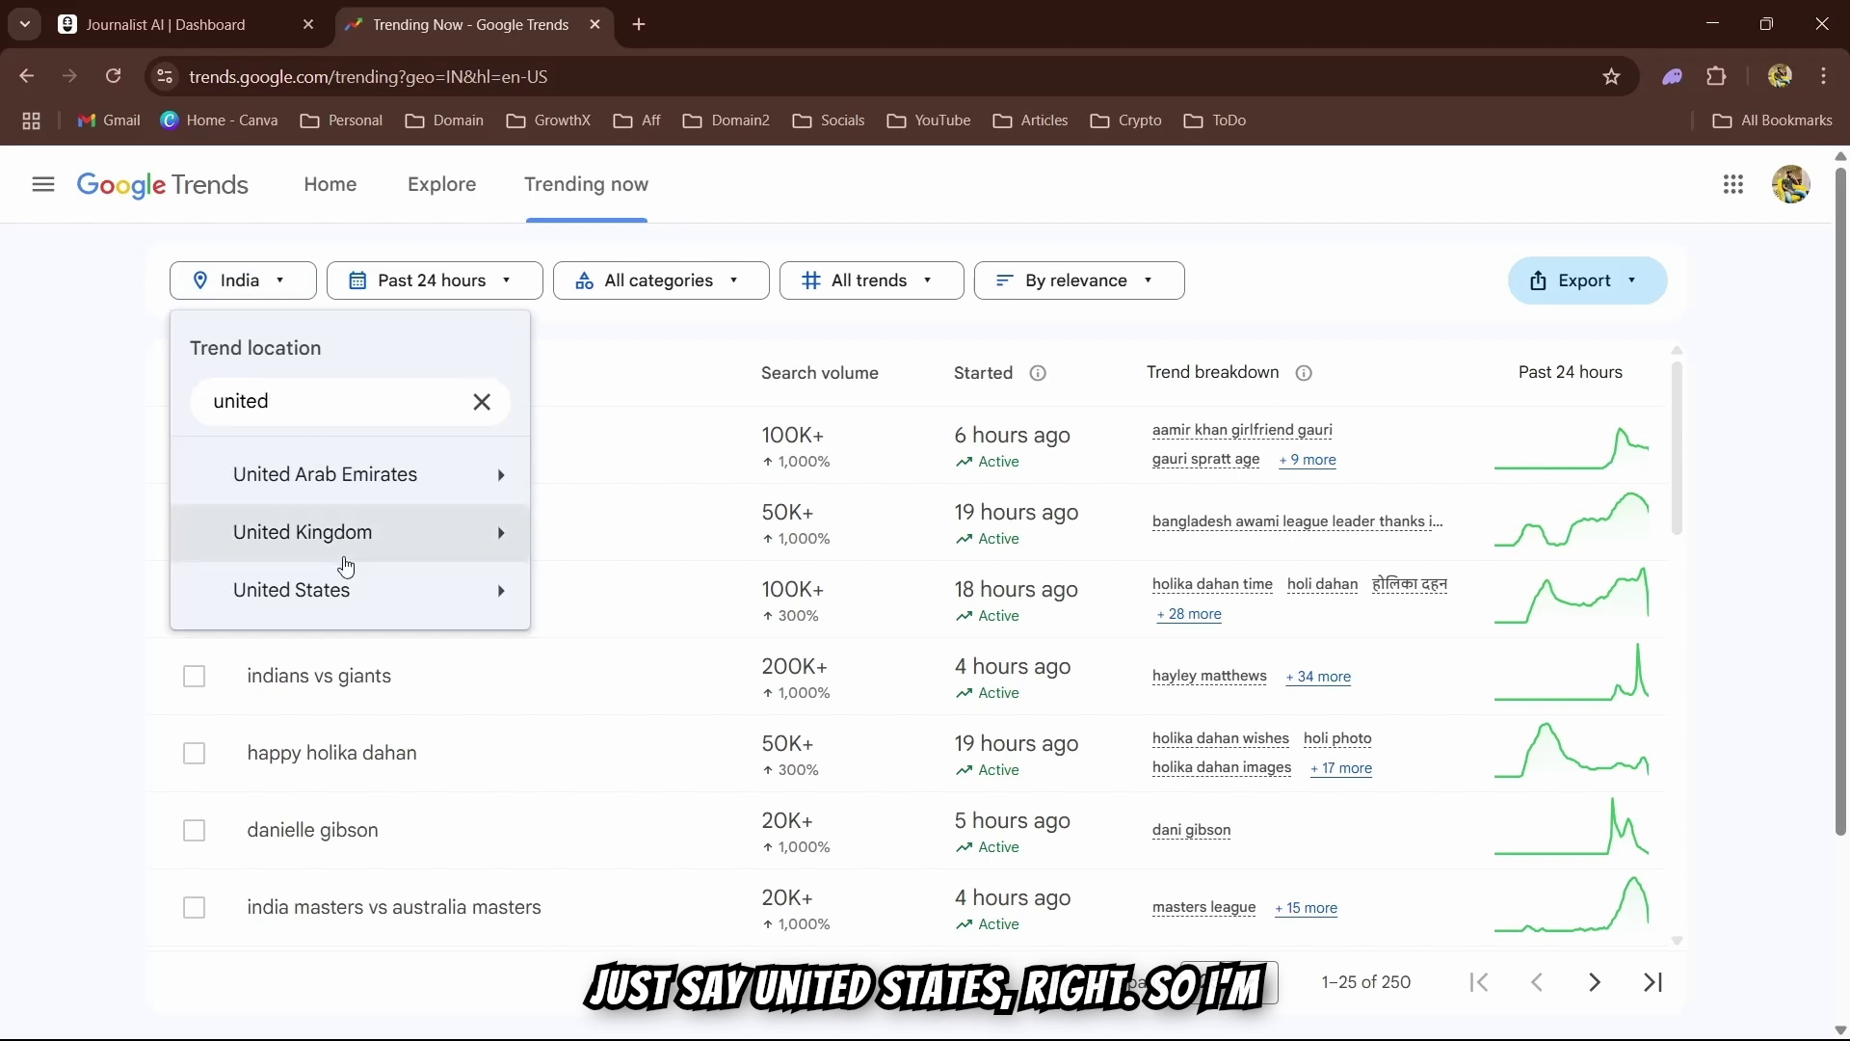
left_click(352, 593)
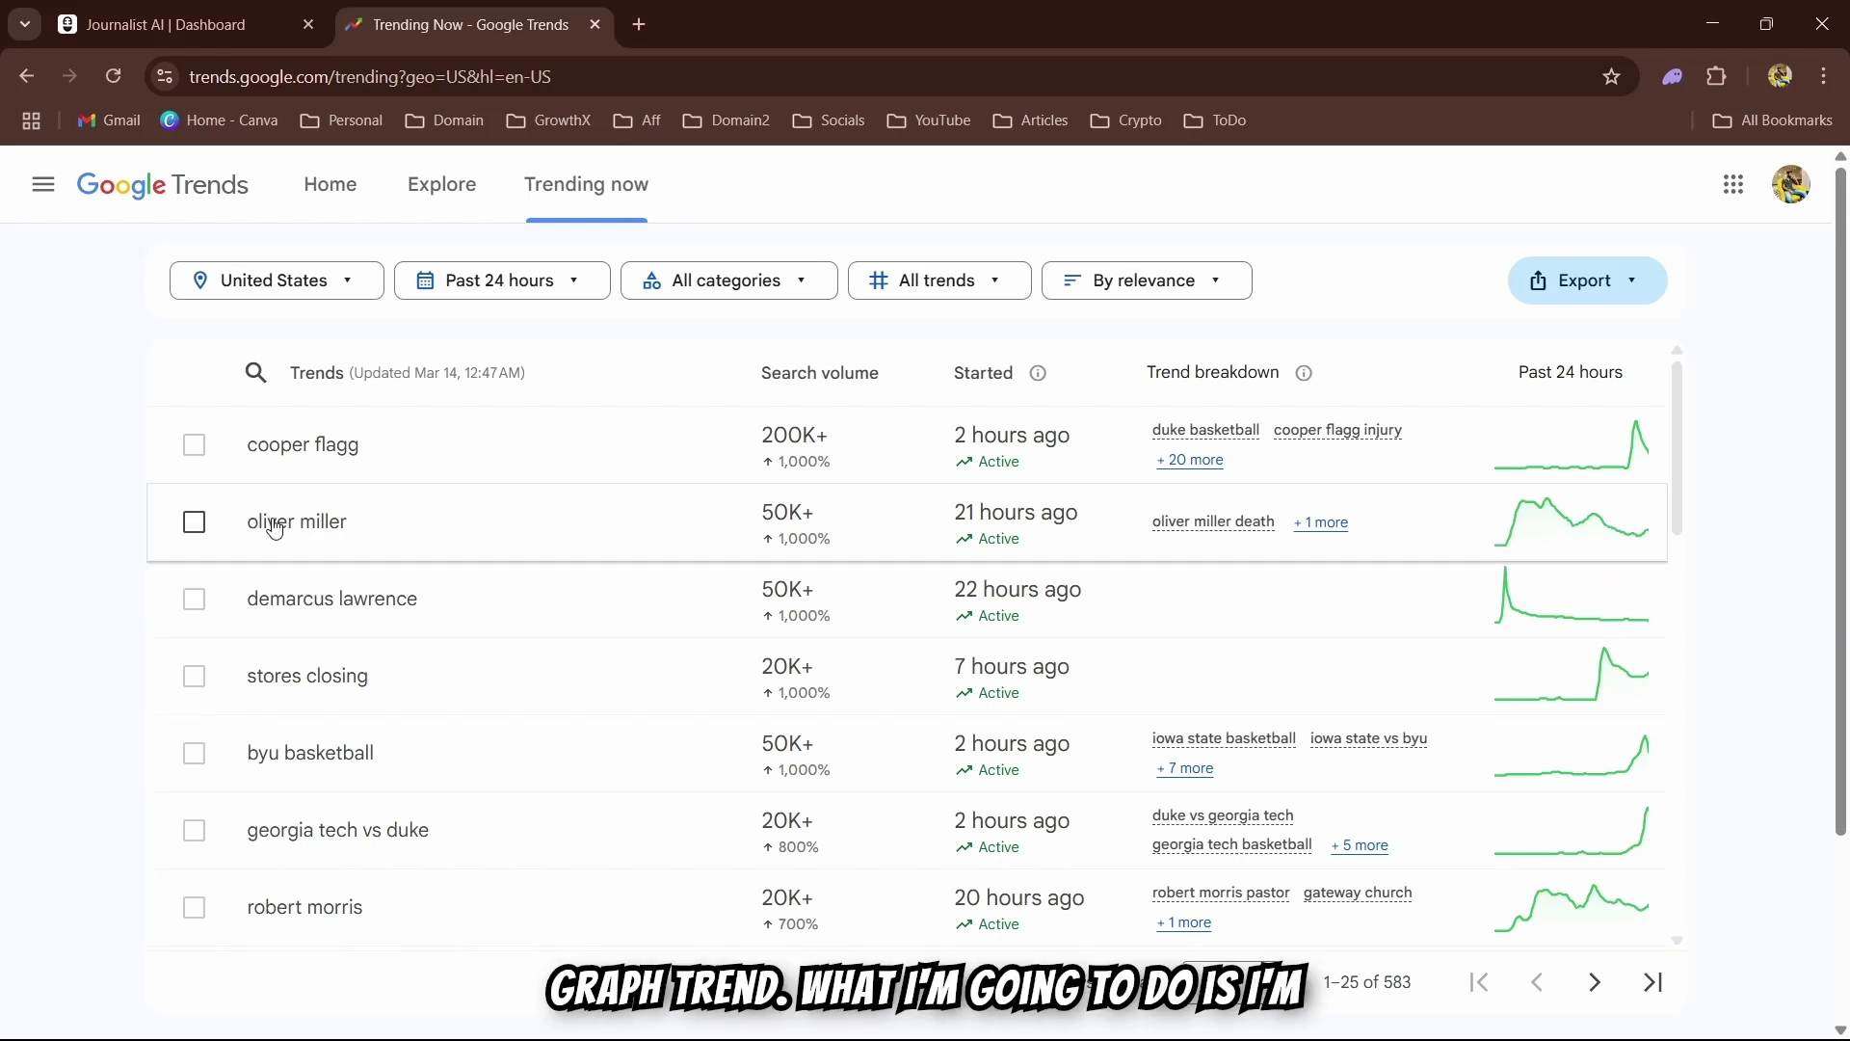
Copy the trending keyword "oliver miller" and search for stories about it in a new AI news article in Journalist AI
left_click_drag(247, 525, 352, 528)
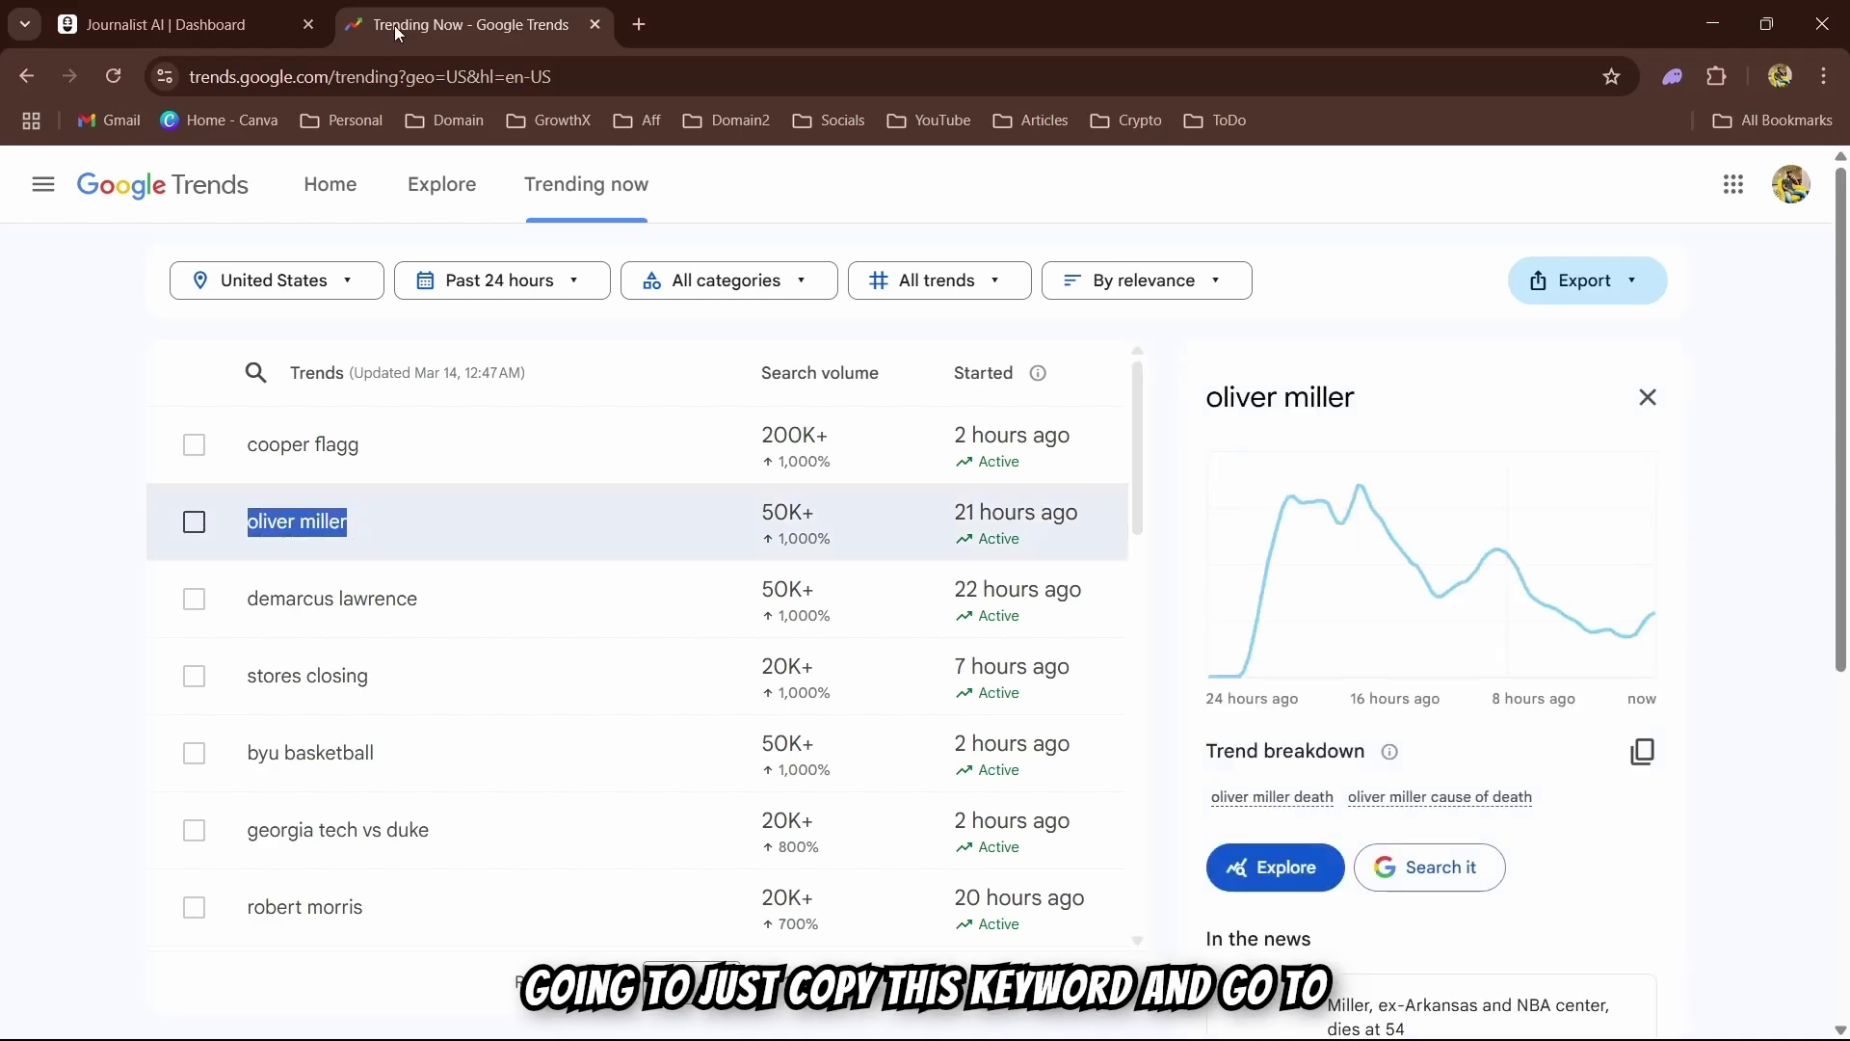
left_click(183, 24)
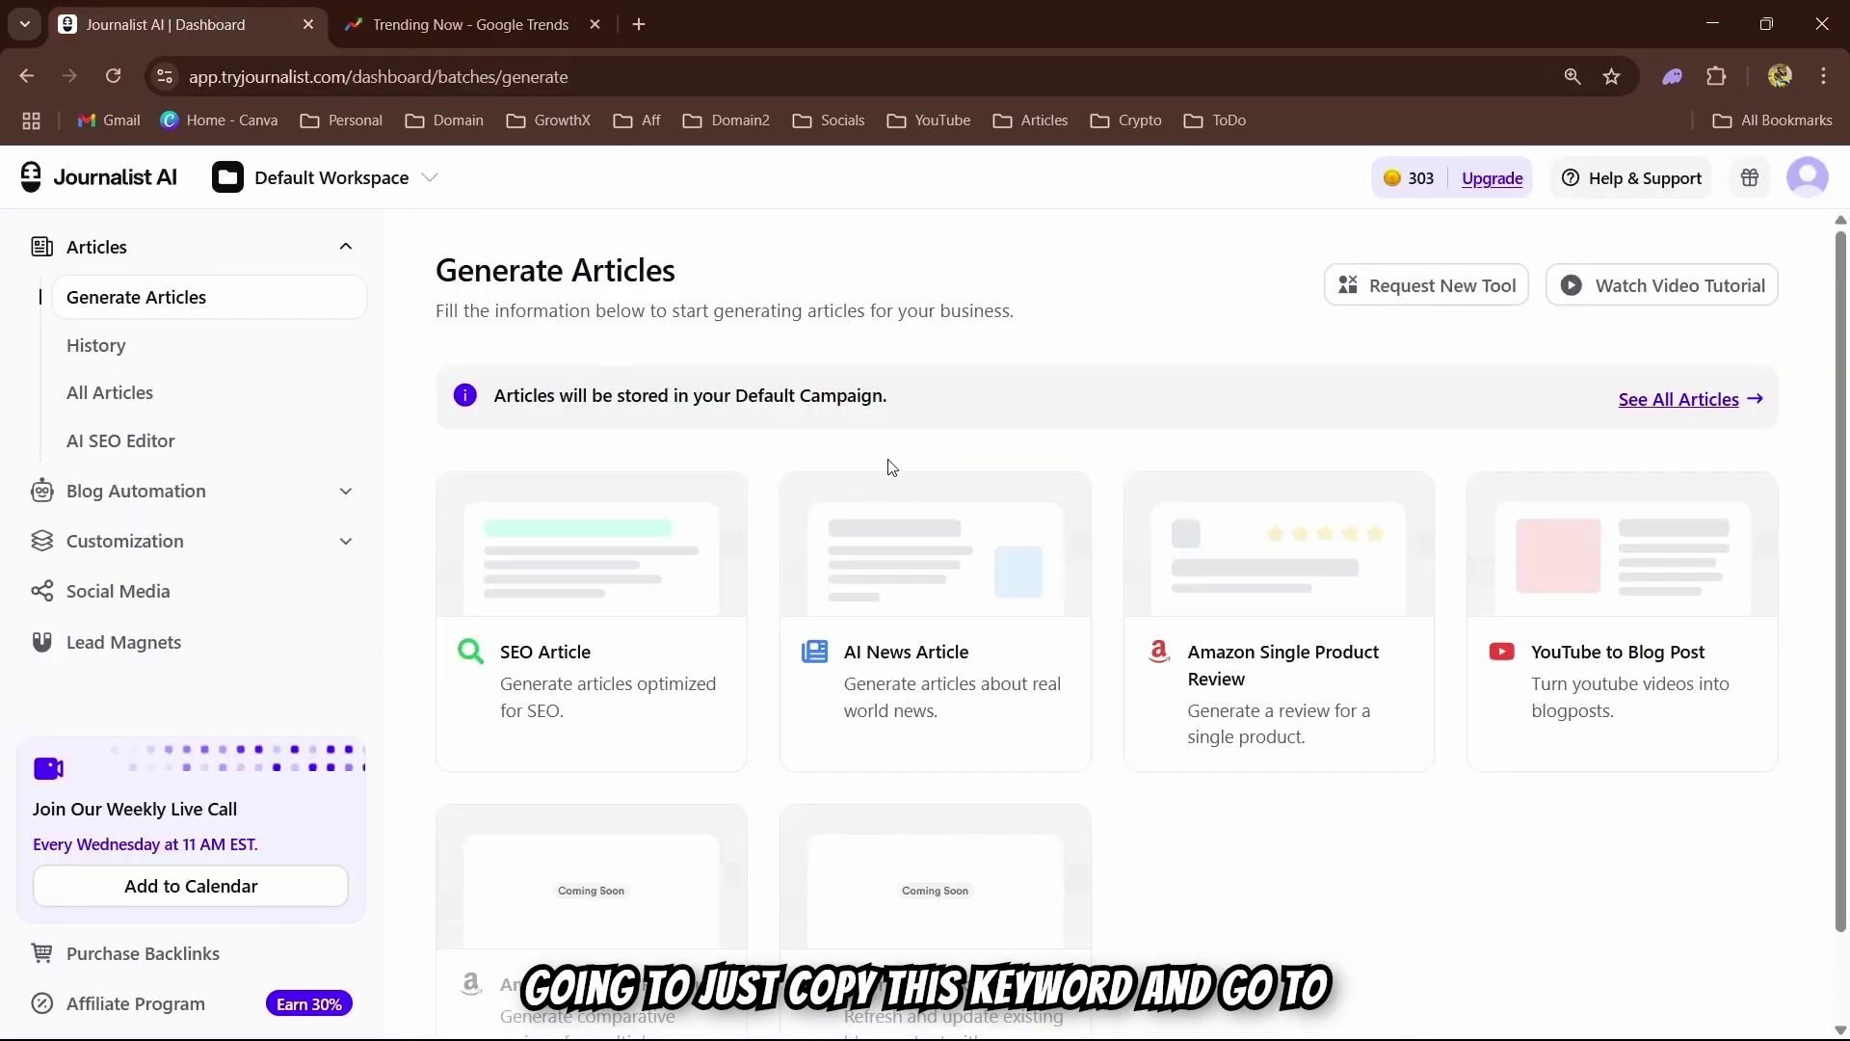
left_click(883, 634)
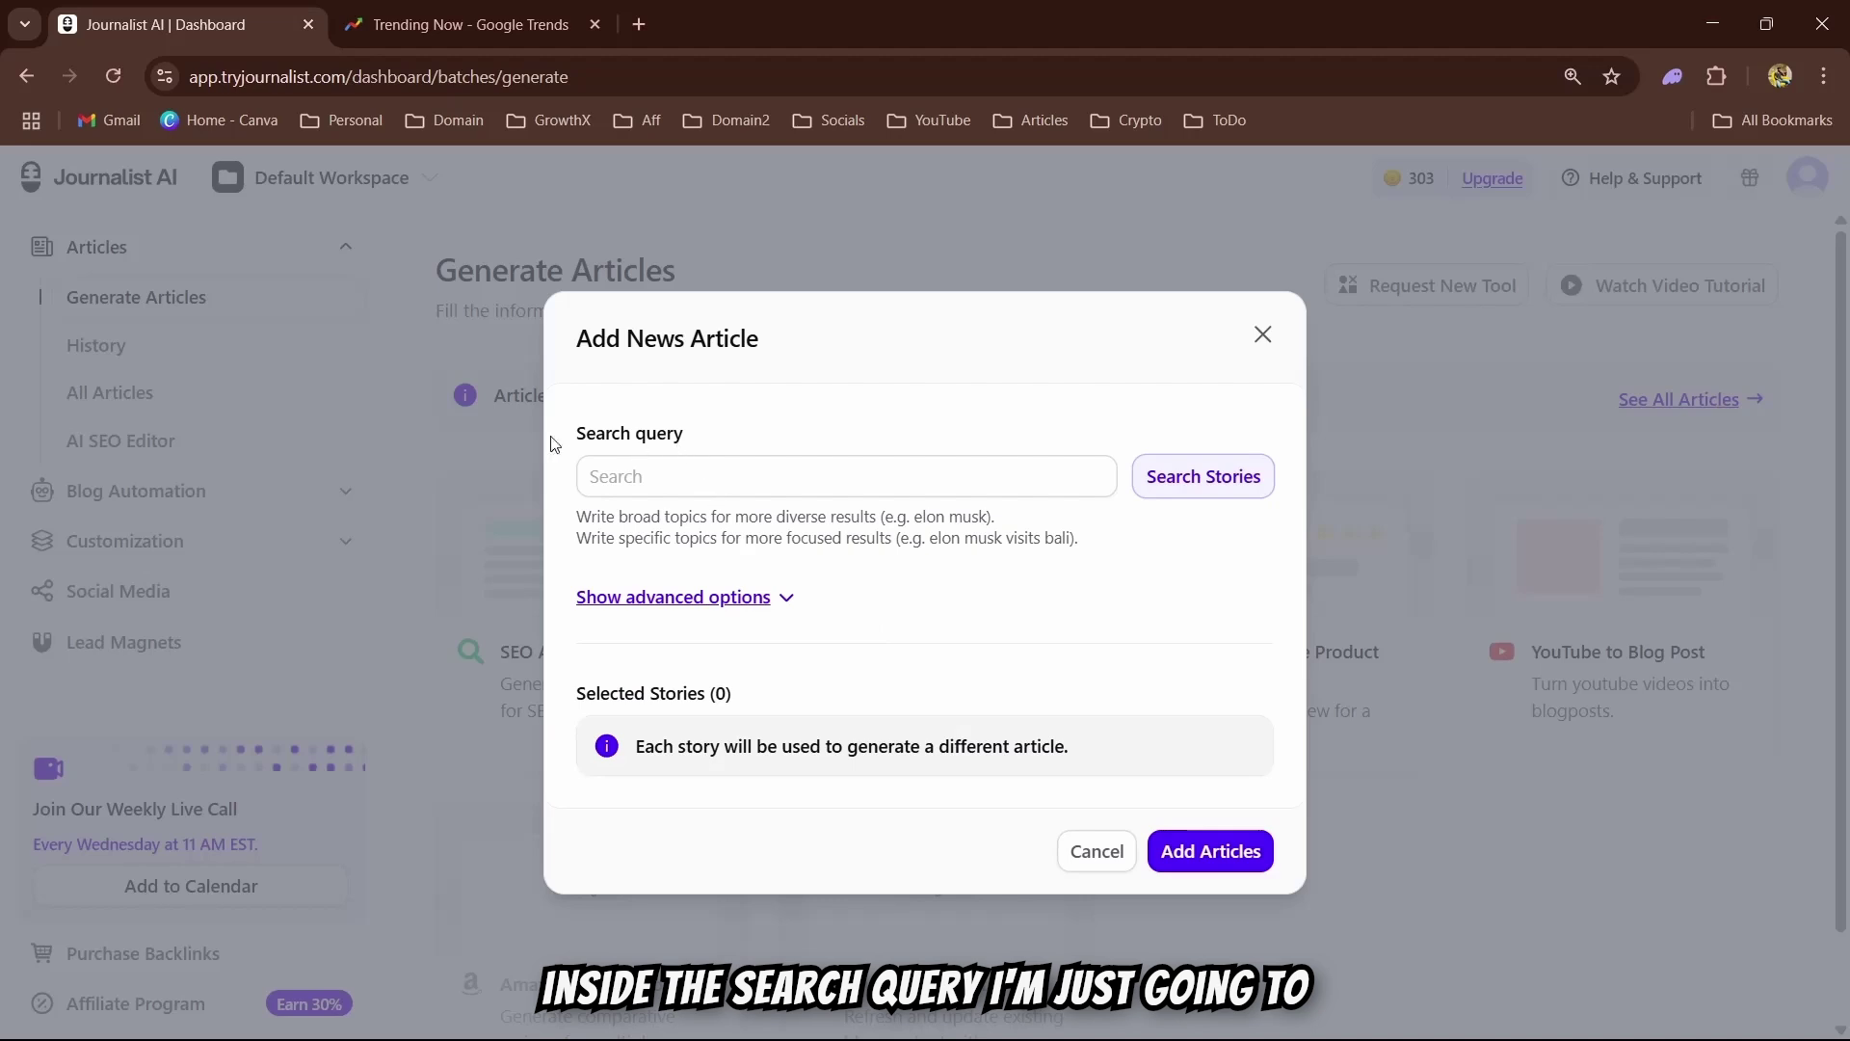
left_click_drag(686, 479, 564, 482)
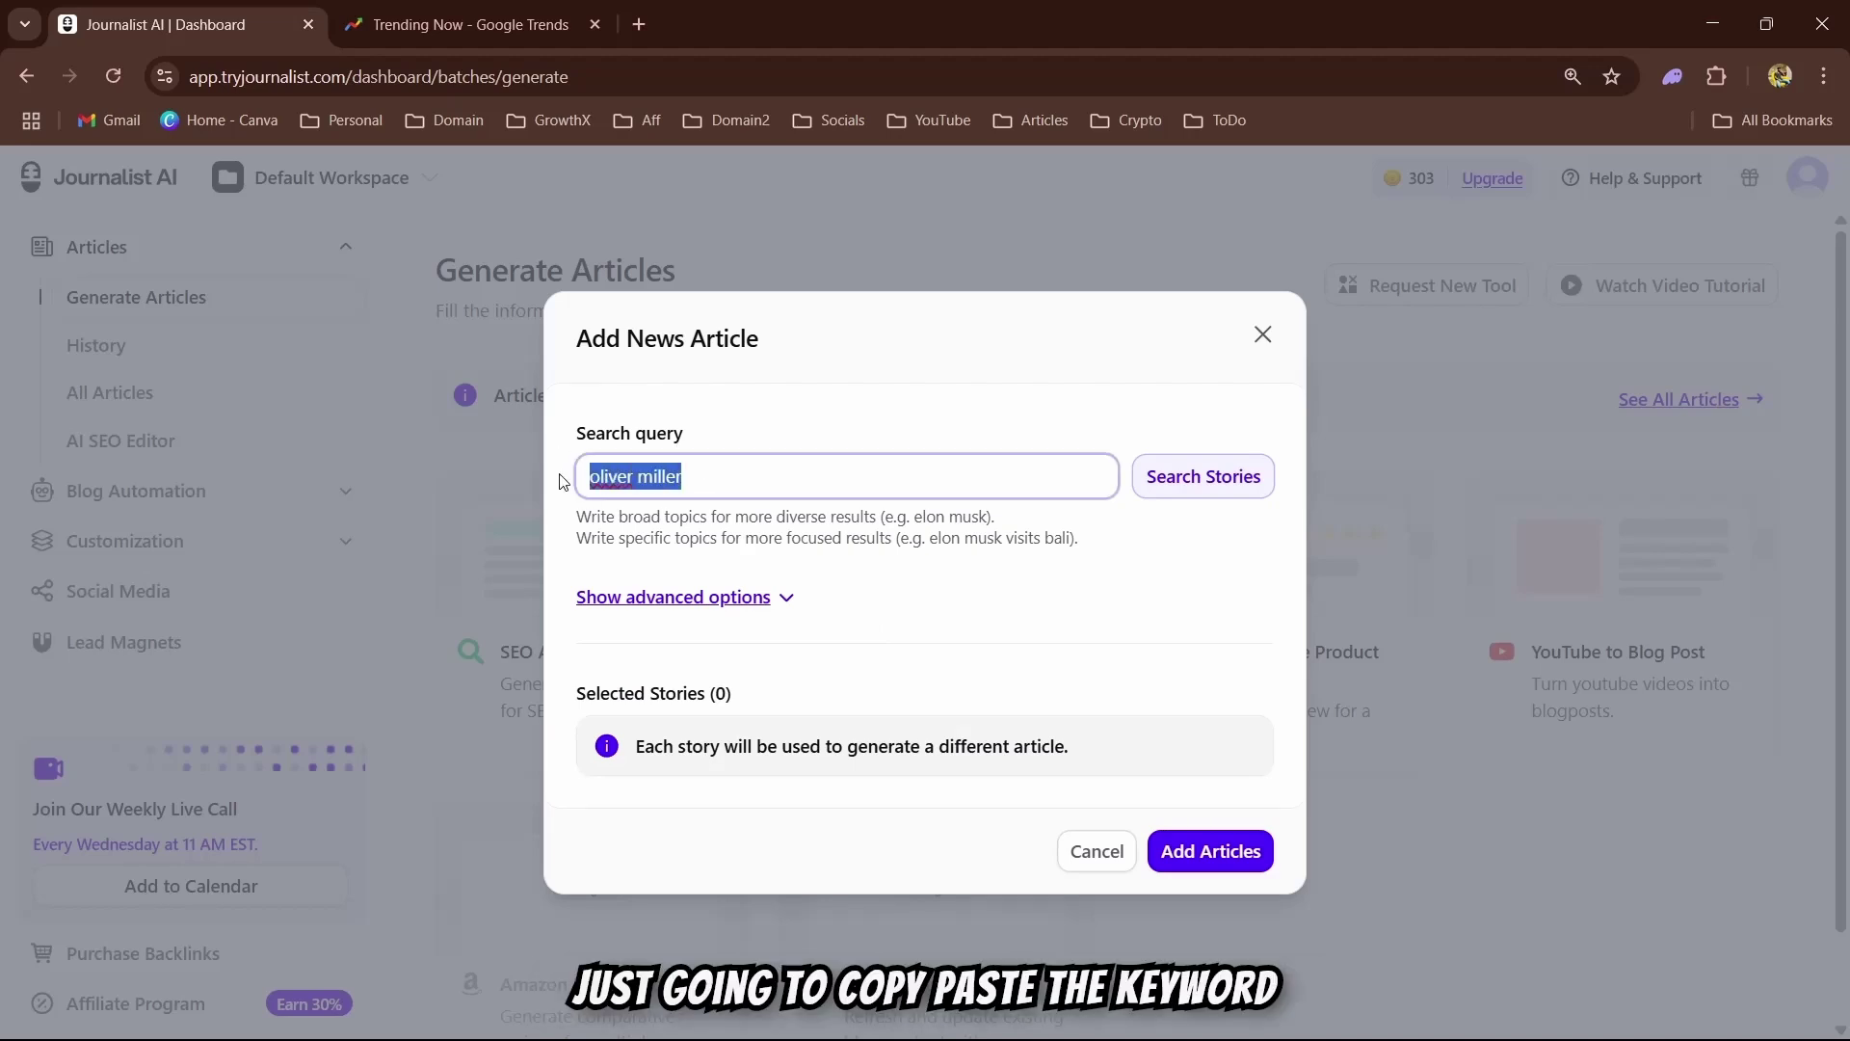
left_click(820, 435)
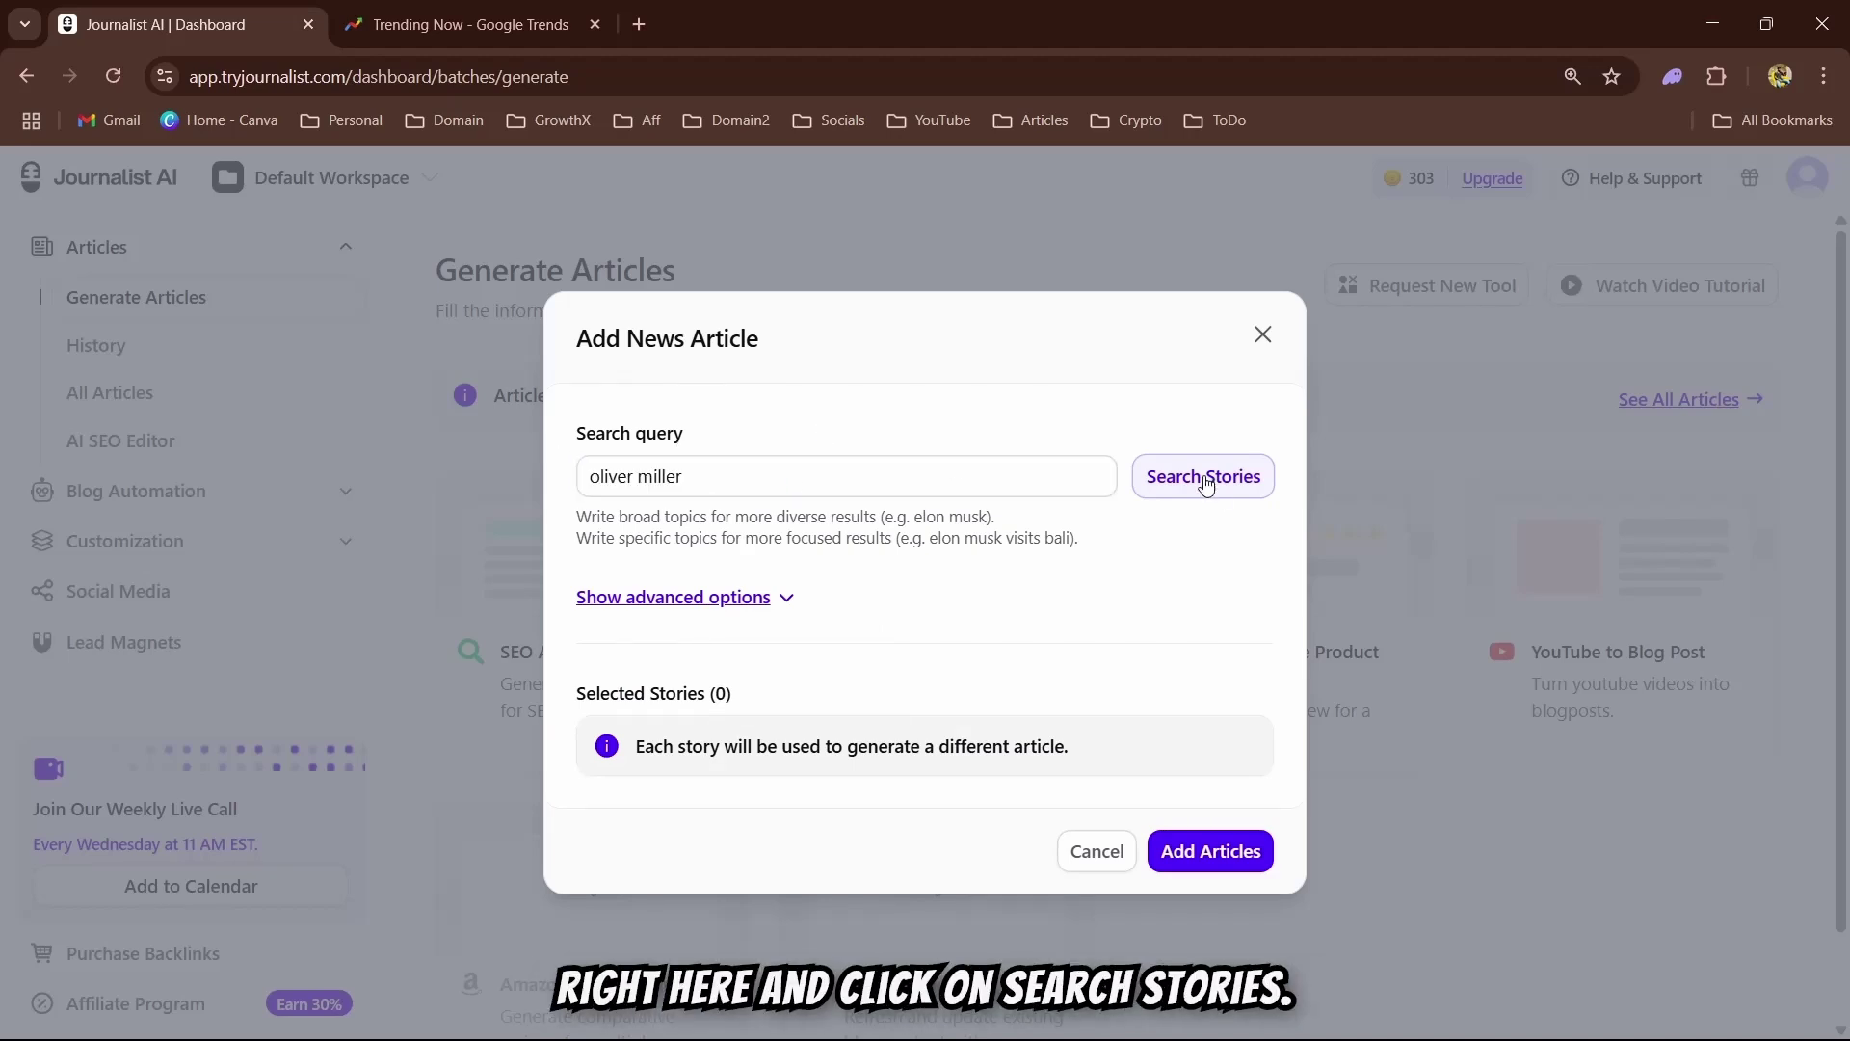
left_click(1200, 478)
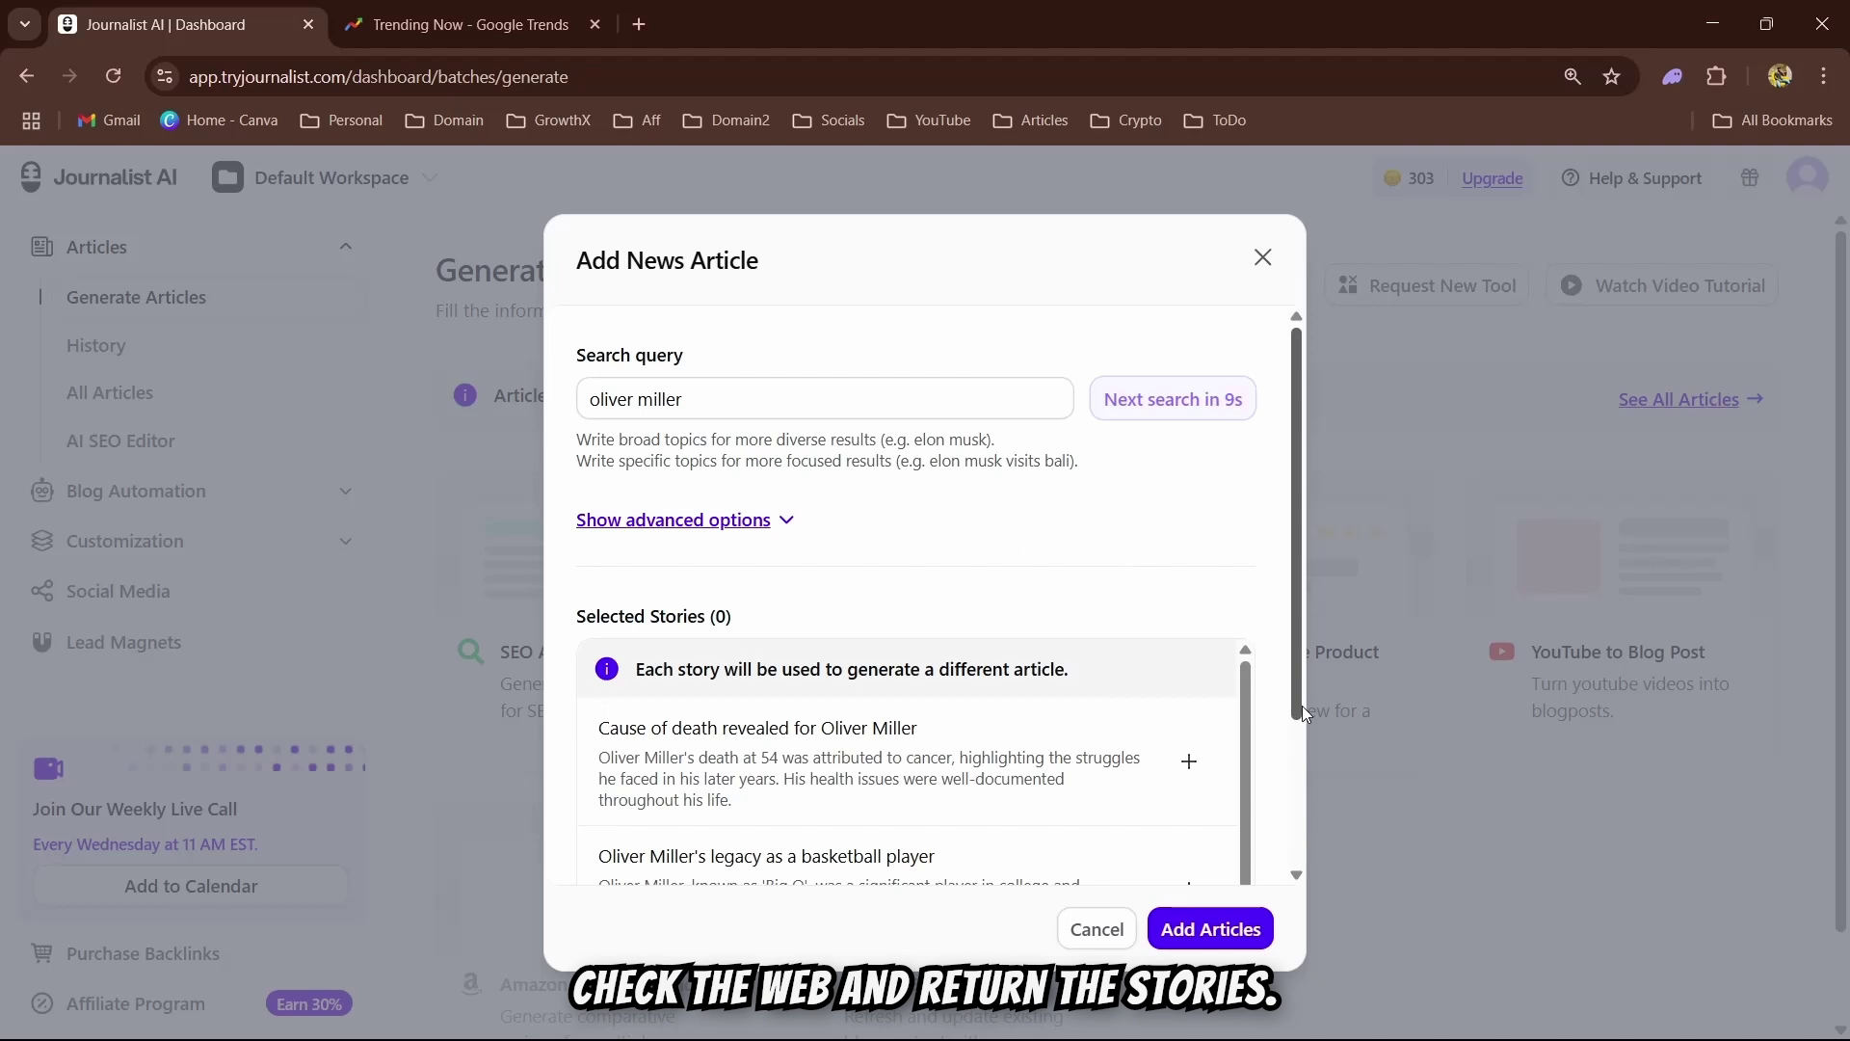
Select the story "Oliver Miller's legacy as a basketball player" and add it as an article
left_click_drag(1297, 686, 1297, 814)
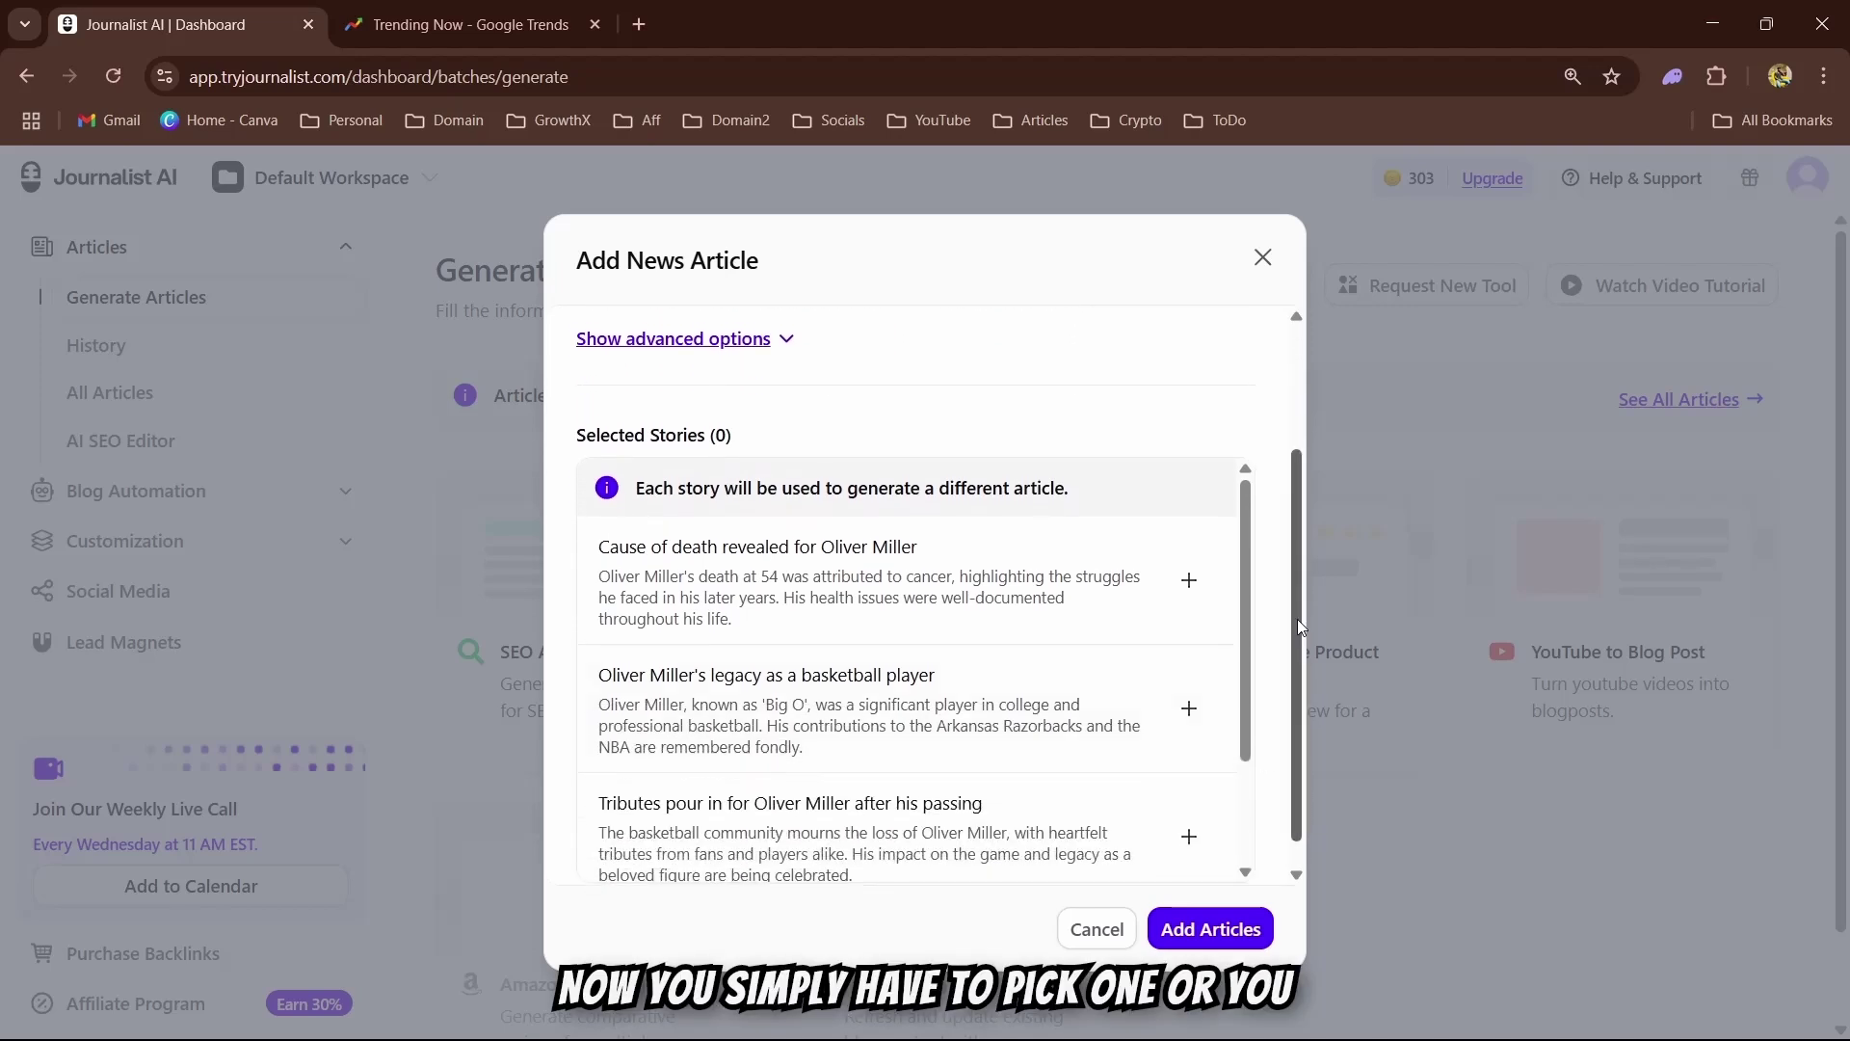
left_click_drag(1298, 619, 1297, 692)
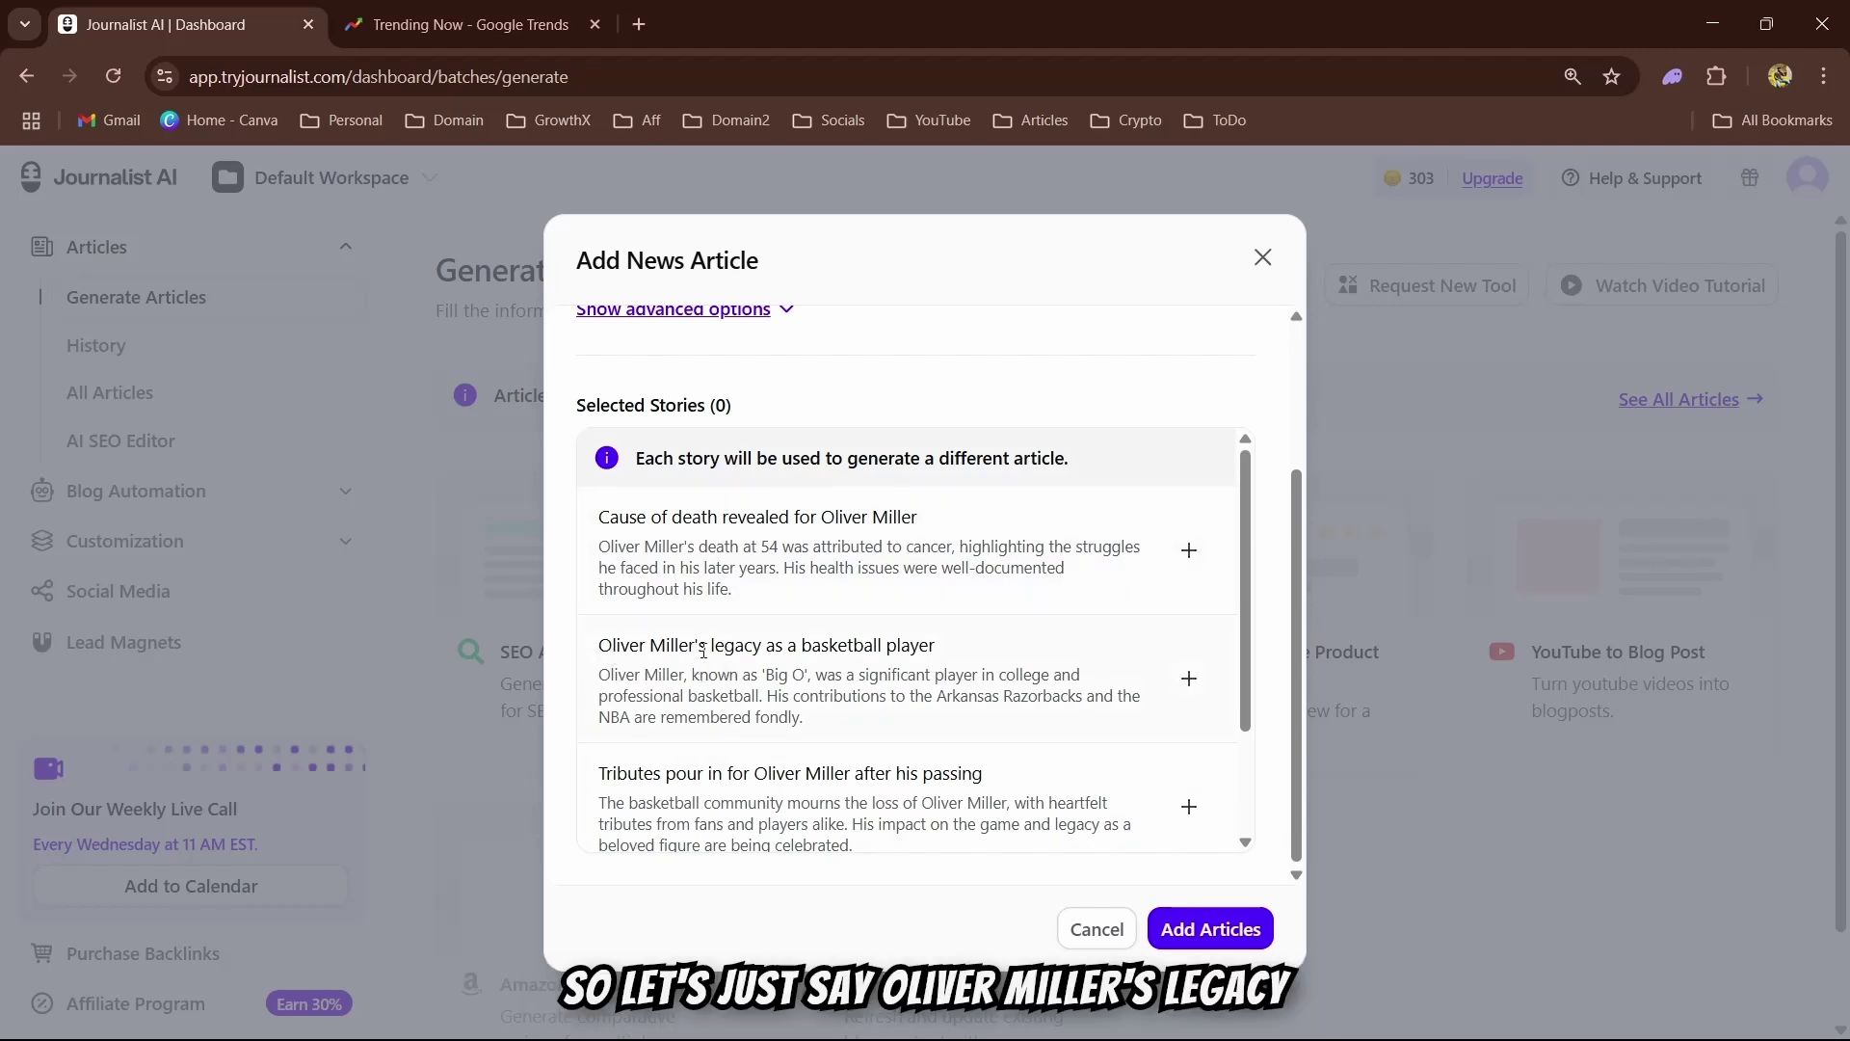
left_click(1189, 682)
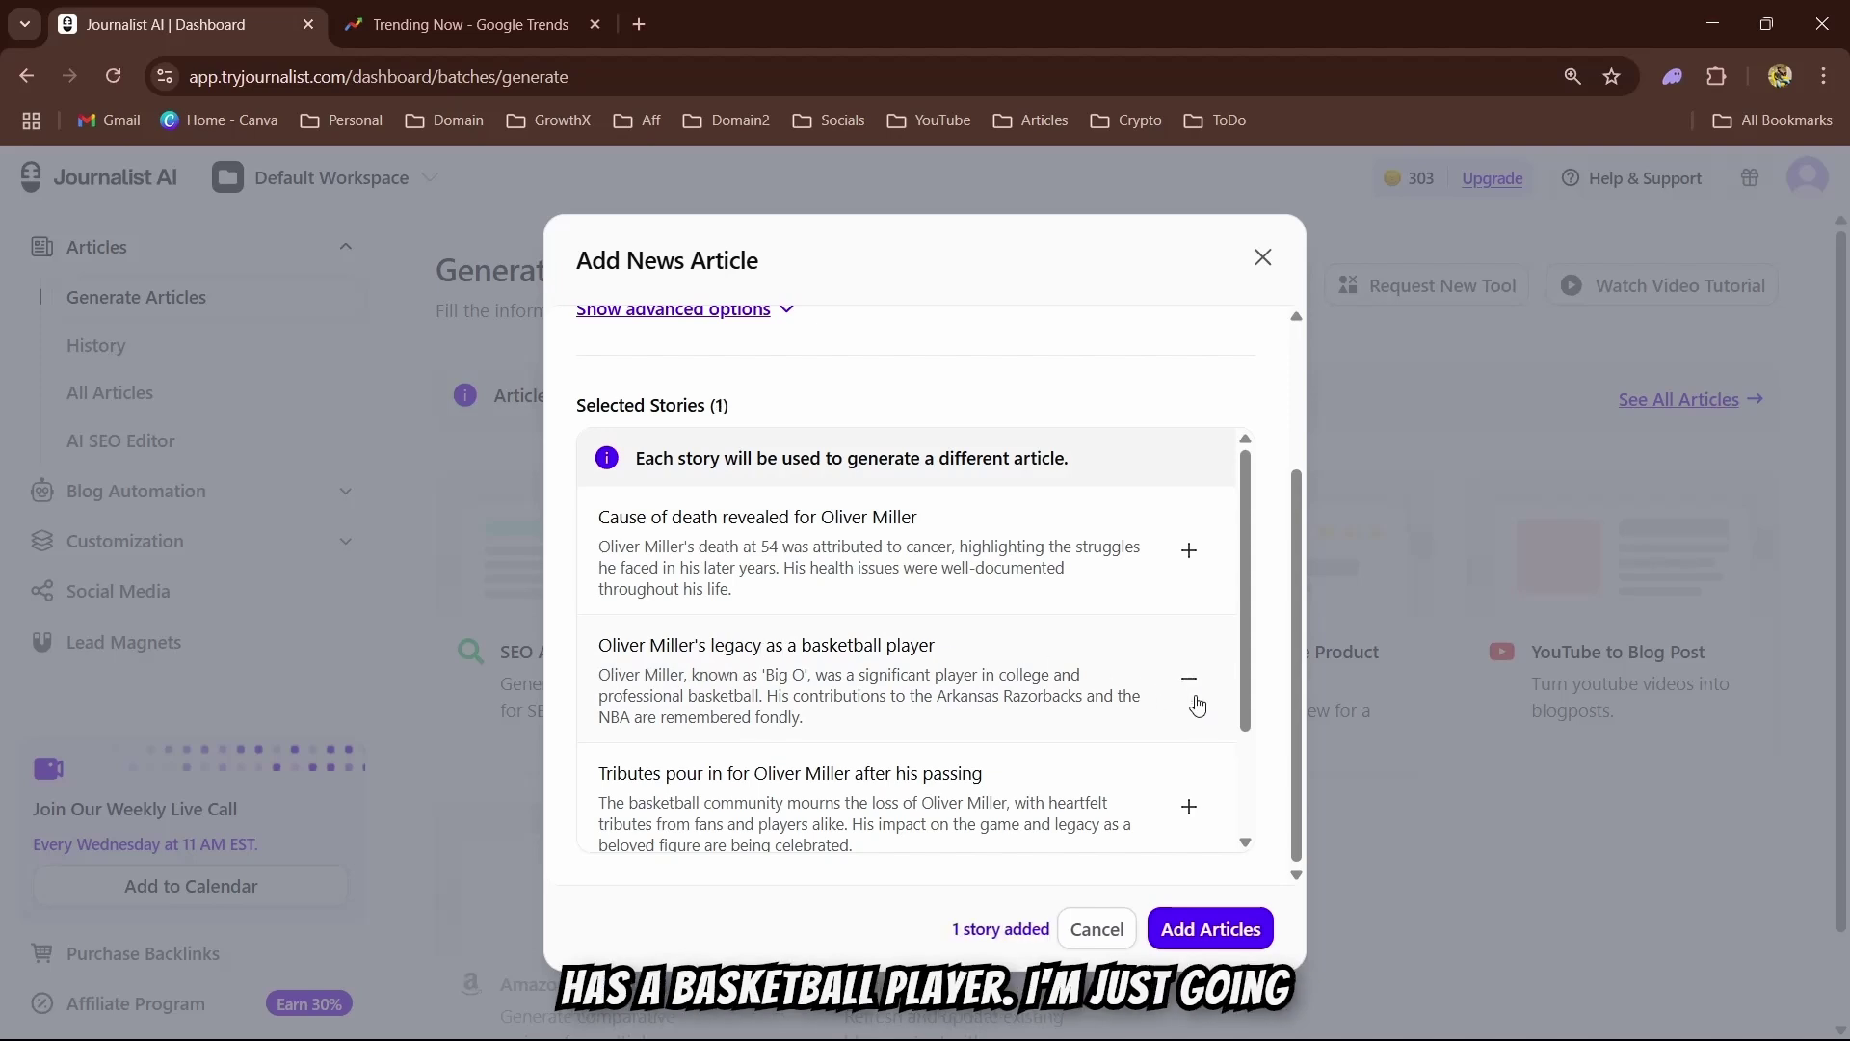
left_click(1223, 929)
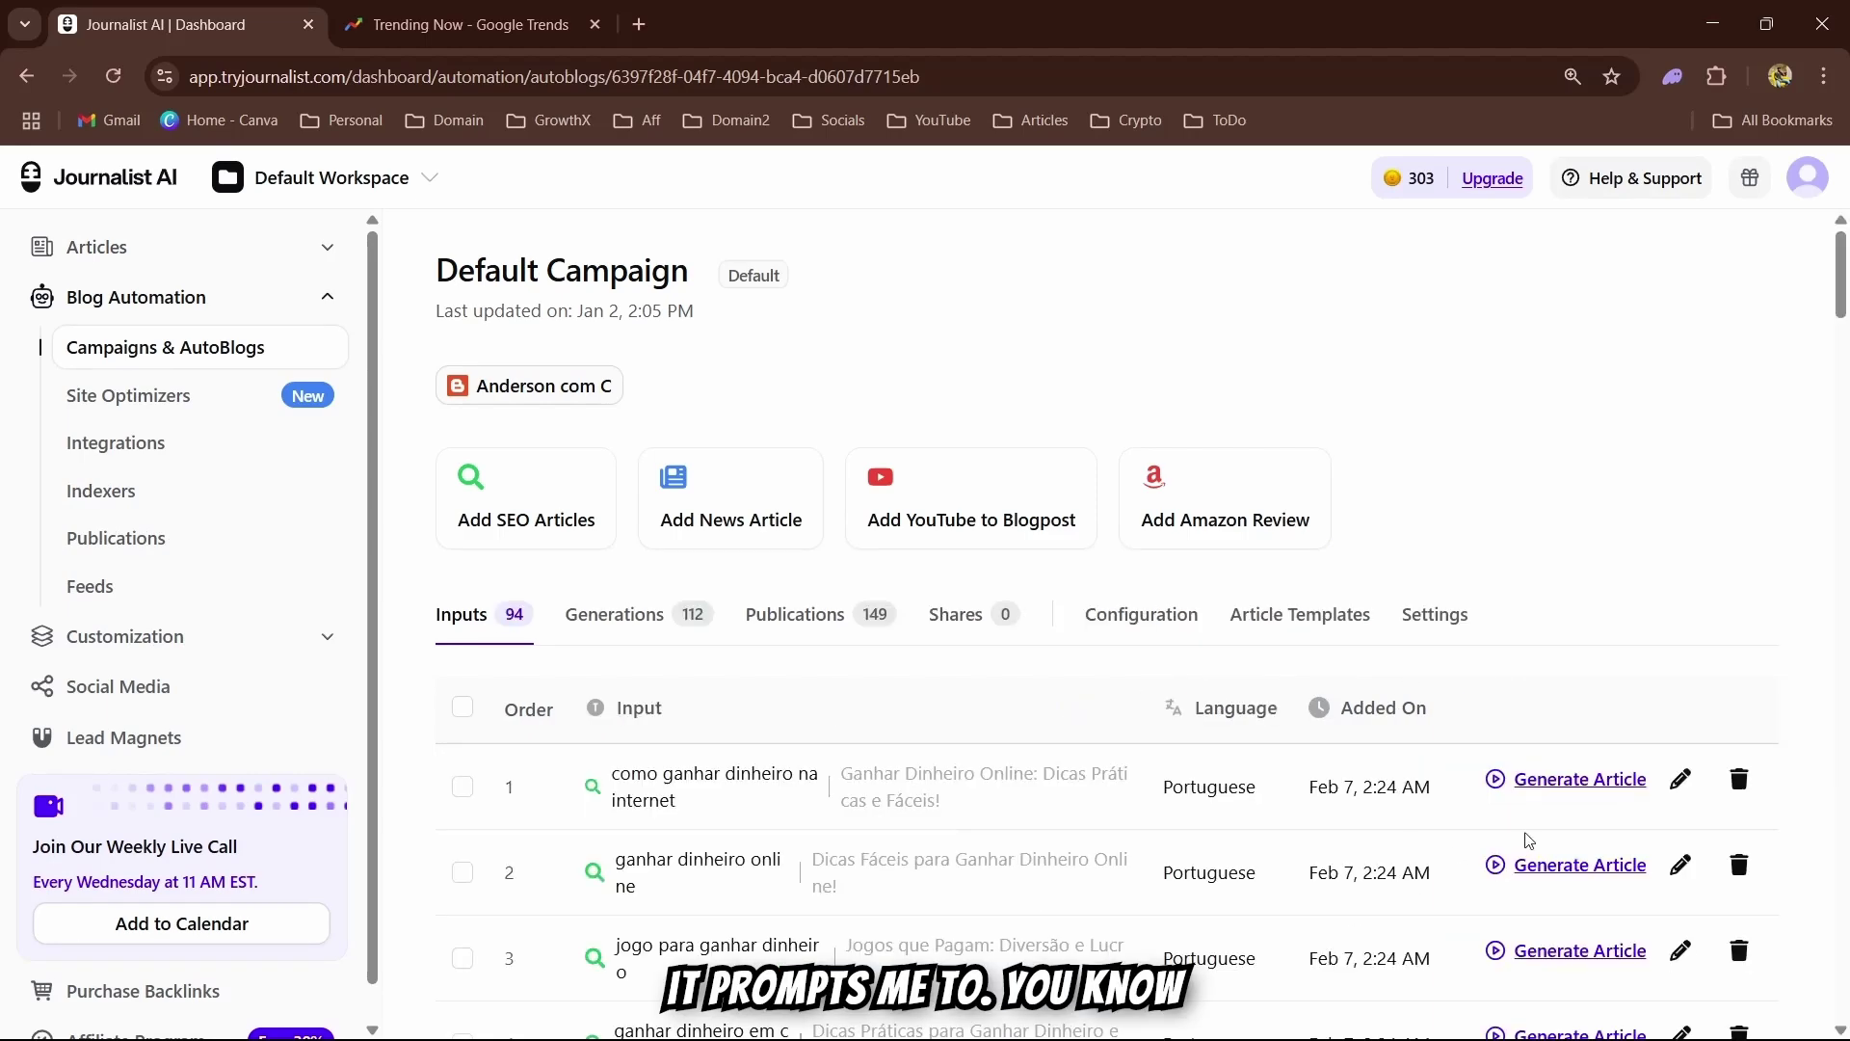
Review the Default Campaign's queued article inputs and their languages, down to the newest entry
scroll(1362, 743, "down", 20)
scroll(1362, 743, "down", 20)
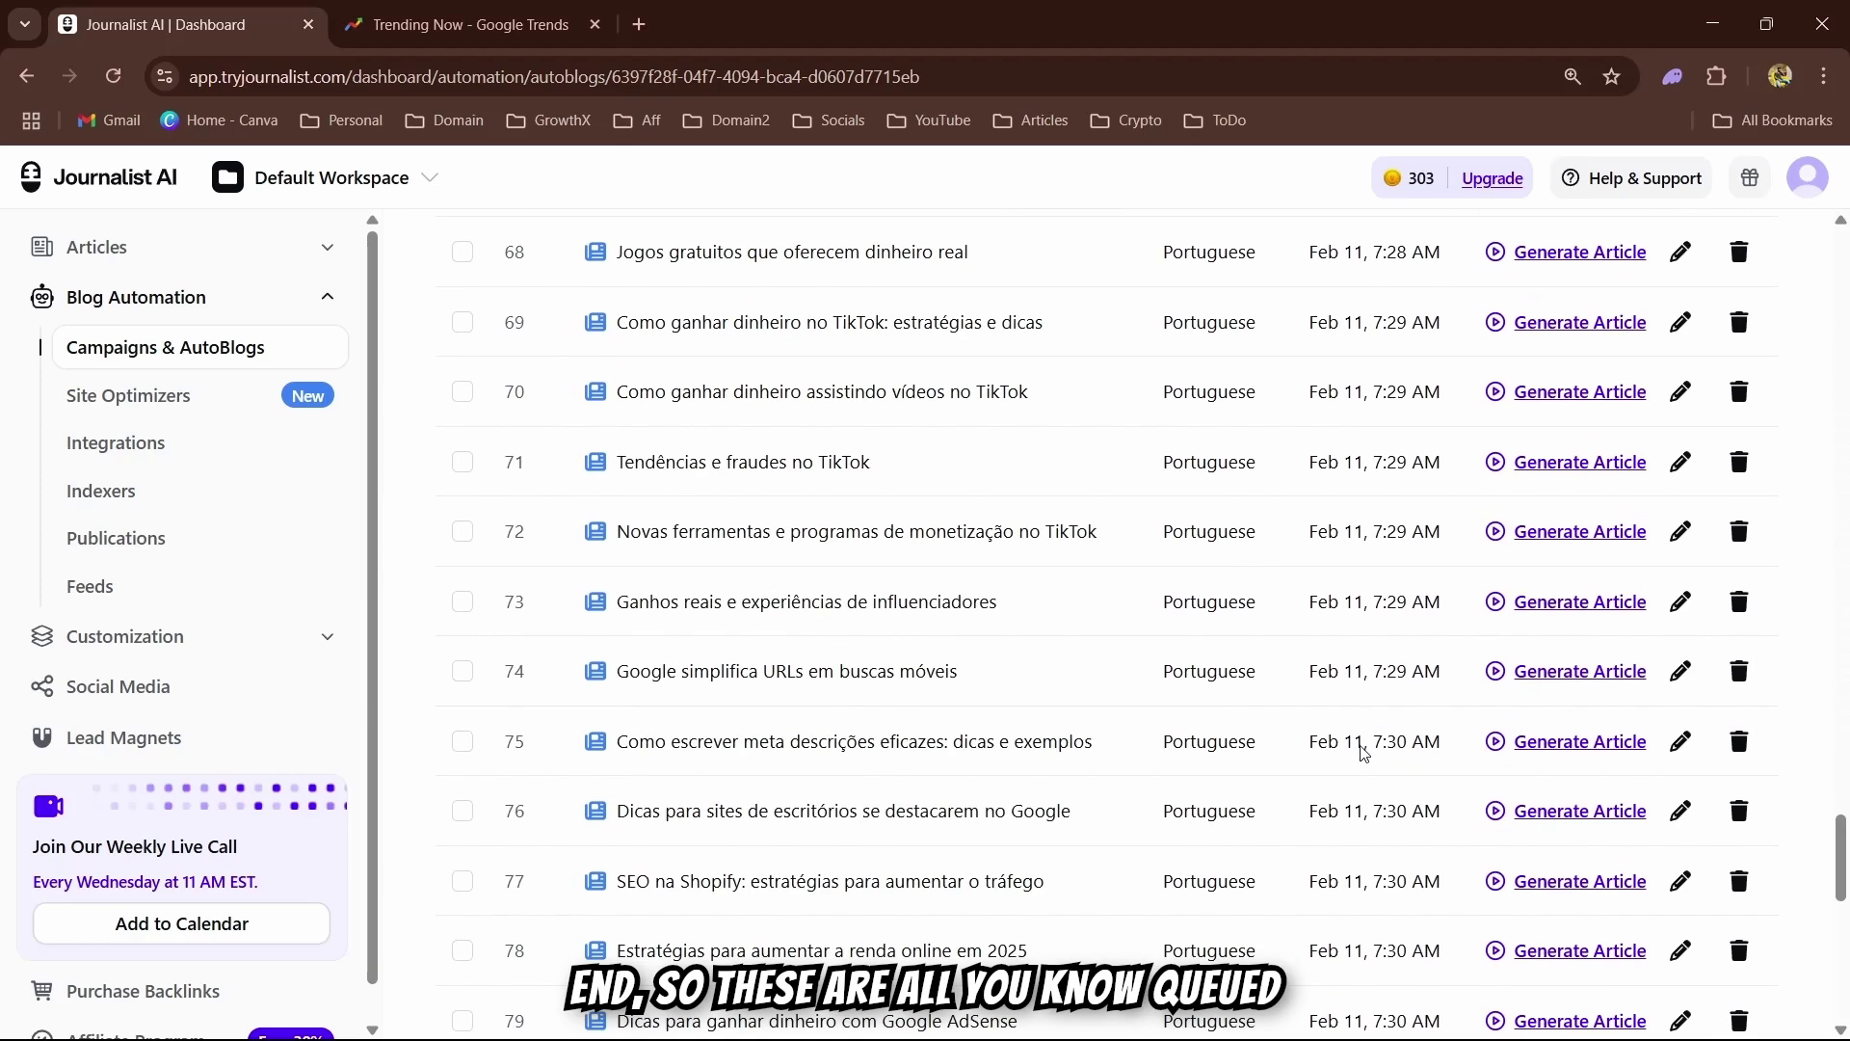
scroll(1362, 713, "up", 20)
scroll(1268, 723, "down", 15)
scroll(1268, 723, "down", 4)
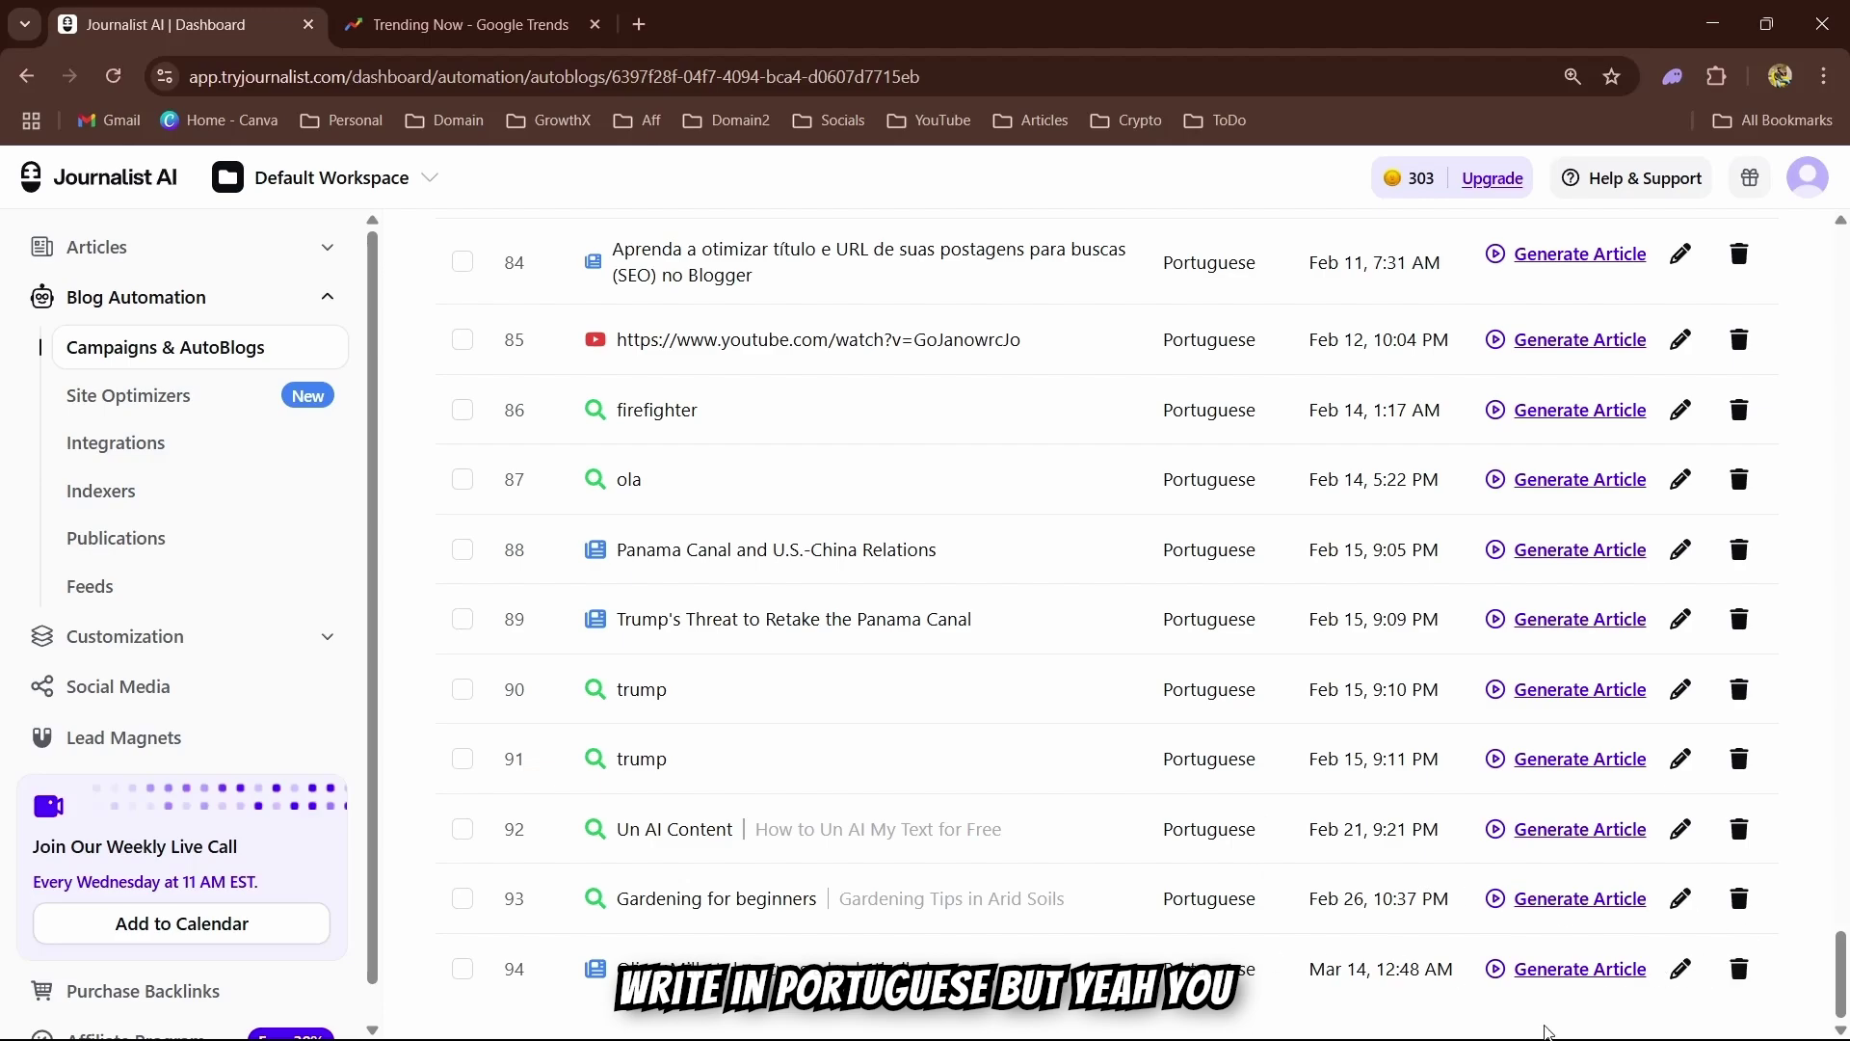
scroll(1265, 736, "up", 15)
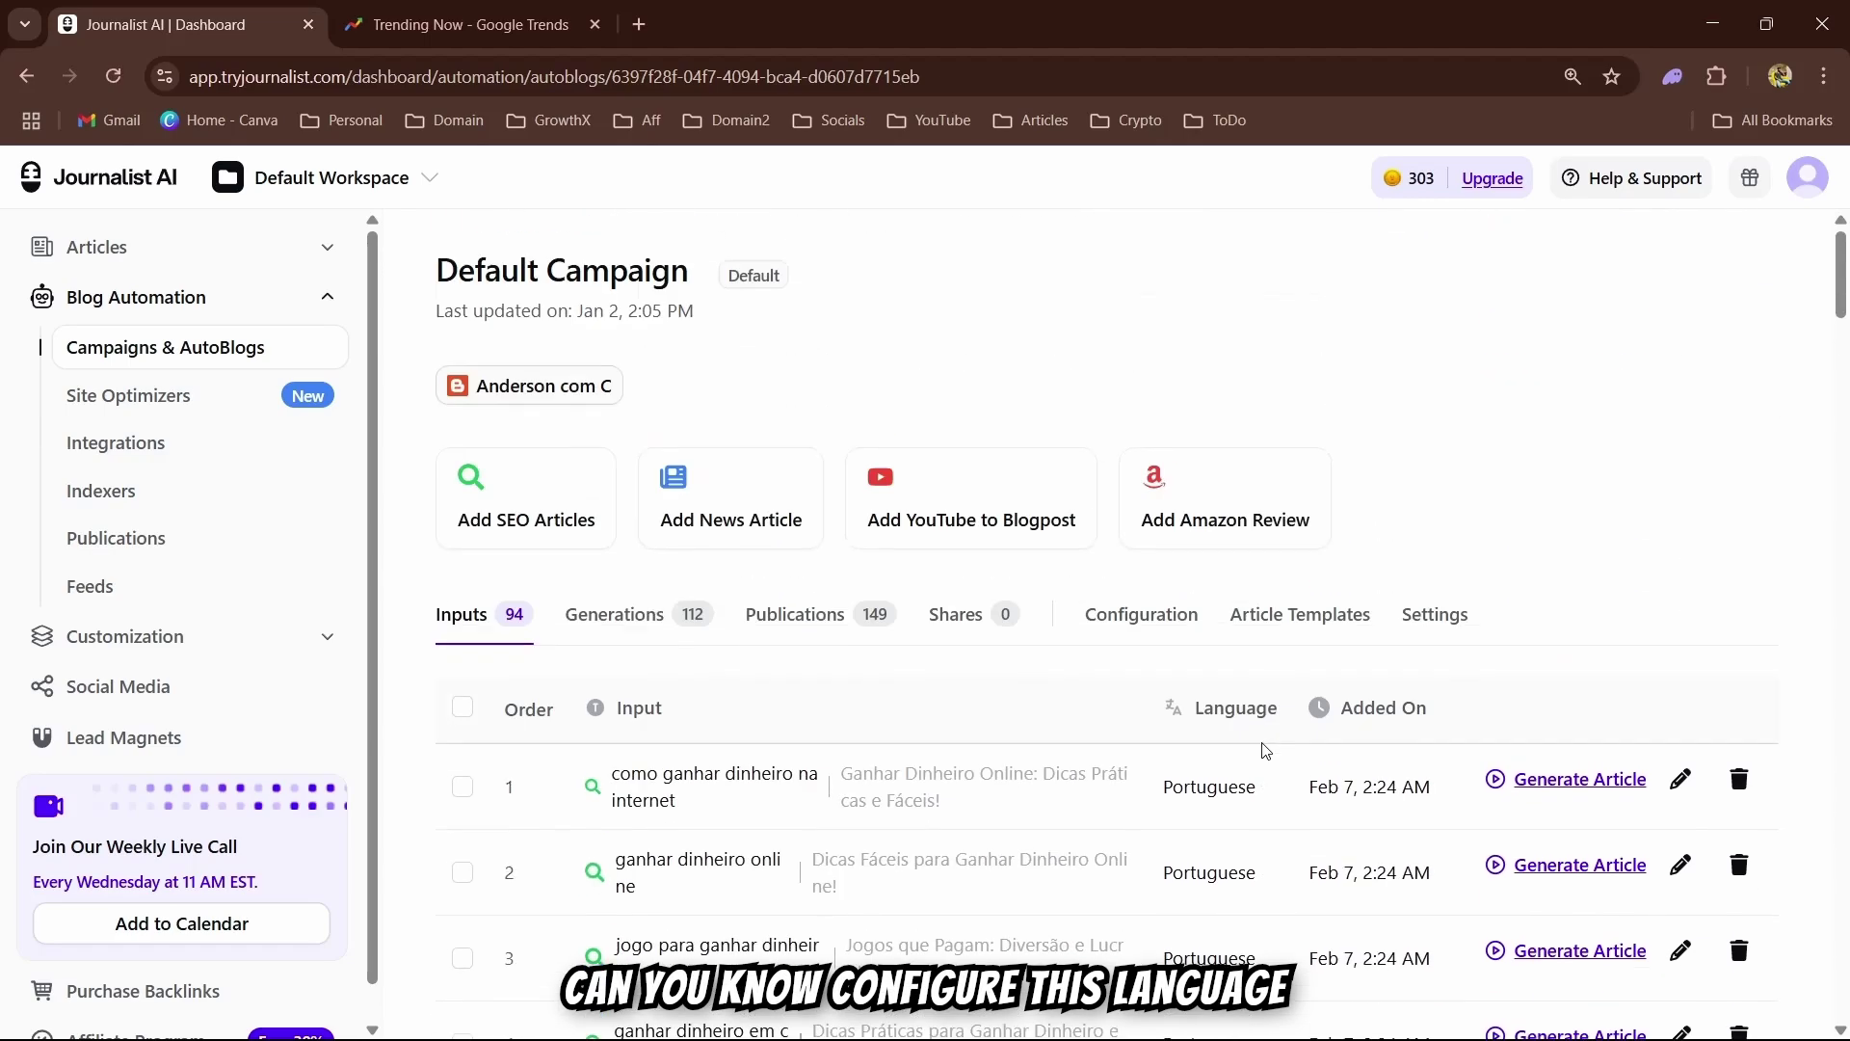
left_click(1147, 617)
scroll(1312, 685, "down", 3)
scroll(1311, 685, "up", 3)
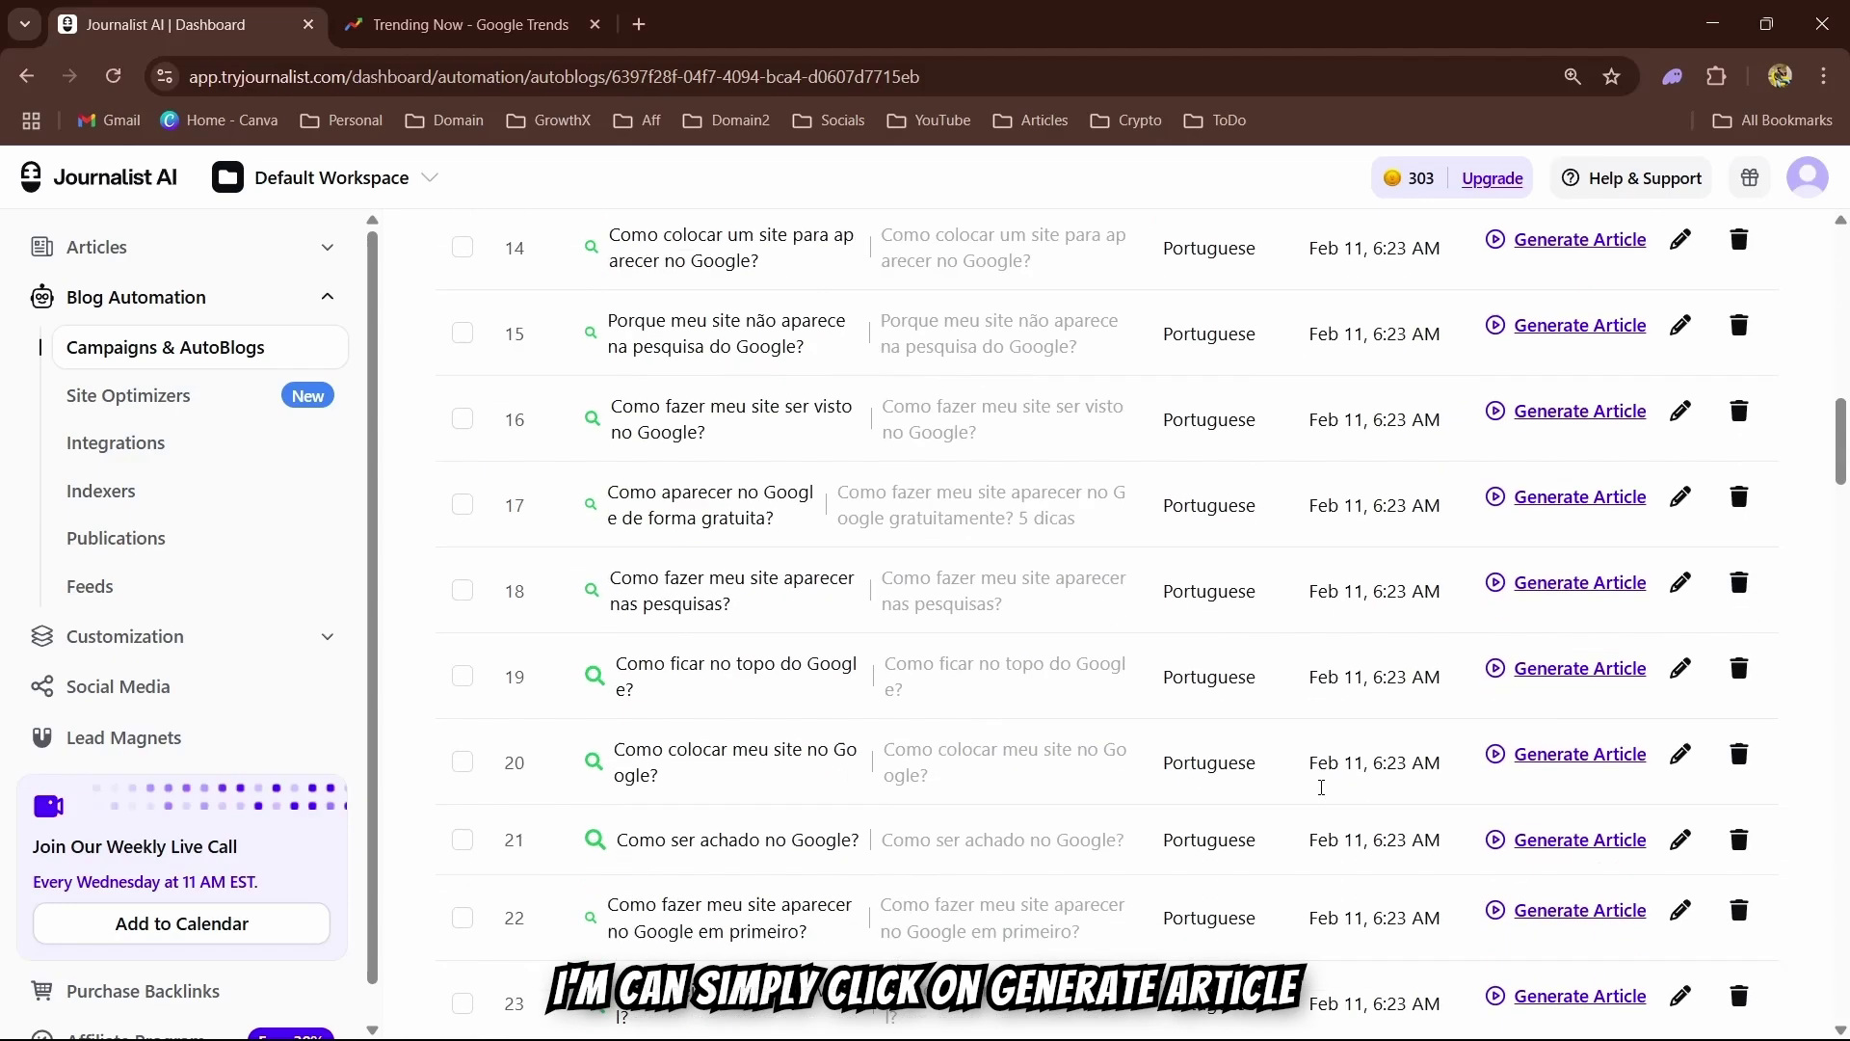
Set the content language of the newly added Oliver Miller news article to English (American) and save the article details
scroll(1313, 772, "down", 20)
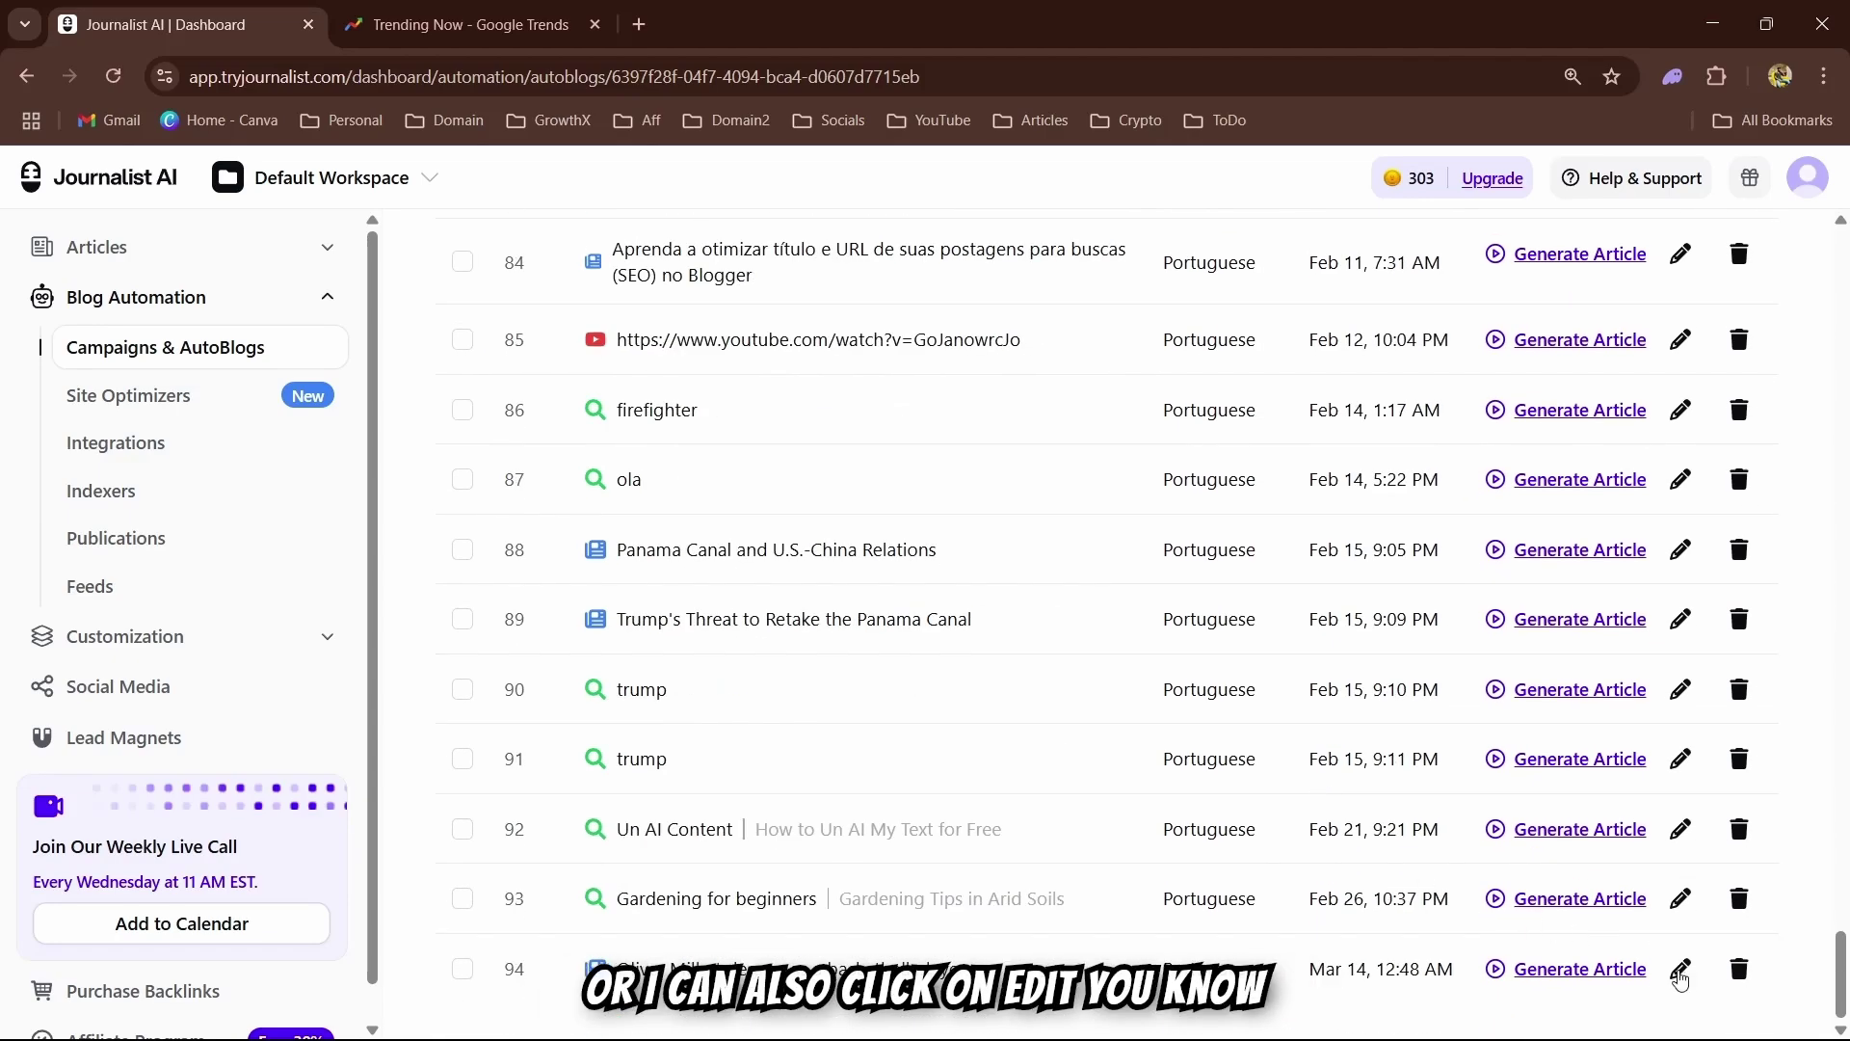
left_click(1680, 973)
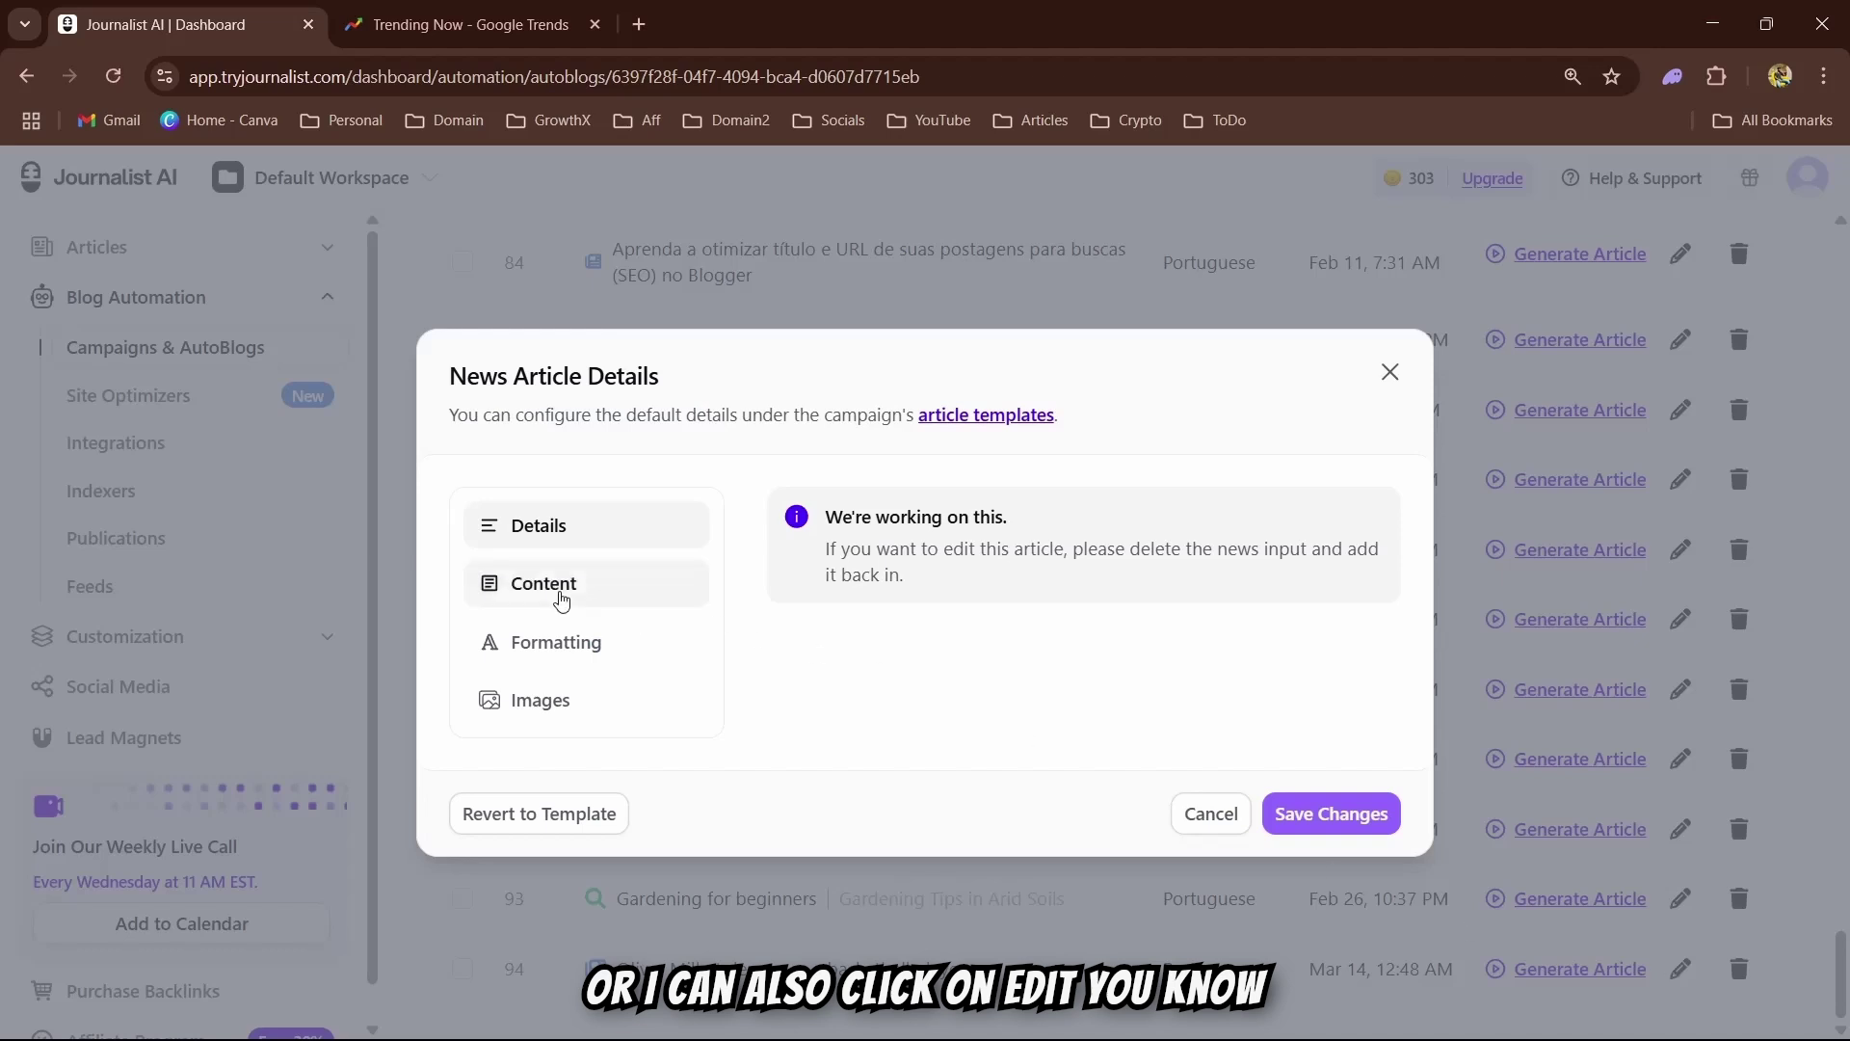
left_click(562, 595)
left_click(913, 548)
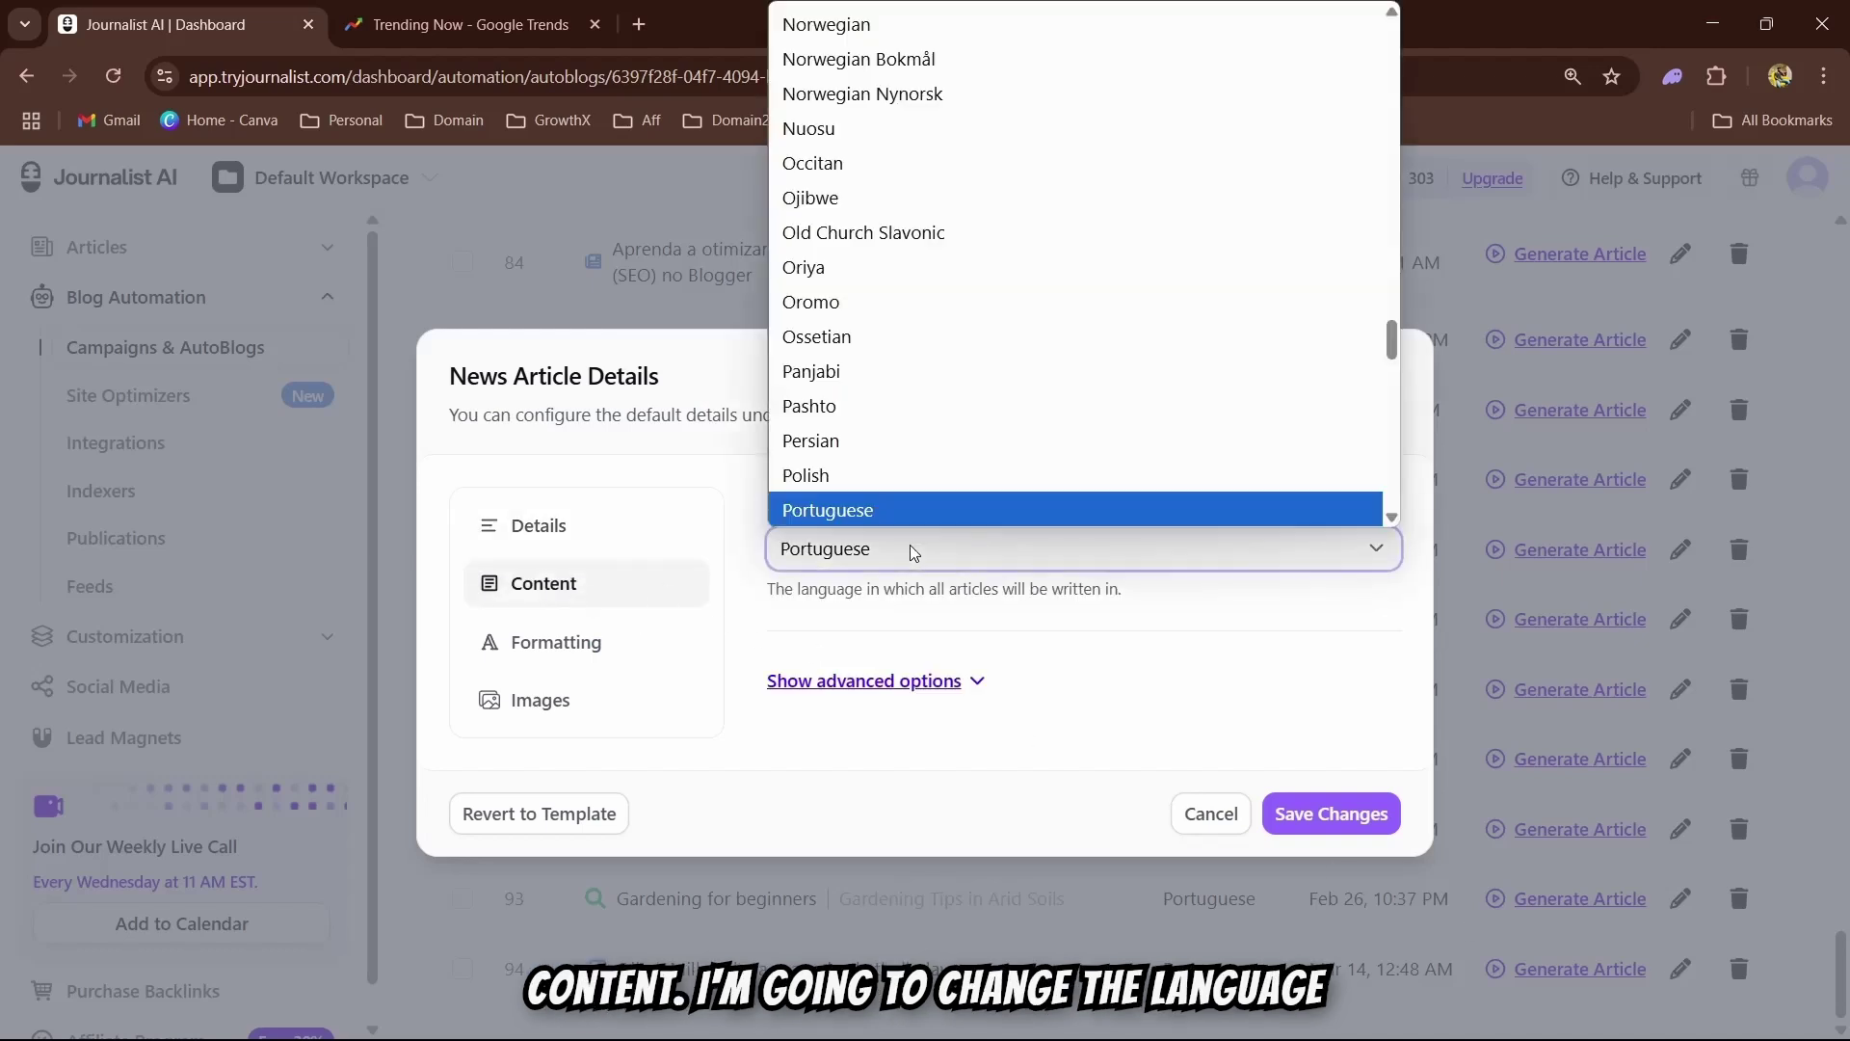
scroll(914, 405, "up", 20)
scroll(916, 404, "down", 8)
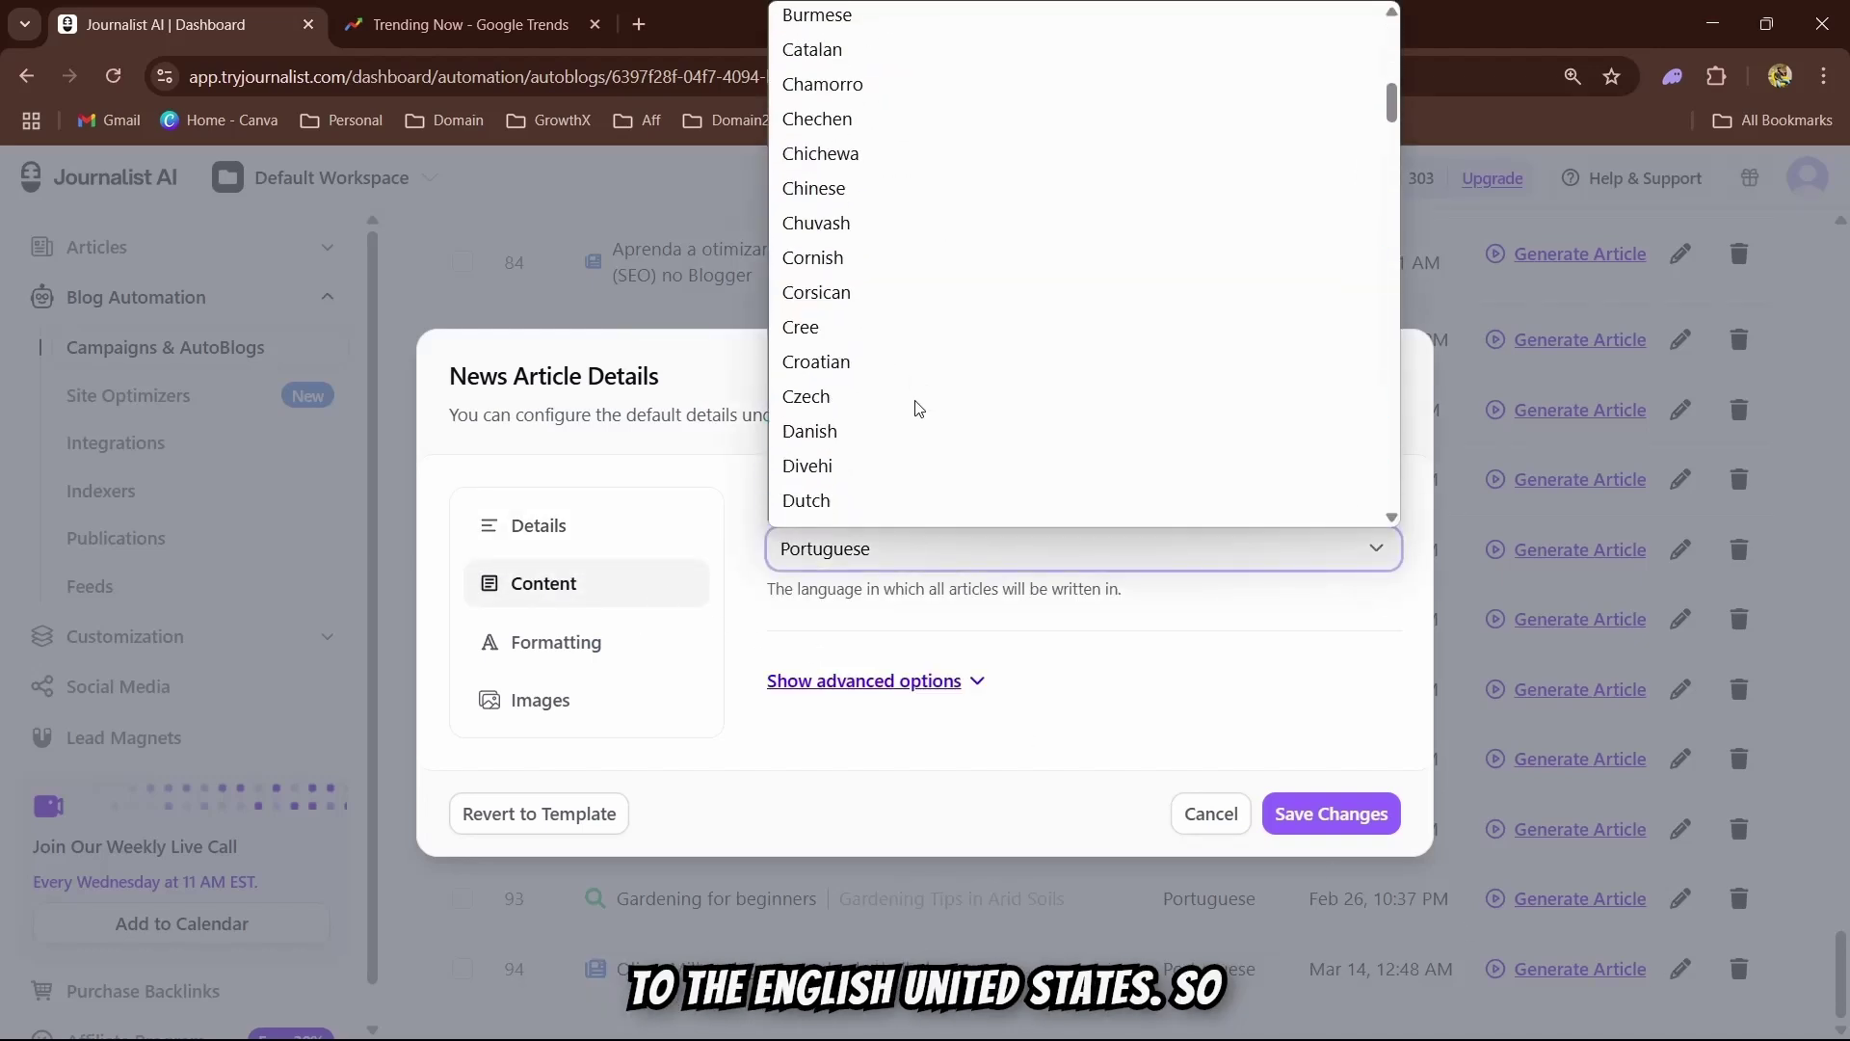
scroll(842, 360, "down", 14)
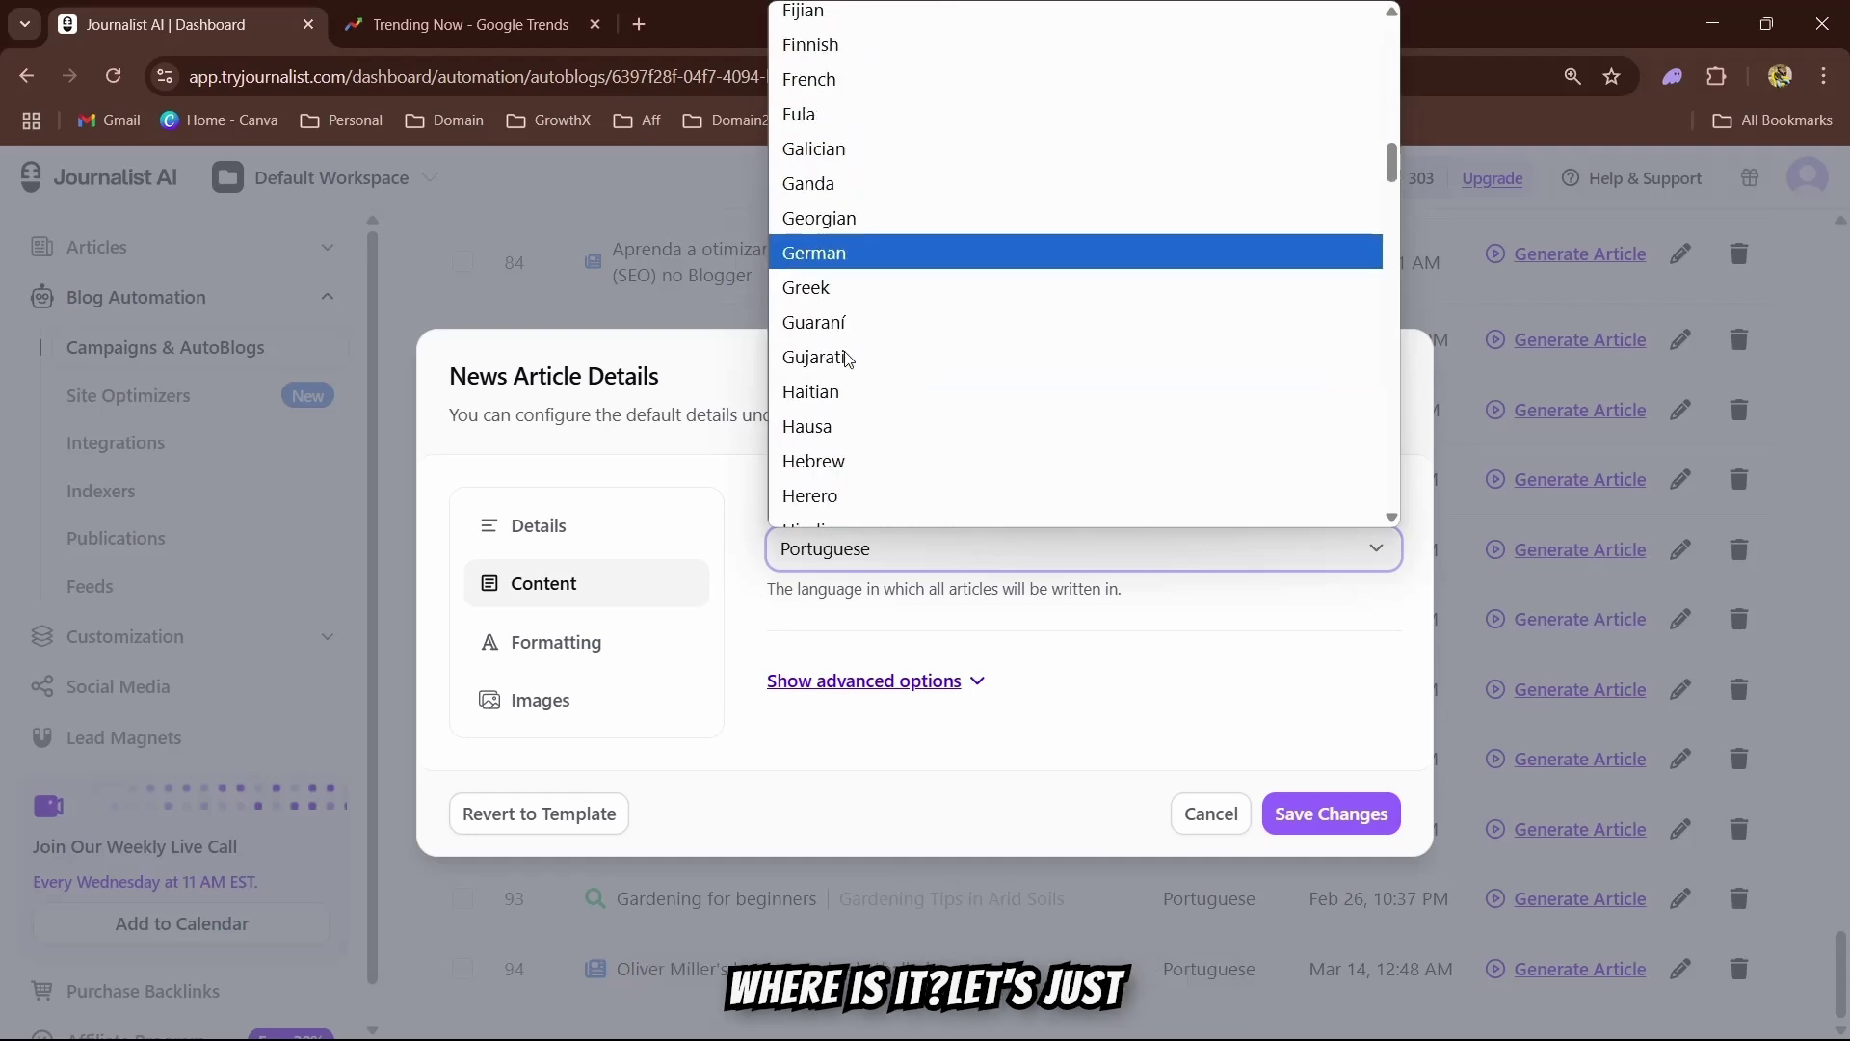
scroll(845, 417, "down", 4)
scroll(845, 417, "up", 20)
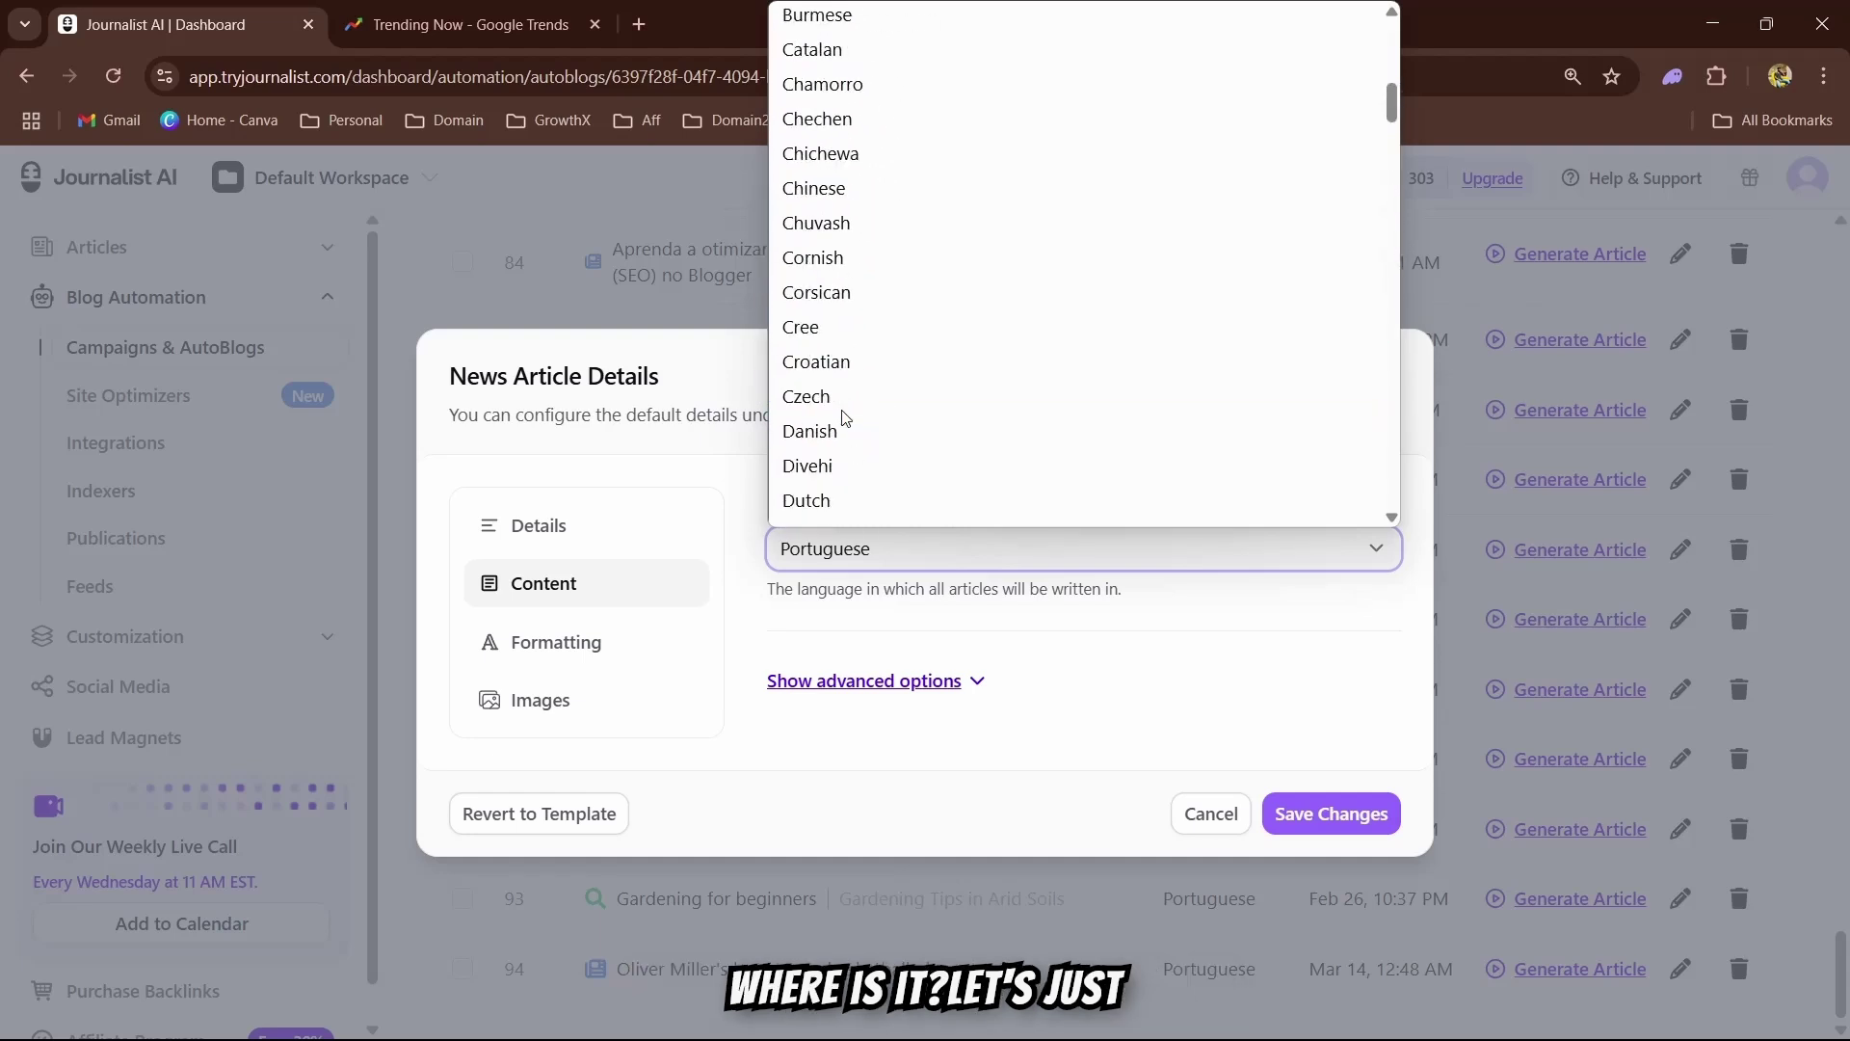
scroll(845, 417, "up", 5)
key("e")
key("Down")
key("Down")
key("Down")
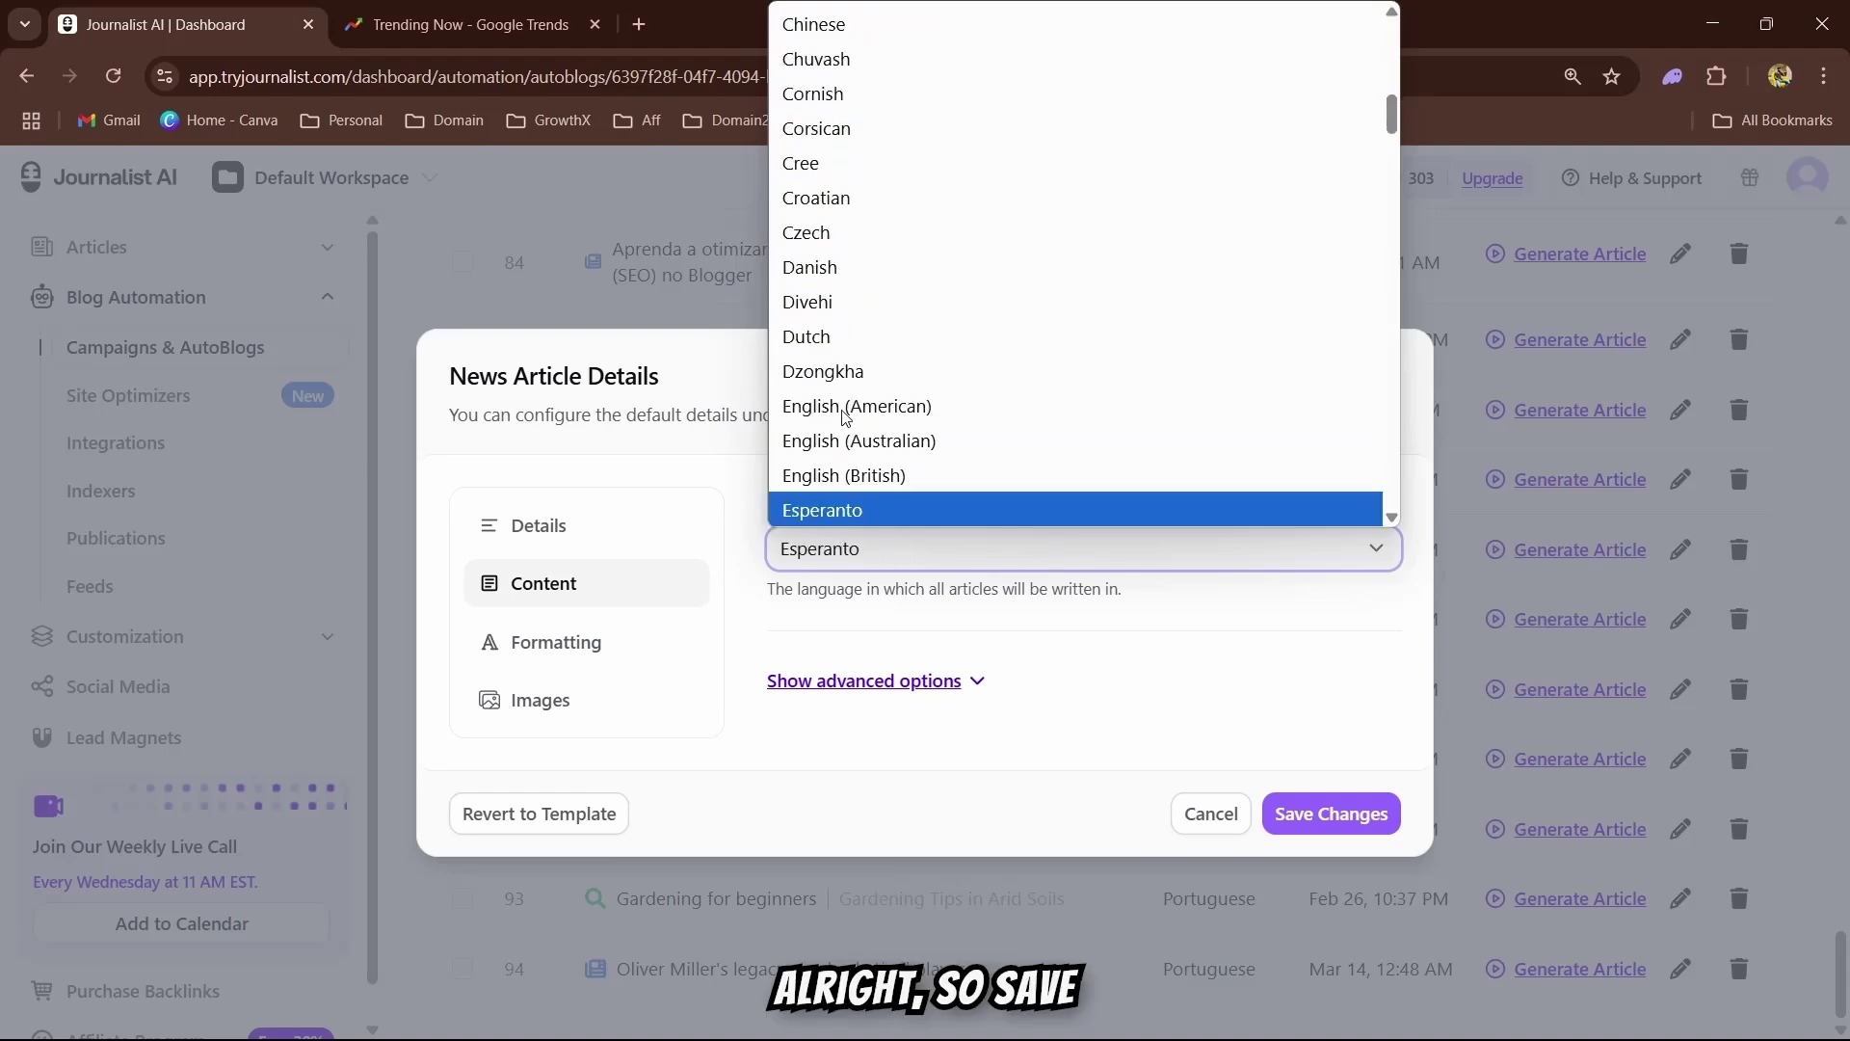
left_click(845, 418)
left_click(1344, 814)
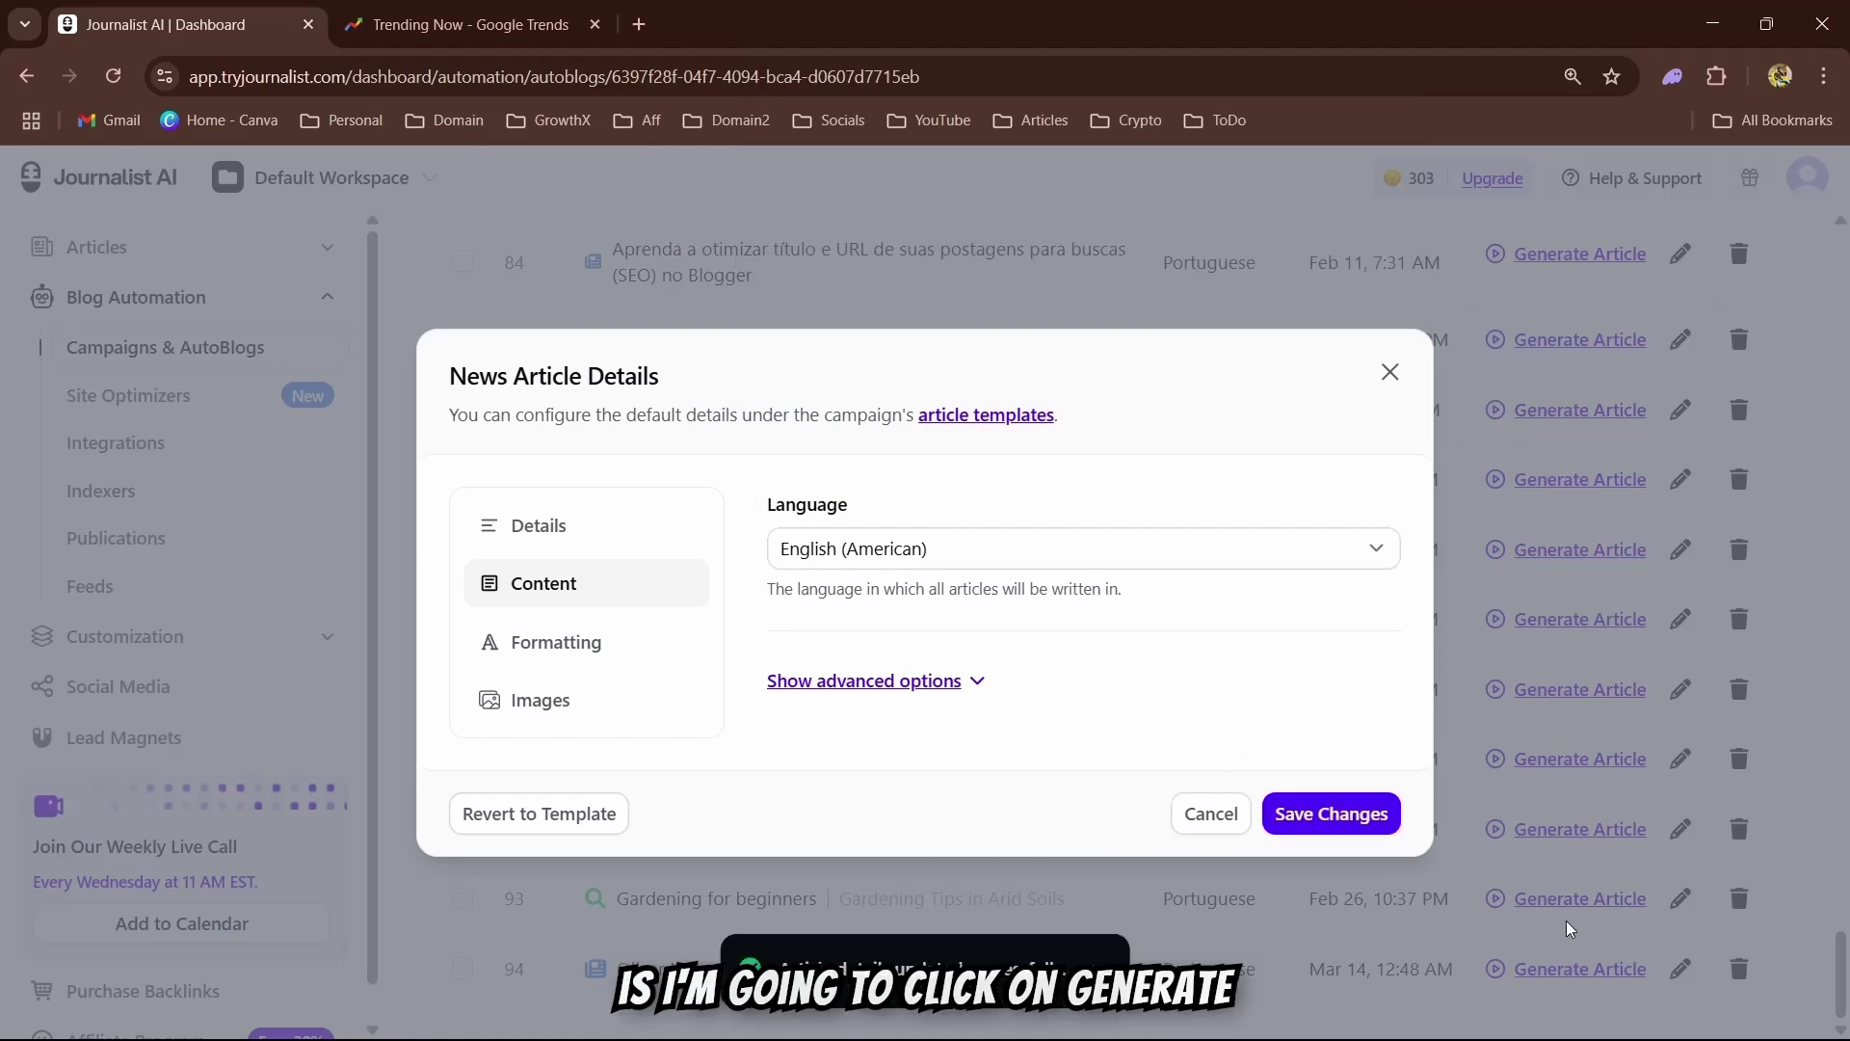
left_click(1389, 372)
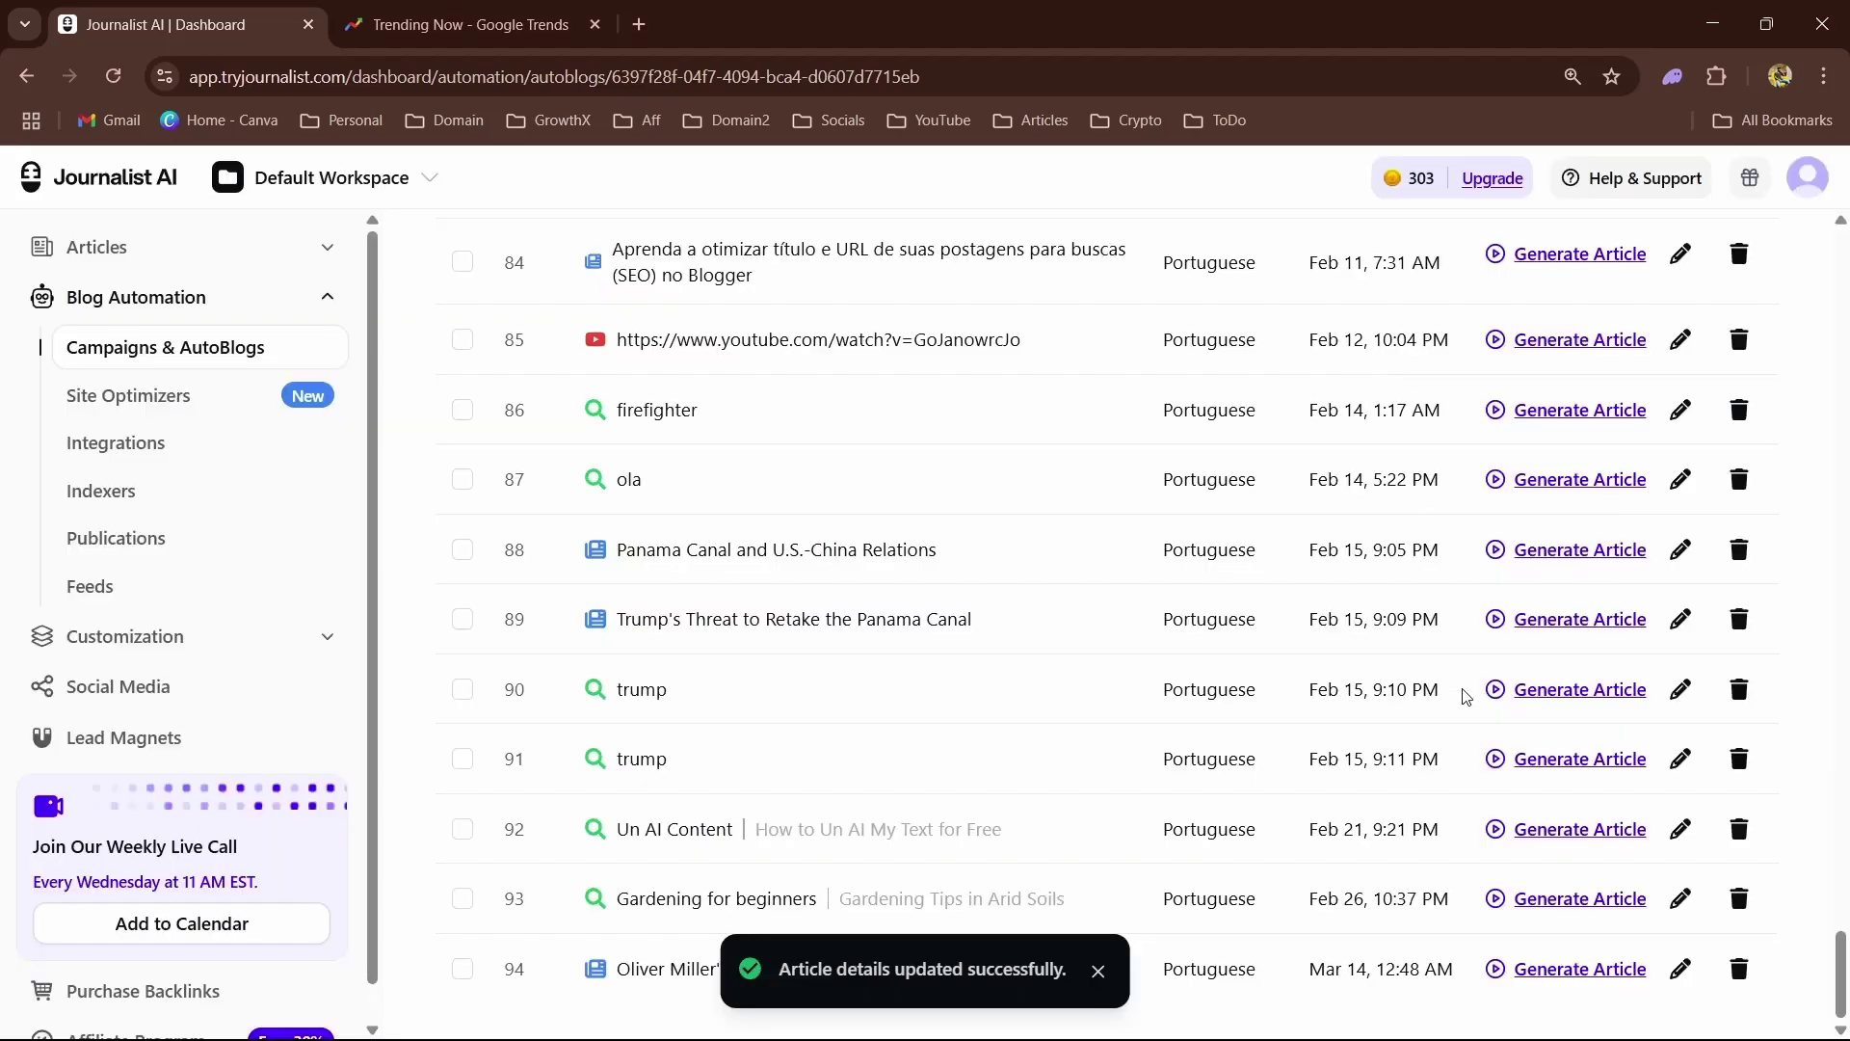
left_click(1534, 971)
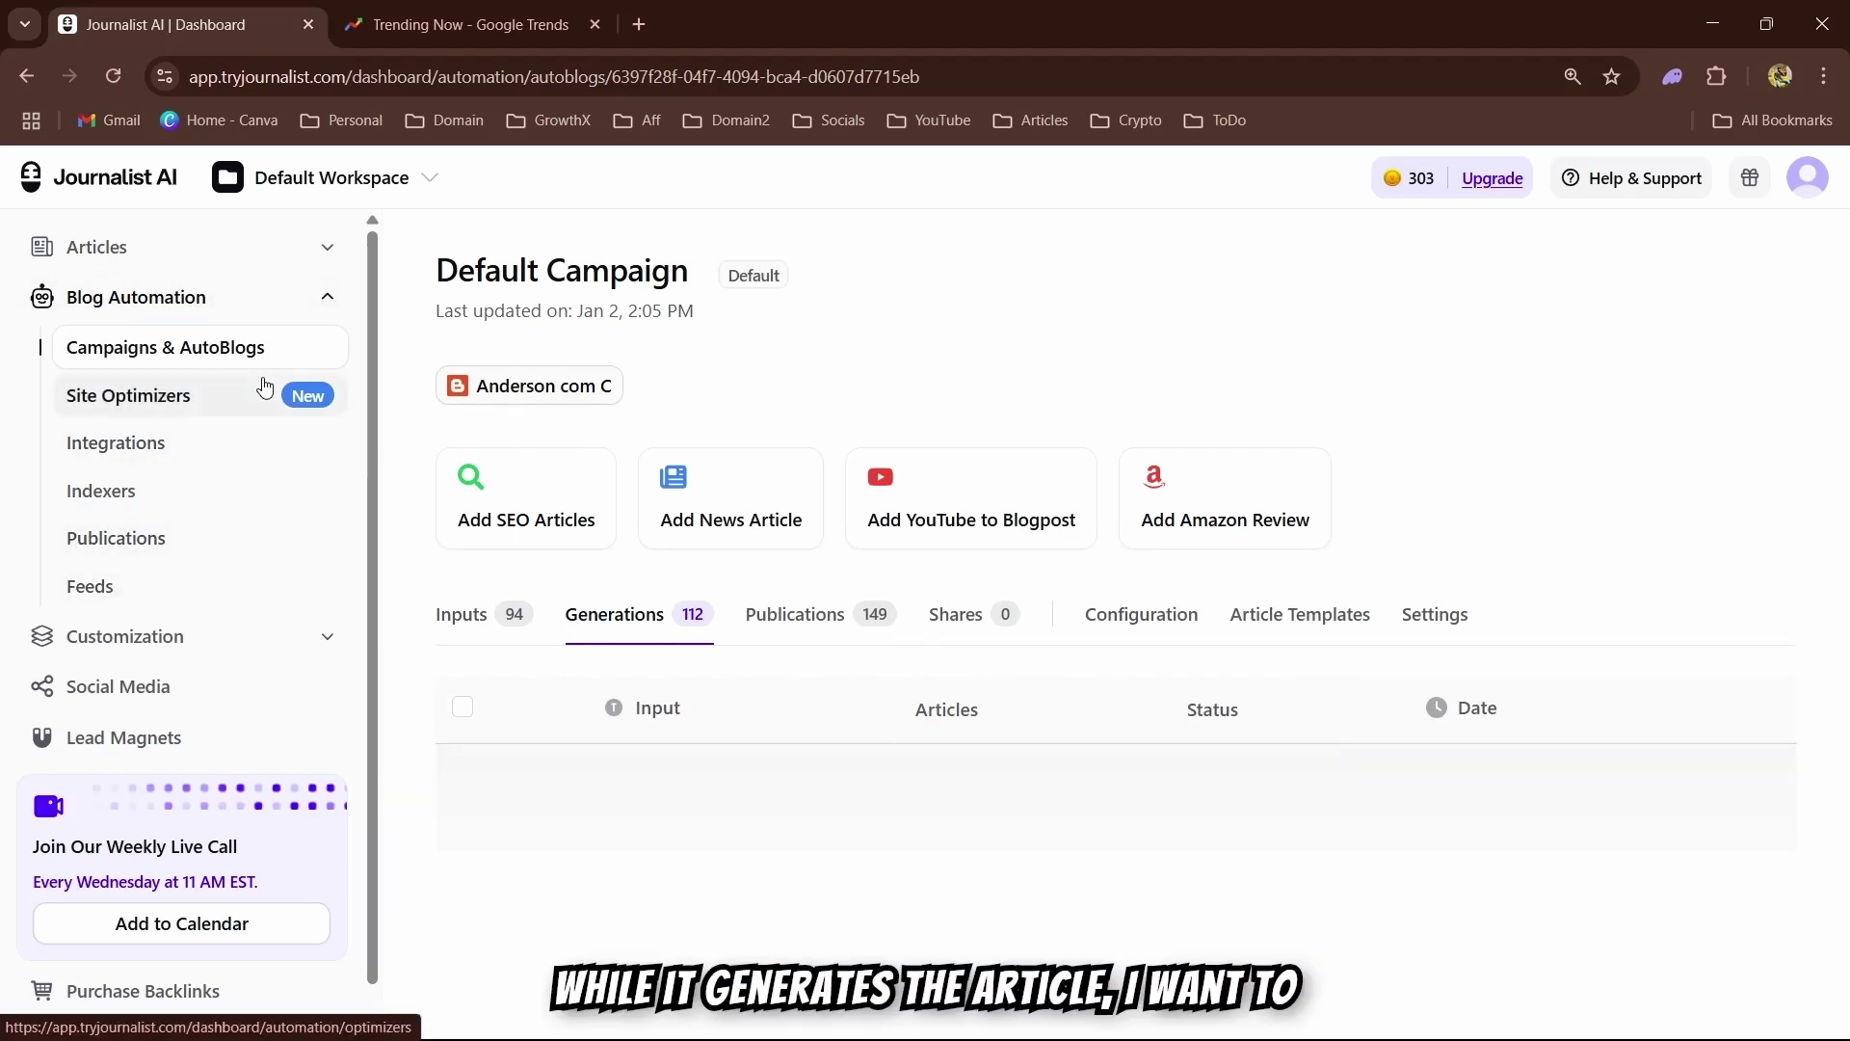
Start creating an integration and look through the website platforms available for connection
left_click(147, 453)
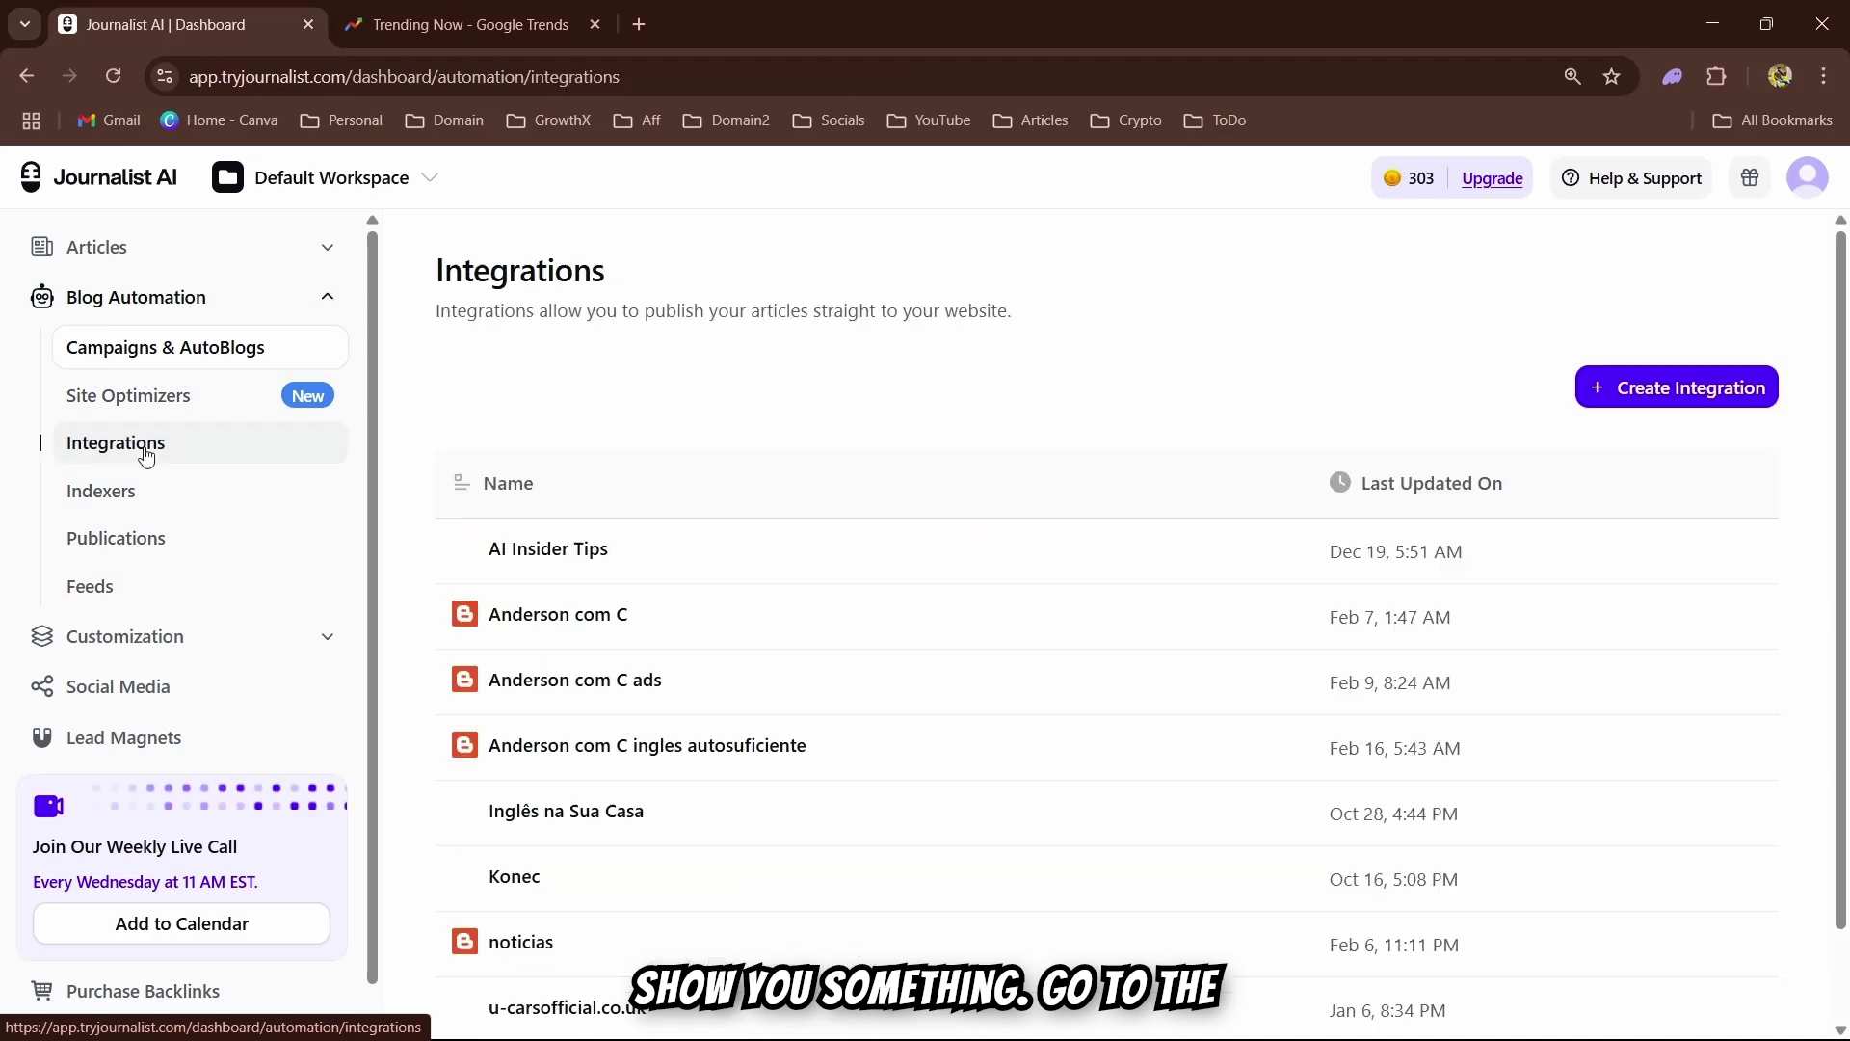
left_click(1632, 389)
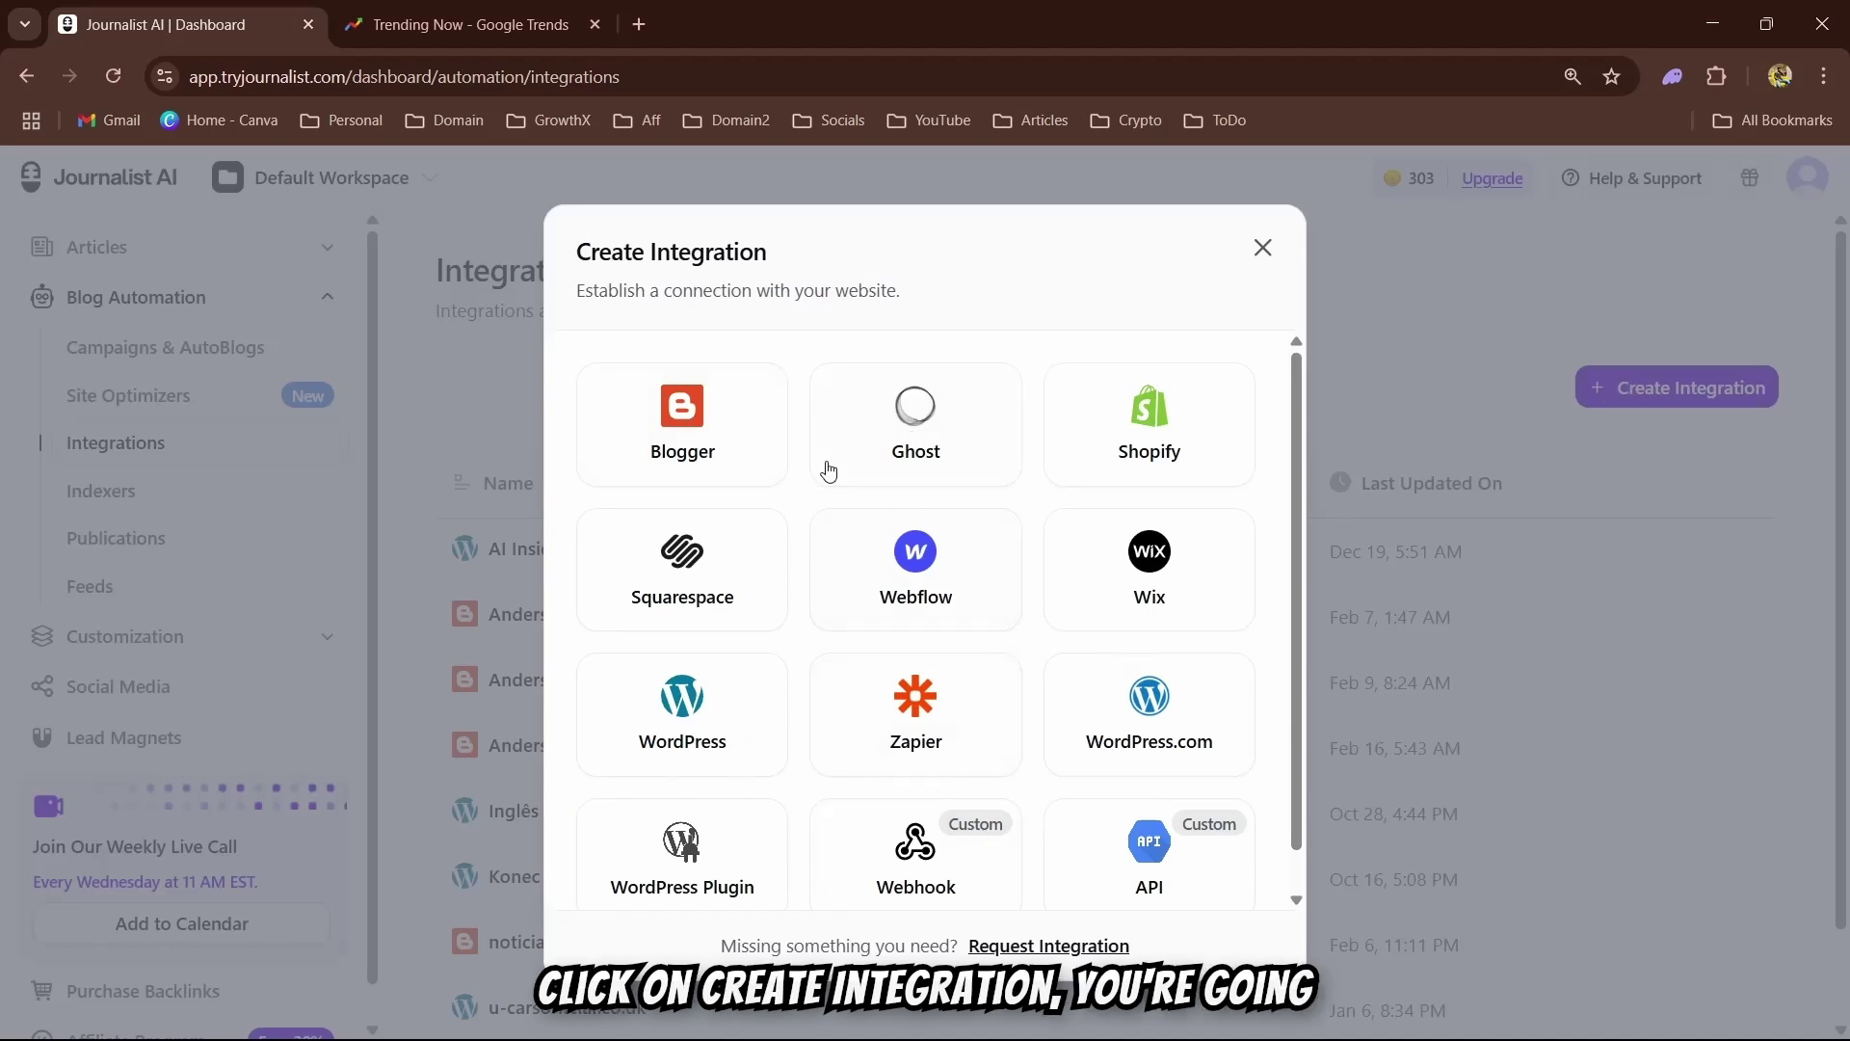
scroll(952, 679, "down", 1)
scroll(954, 678, "up", 1)
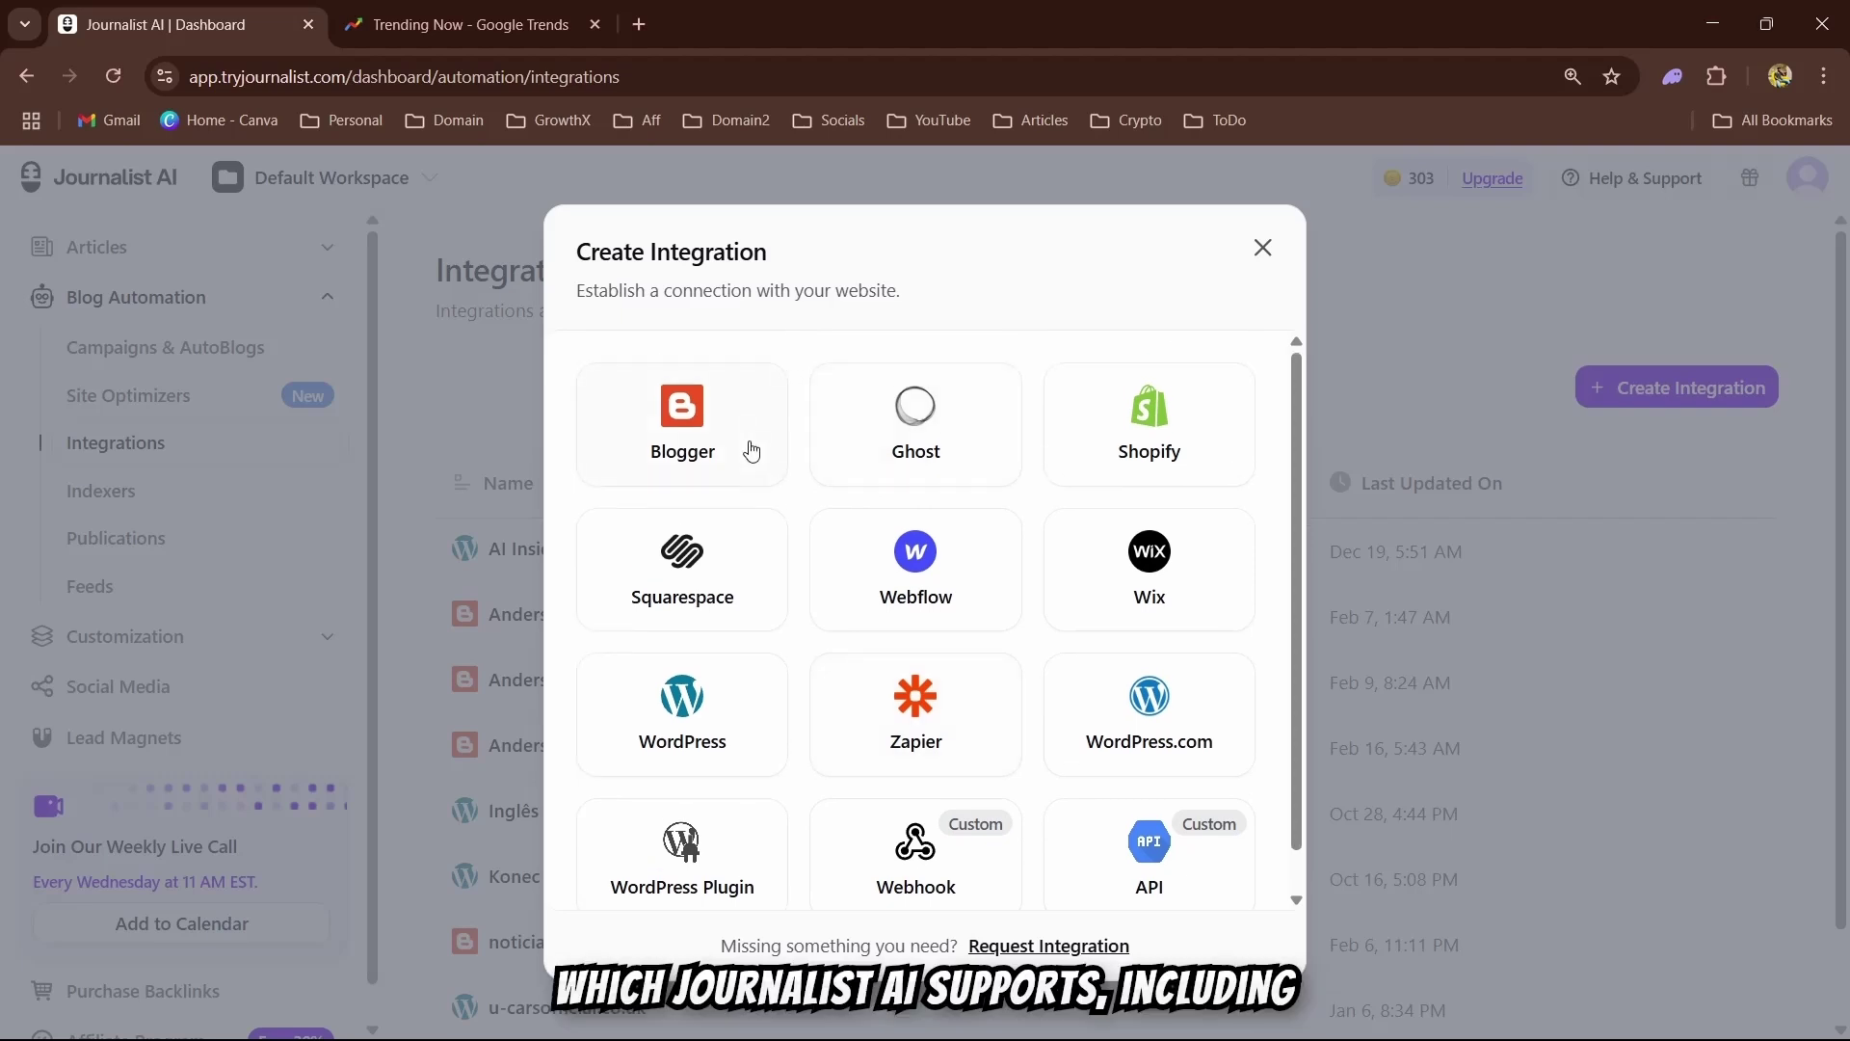
scroll(1229, 550, "down", 1)
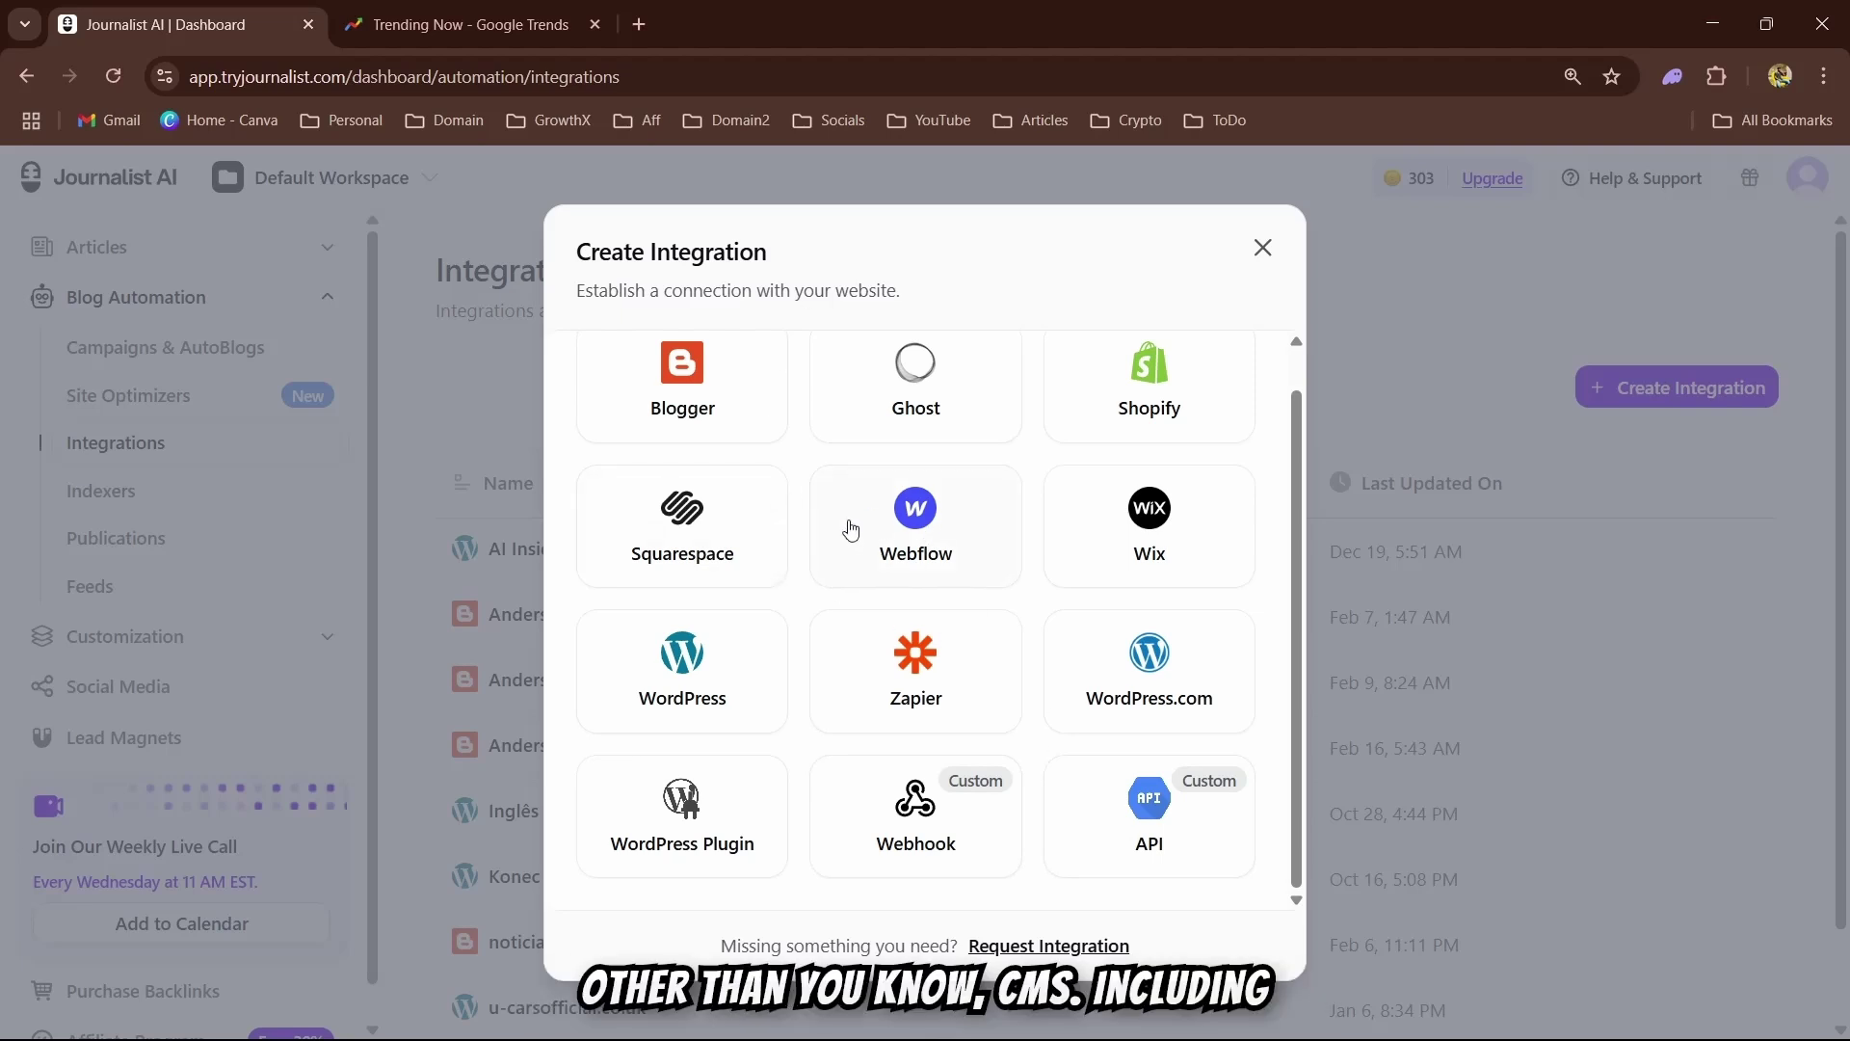
scroll(748, 690, "up", 1)
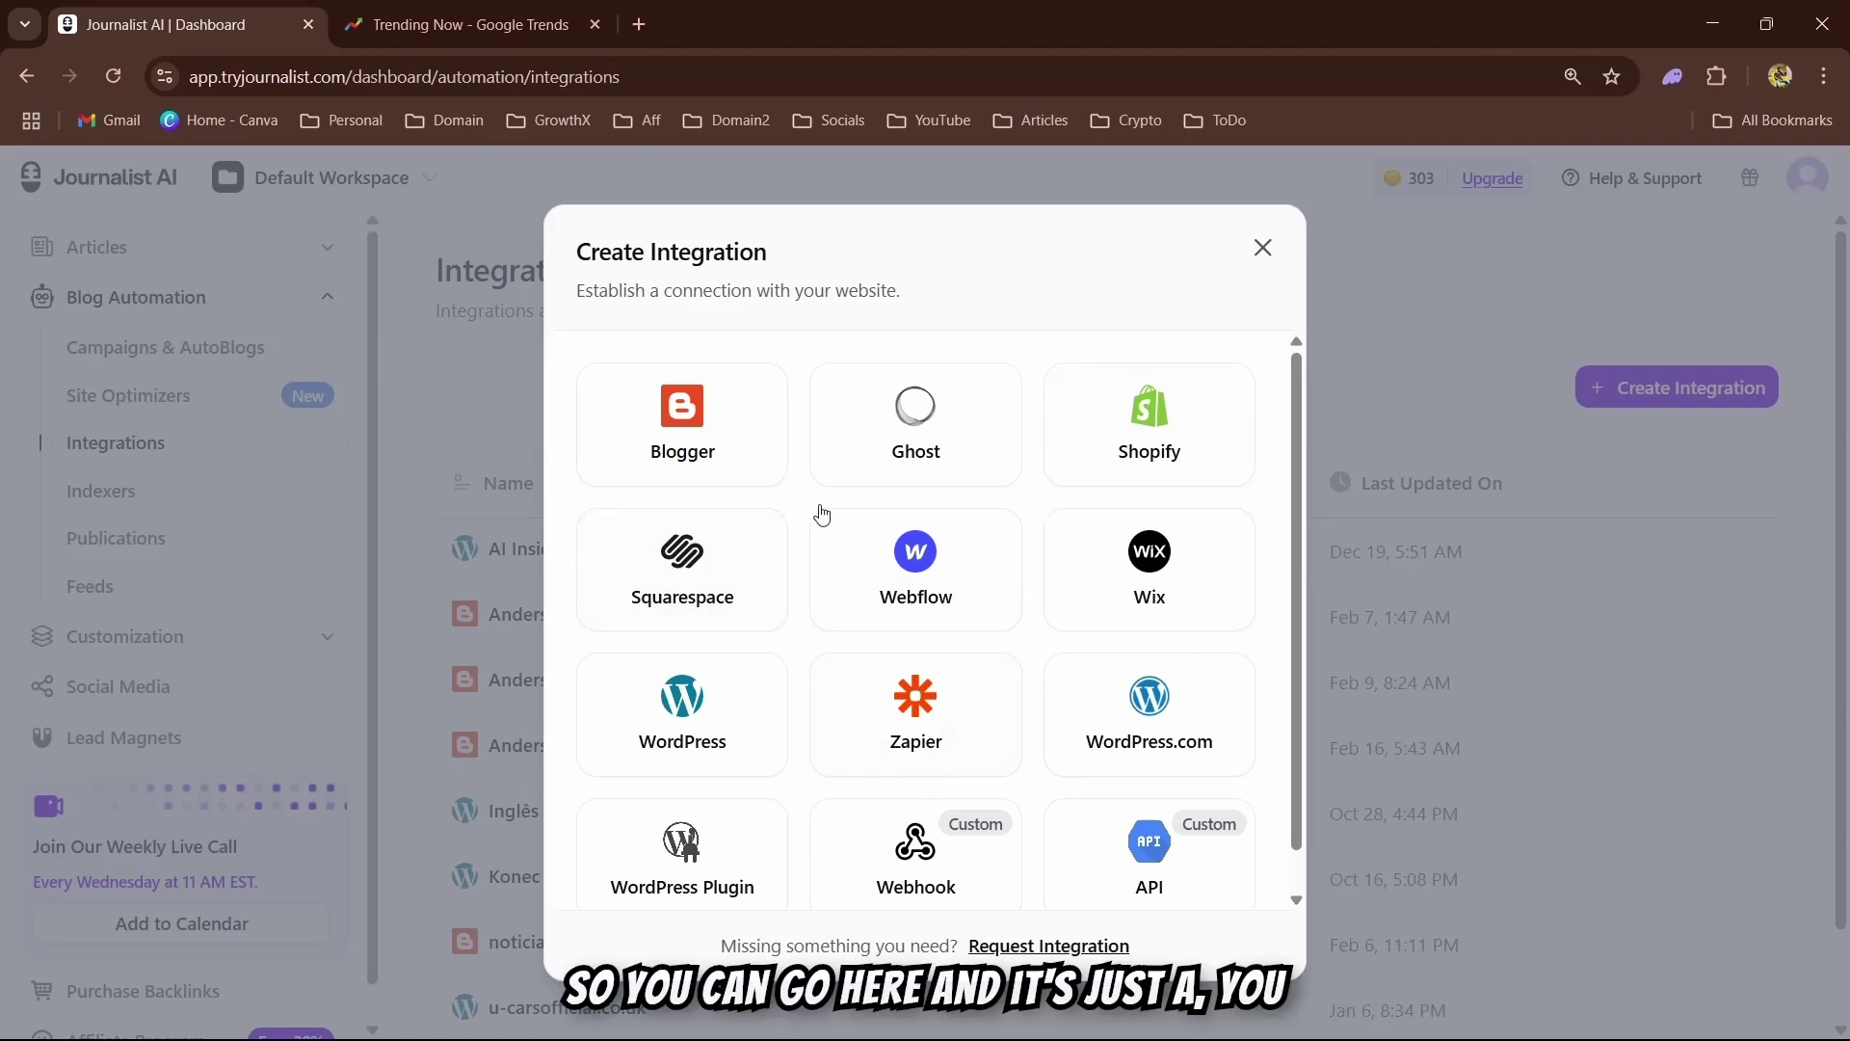
Choose WordPress as the integration platform and examine its setup form
left_click(715, 723)
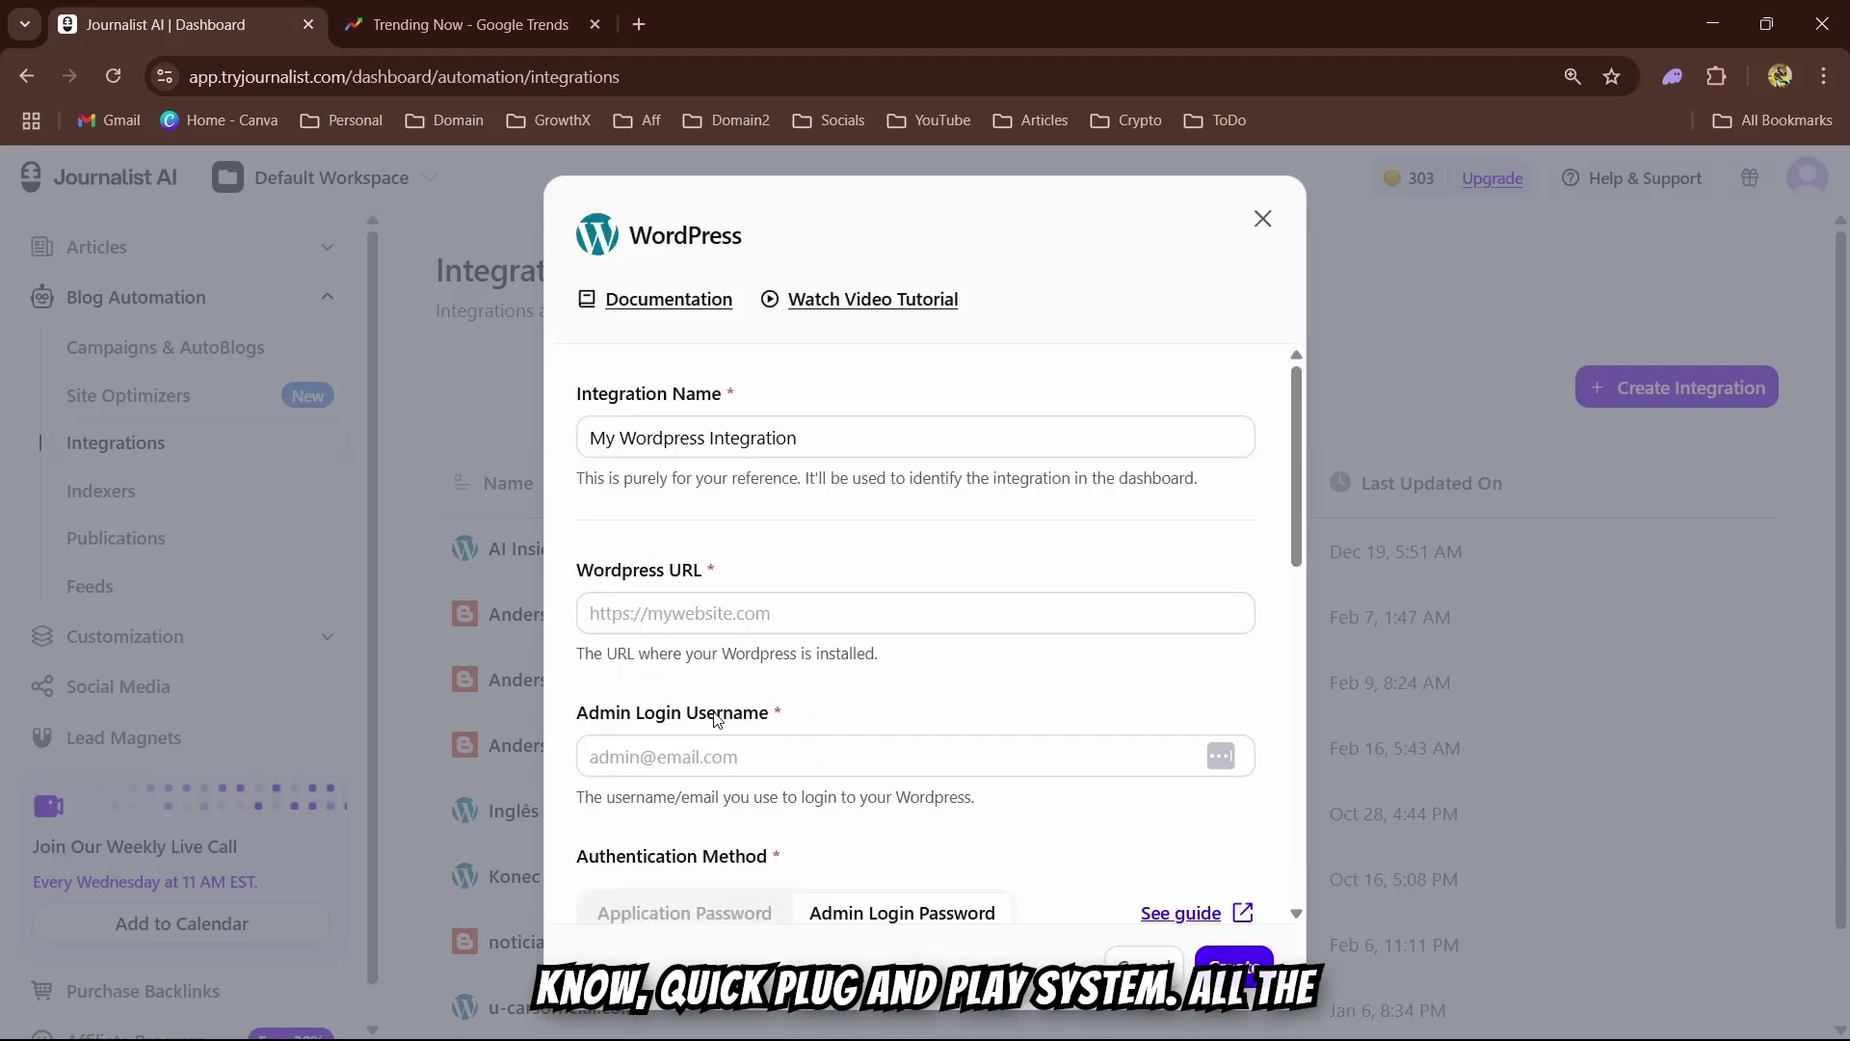
scroll(800, 578, "down", 10)
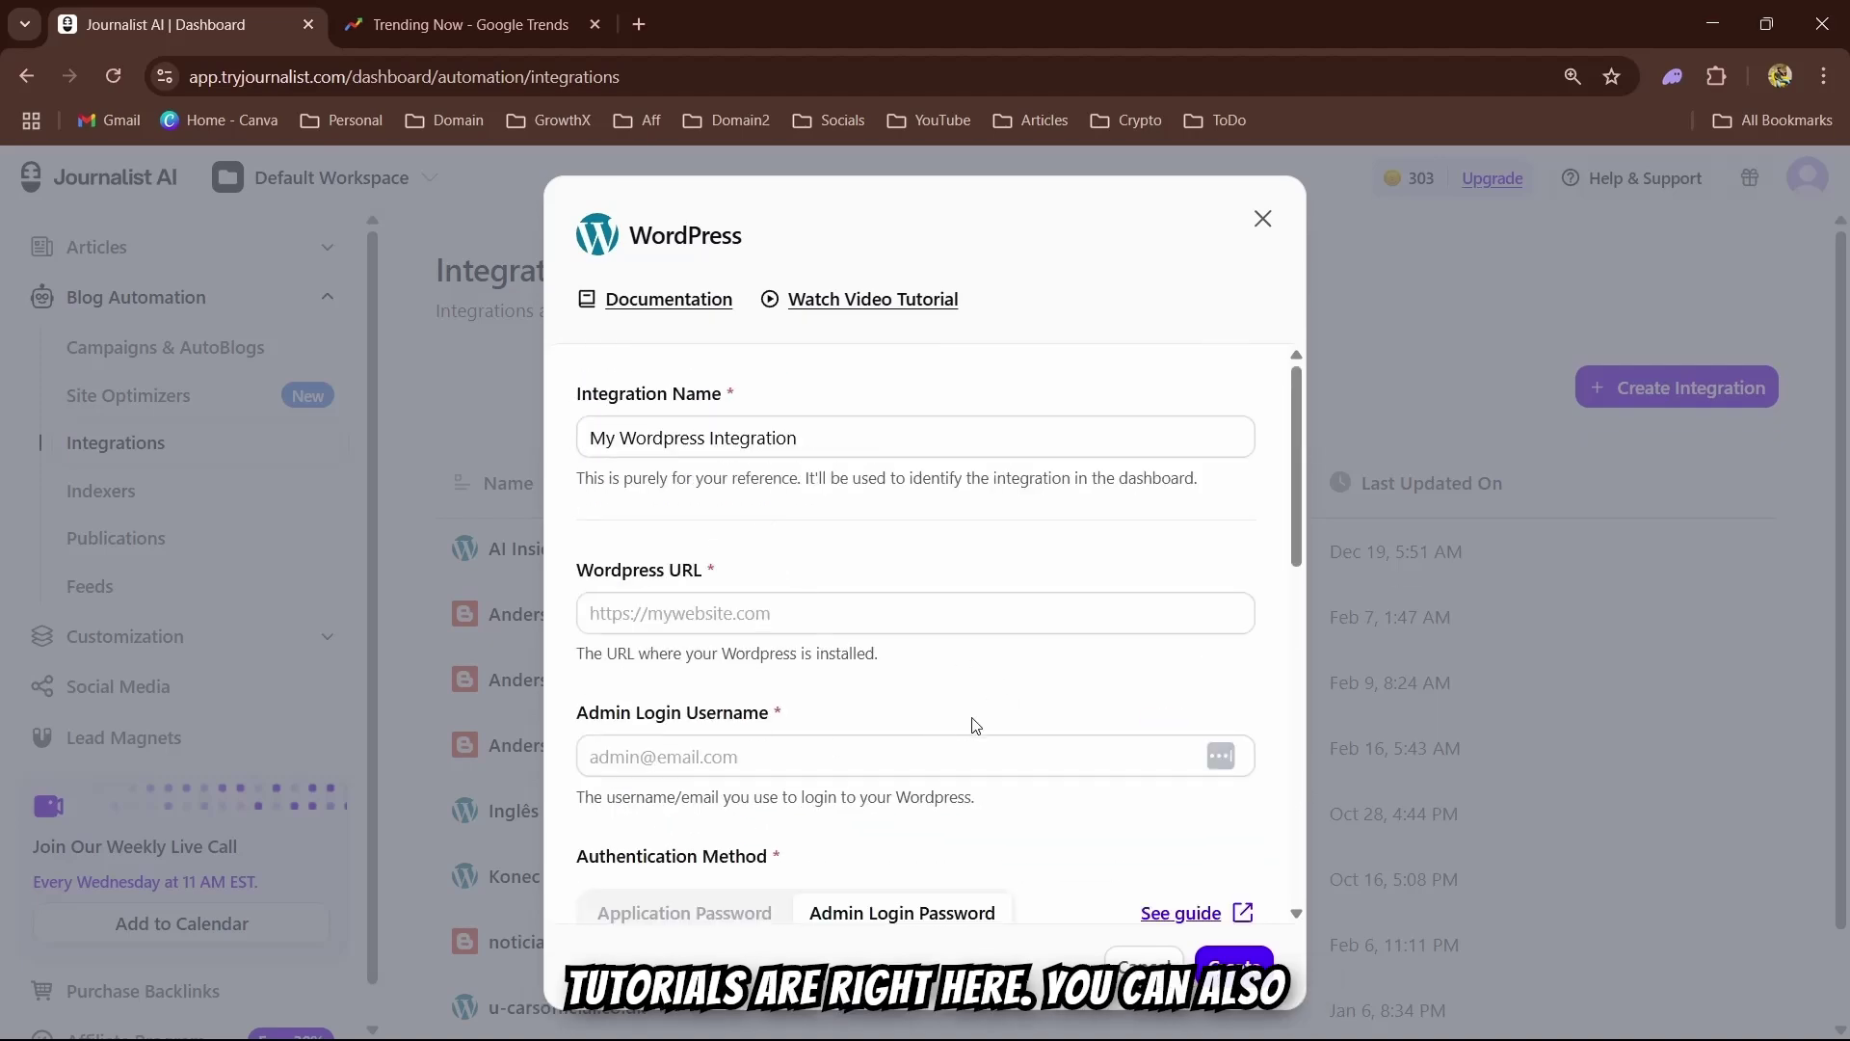
scroll(983, 709, "down", 4)
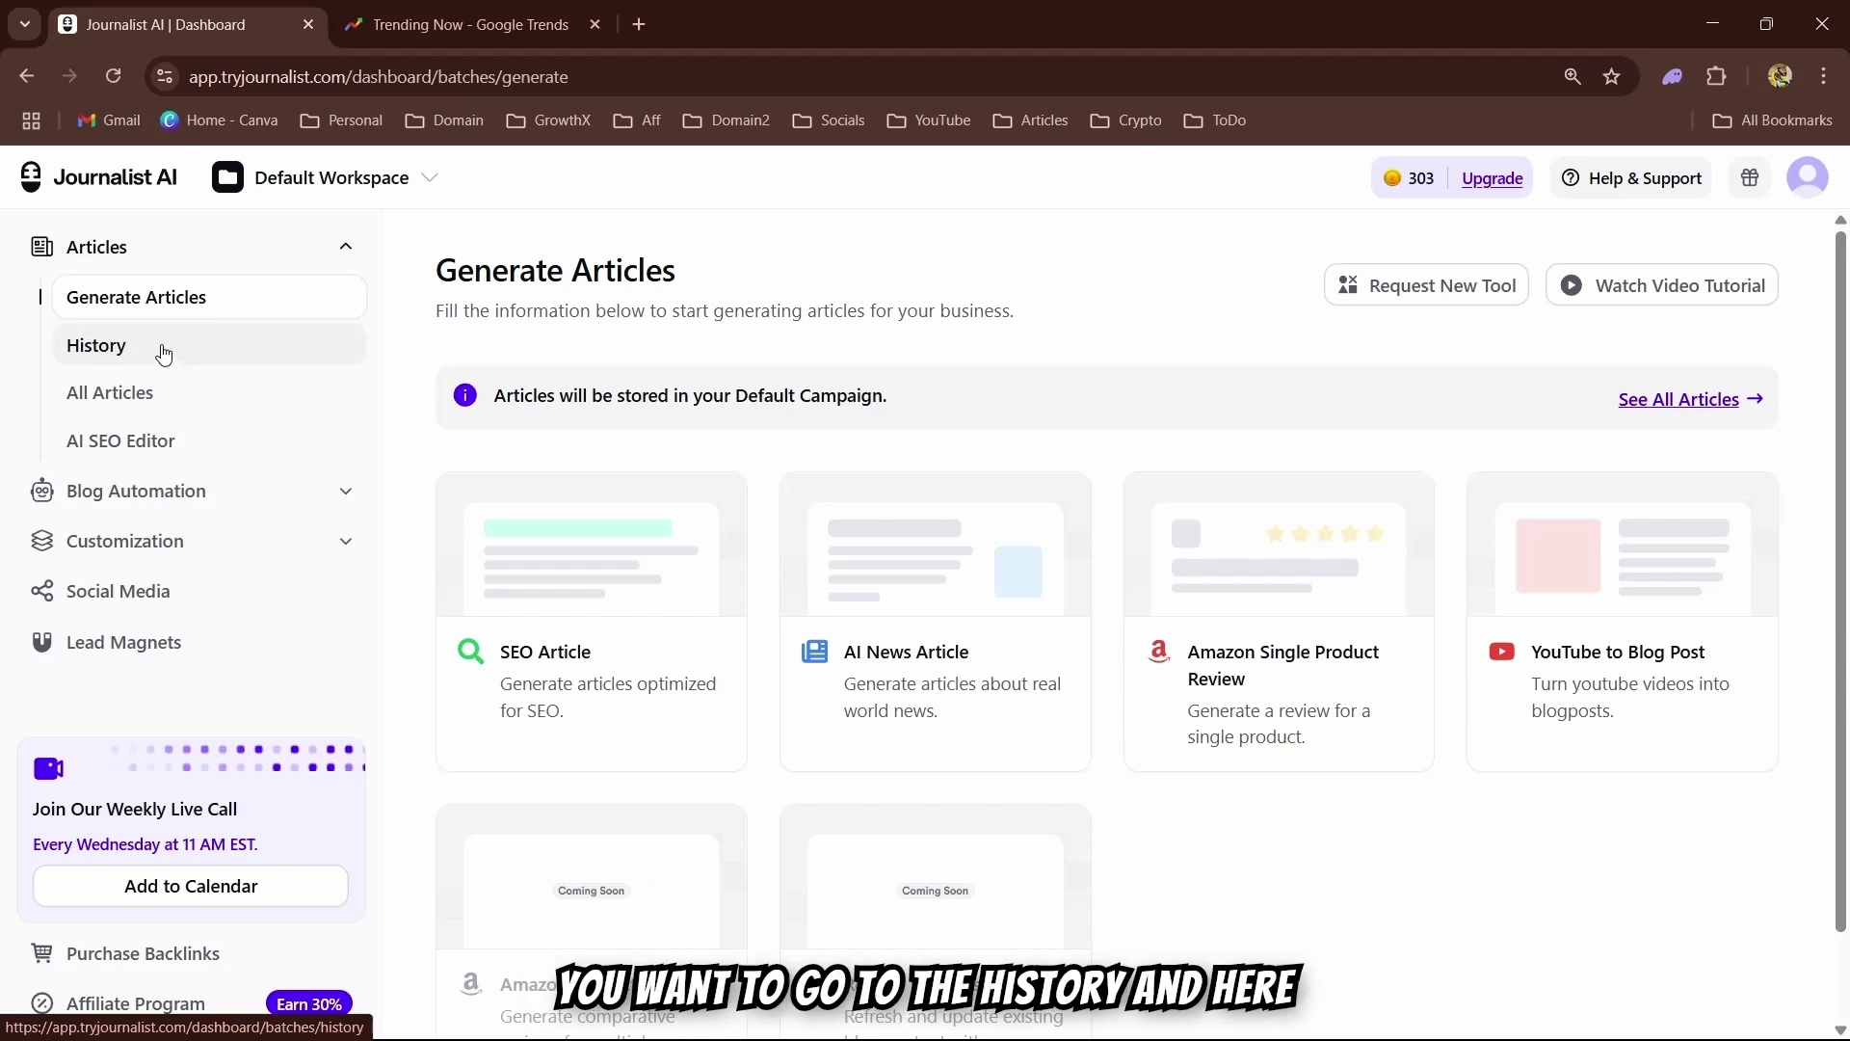
Open the "Oliver Miller: Basketball Legacy" article from the generation history and read it through to its sources
left_click(179, 359)
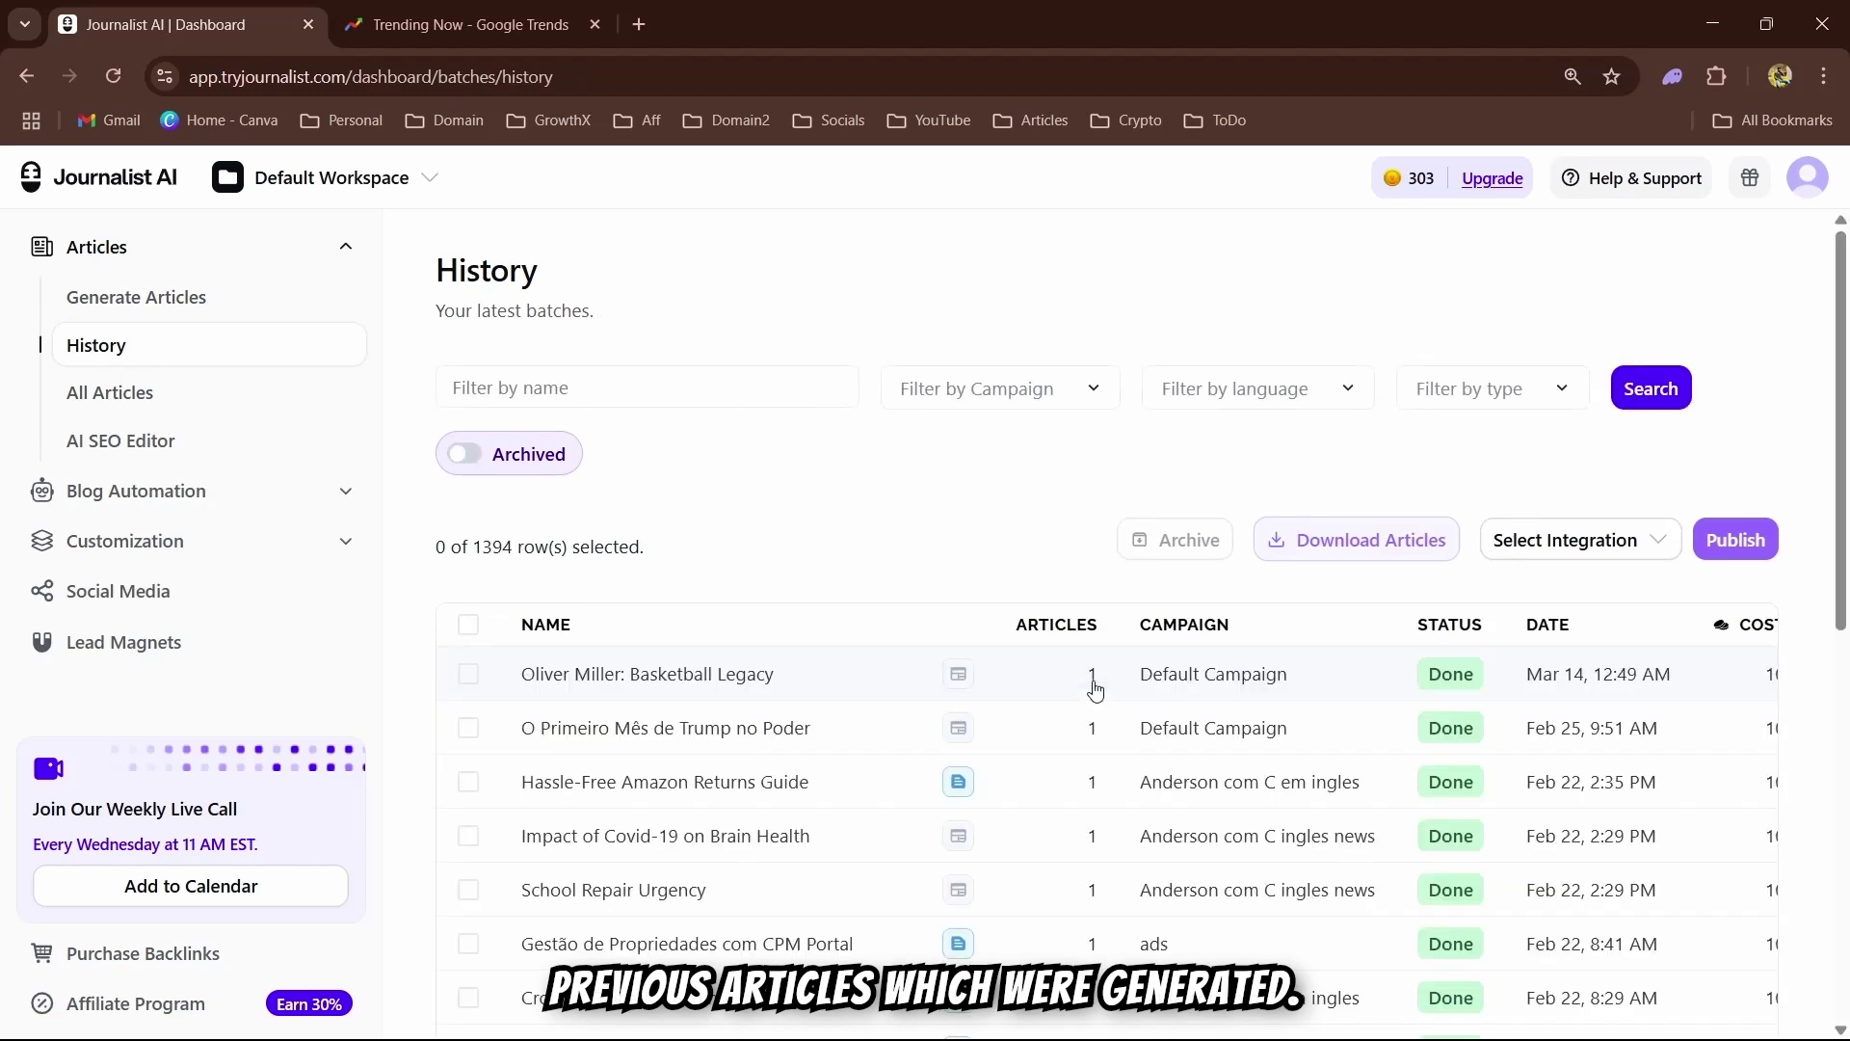
left_click(621, 682)
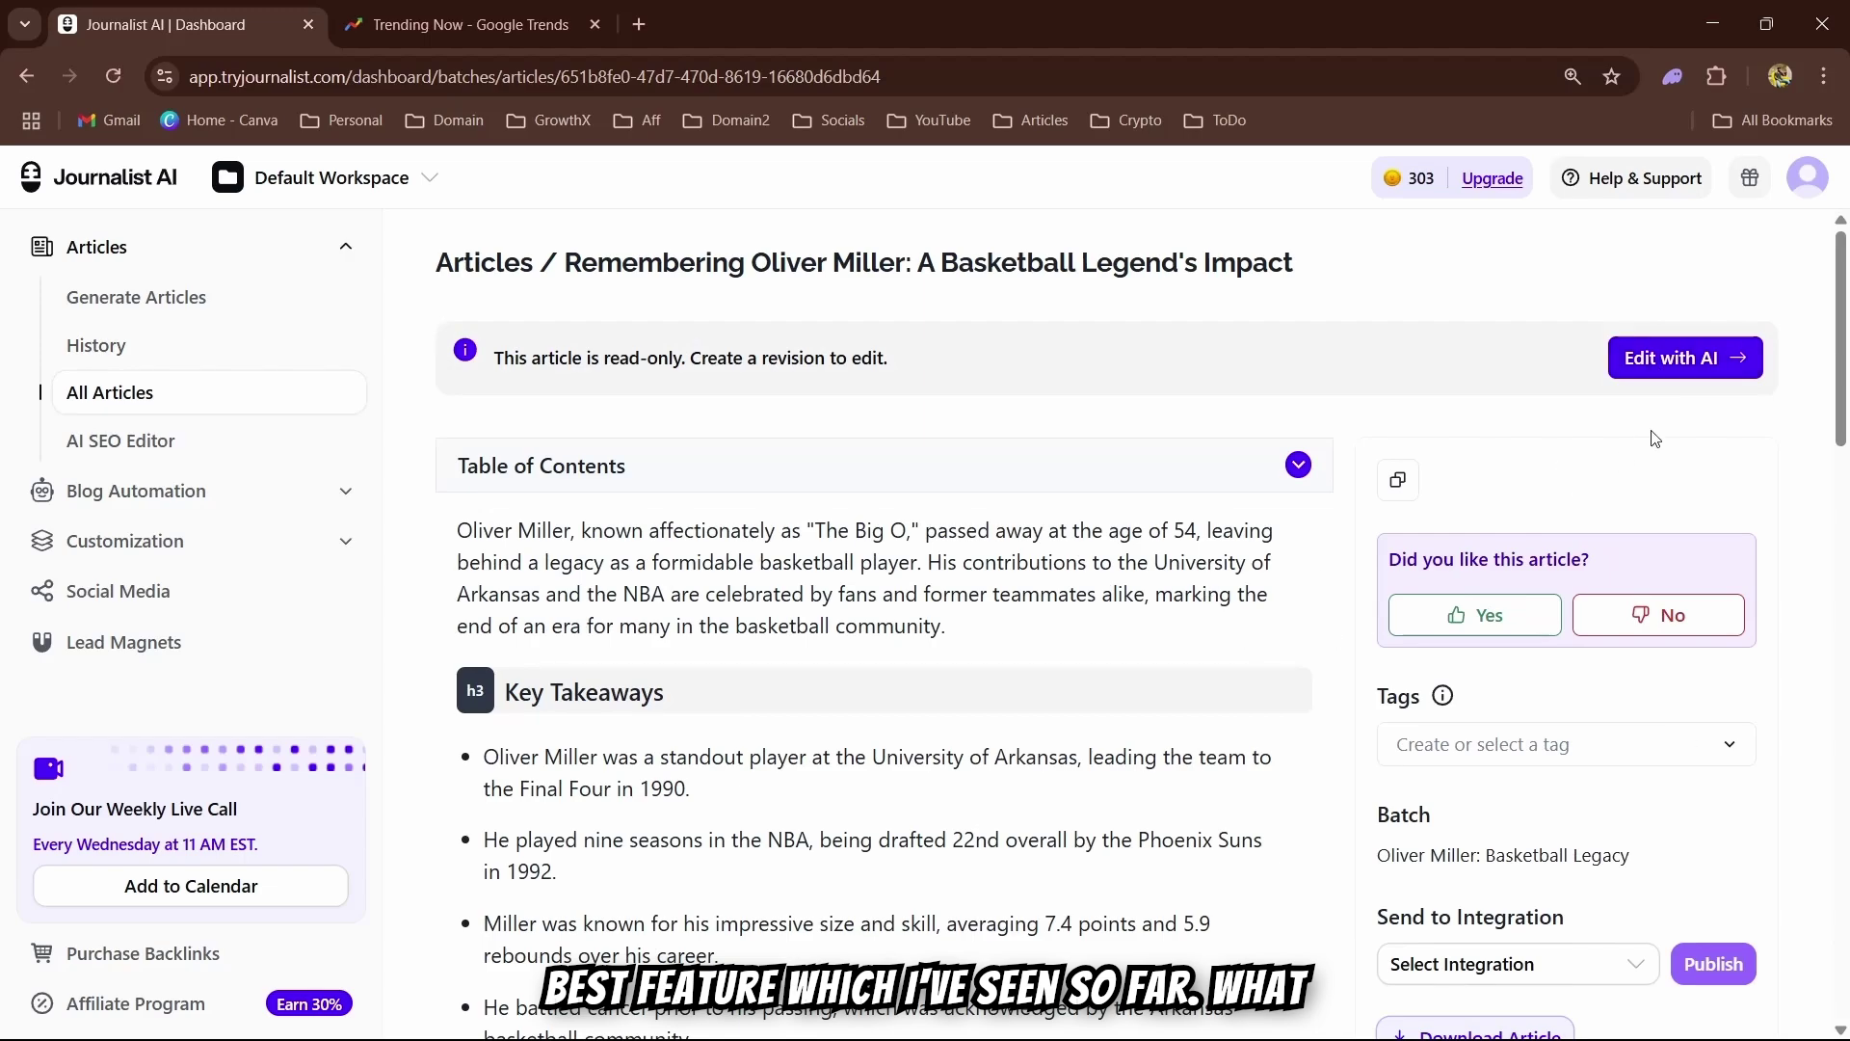
scroll(1143, 751, "down", 15)
scroll(1144, 752, "up", 5)
scroll(1144, 751, "down", 5)
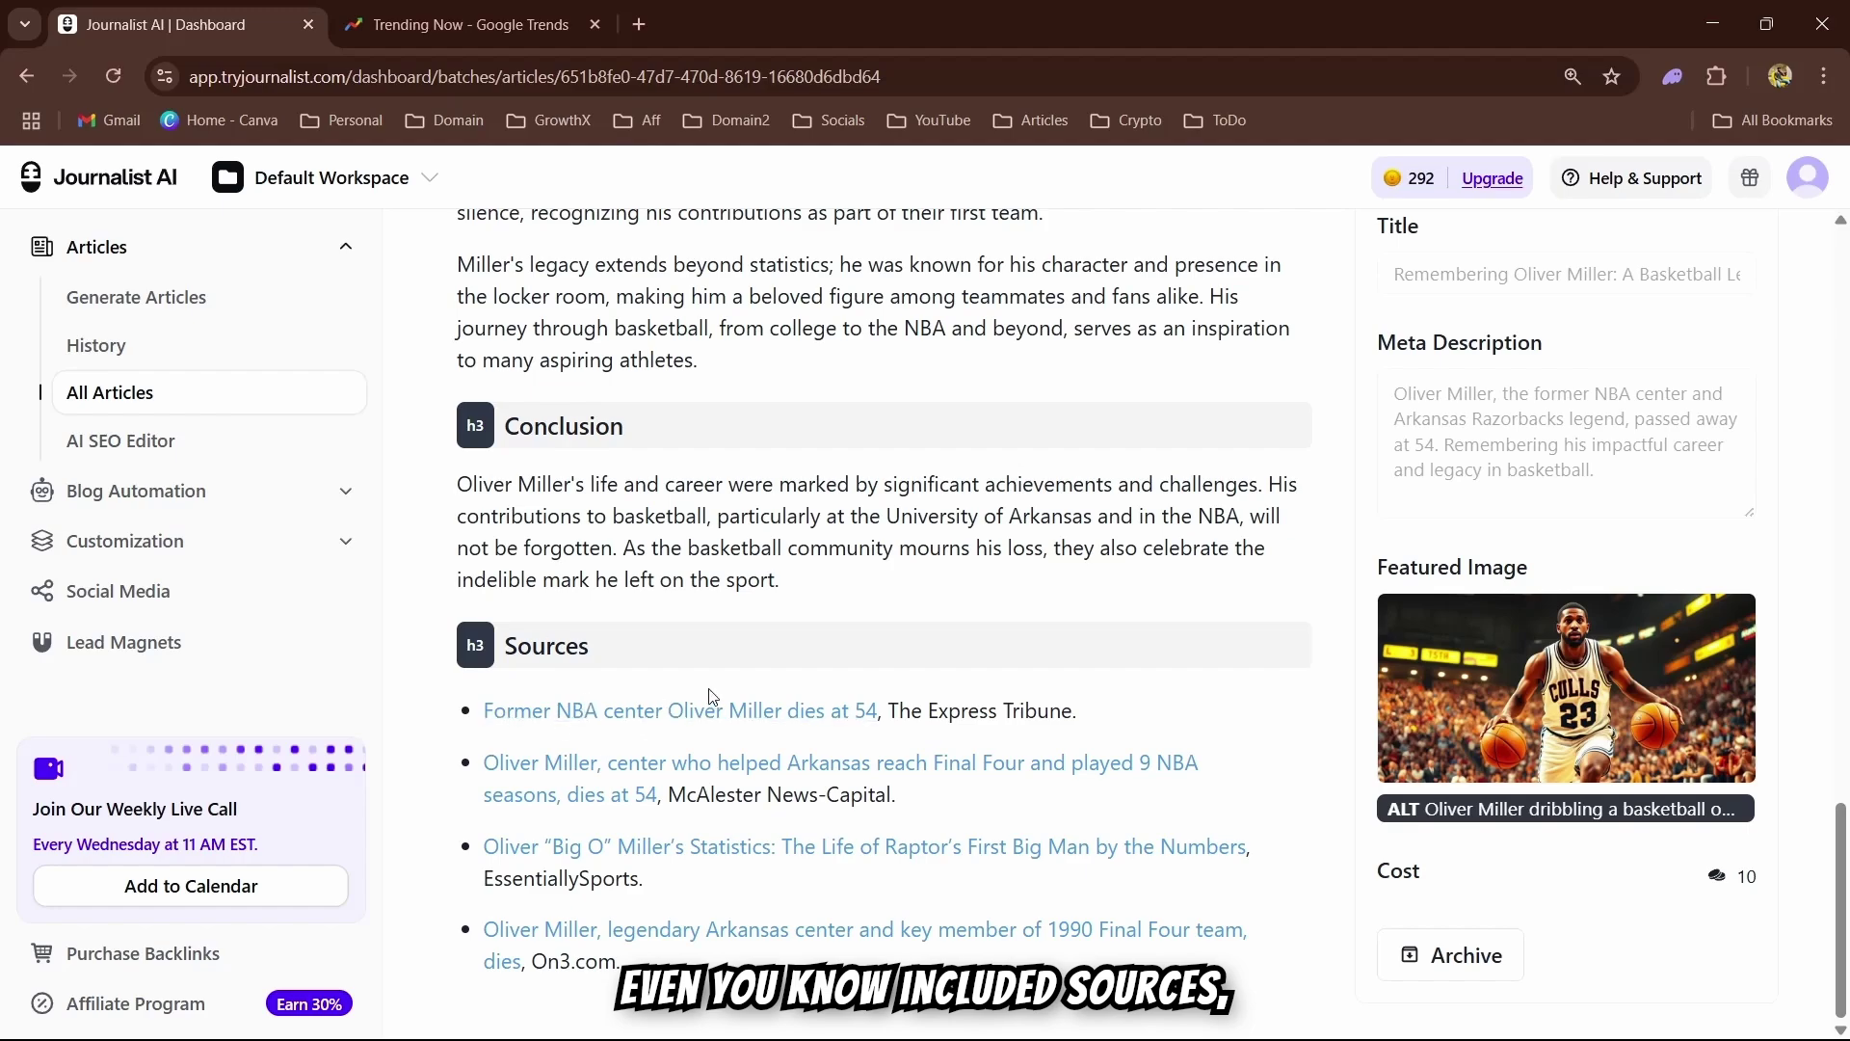
scroll(563, 612, "up", 12)
scroll(569, 624, "up", 8)
scroll(682, 660, "down", 12)
scroll(689, 675, "up", 12)
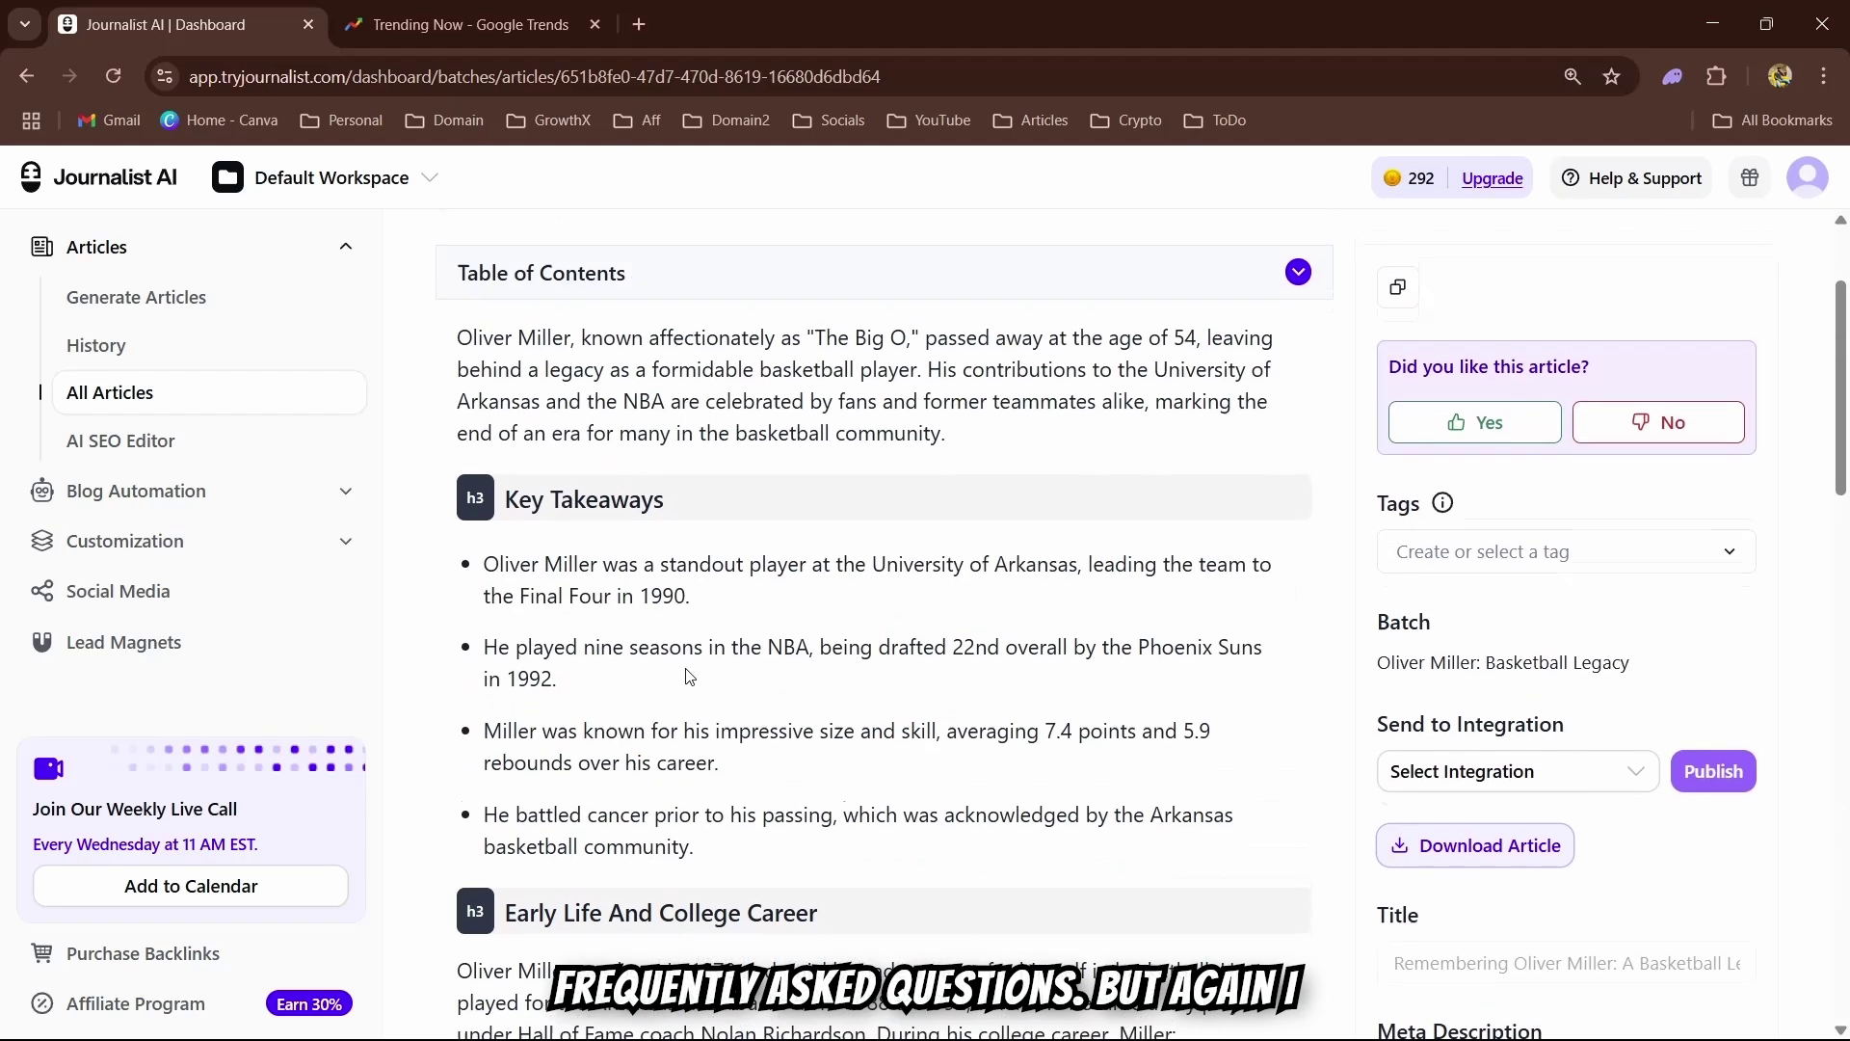
Create an AI-editable revision of the Oliver Miller article and look through its sections
scroll(690, 676, "up", 2)
left_click(1681, 357)
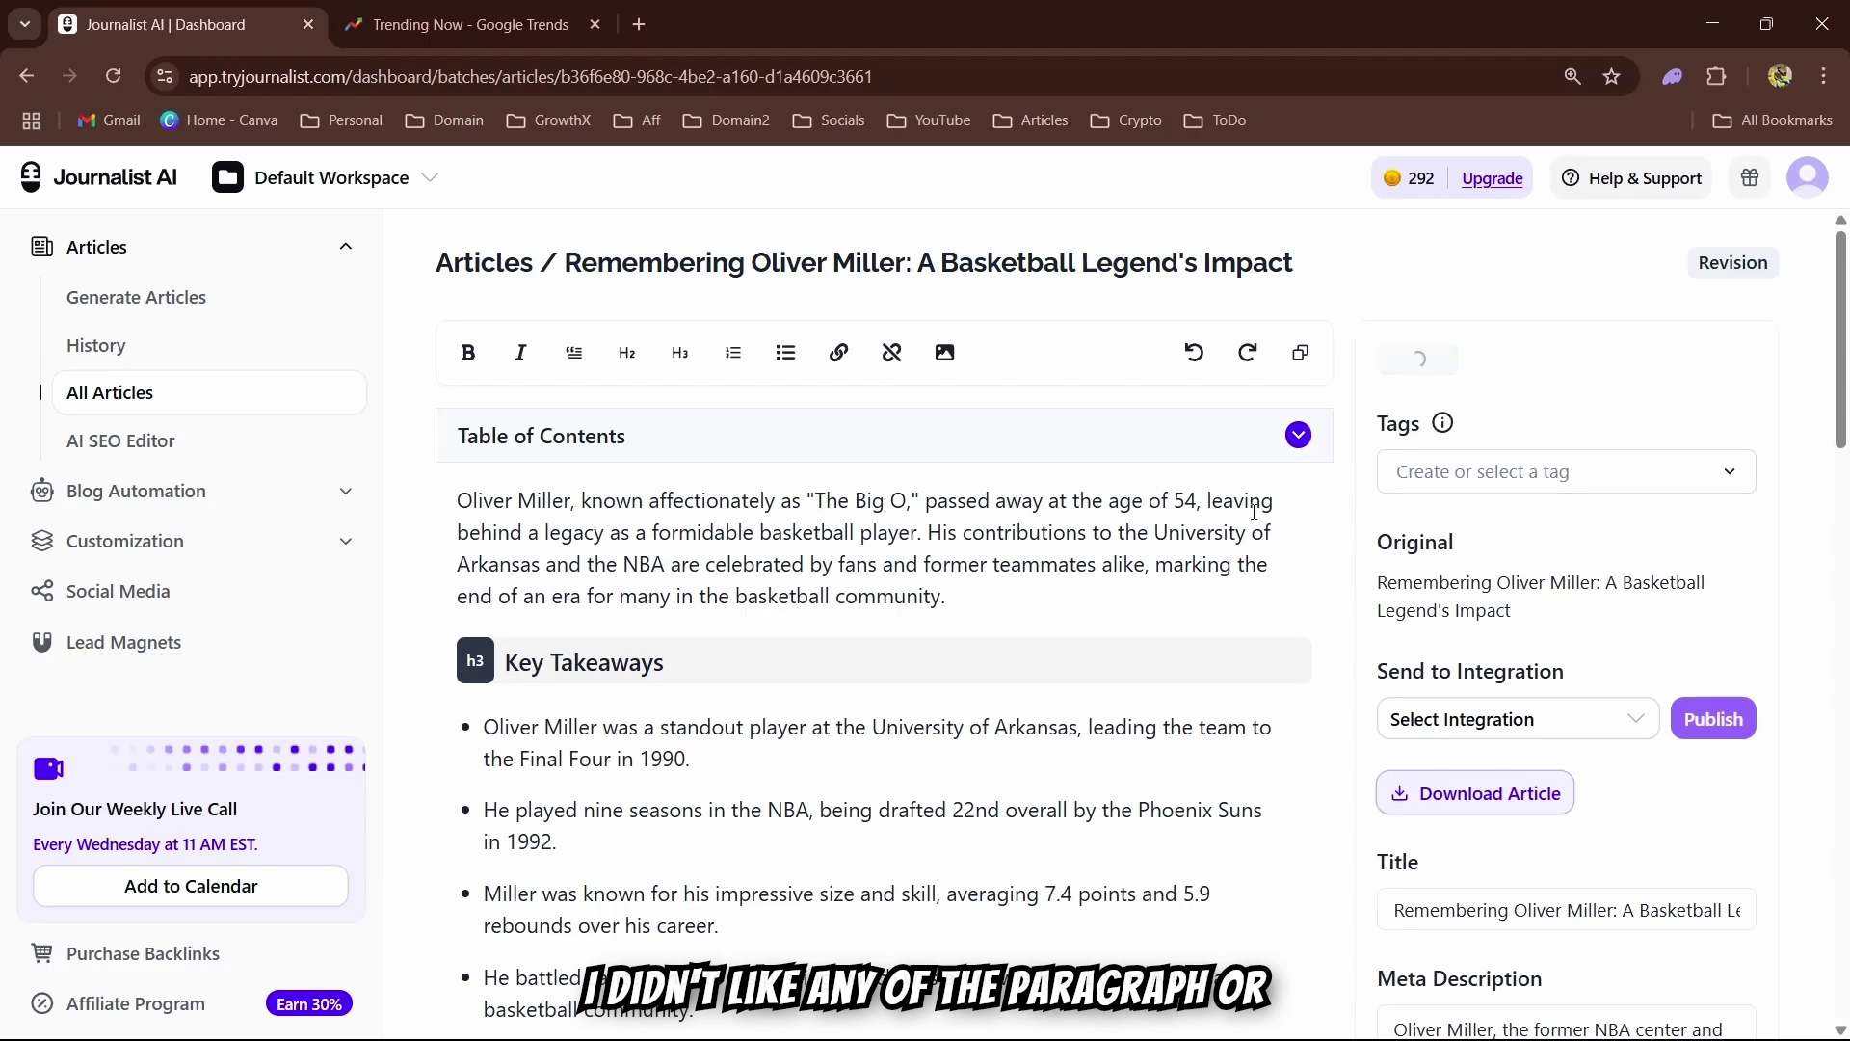
scroll(1008, 637, "down", 10)
scroll(1007, 637, "up", 7)
scroll(980, 674, "down", 7)
scroll(979, 674, "up", 7)
scroll(973, 673, "down", 2)
scroll(972, 673, "down", 1)
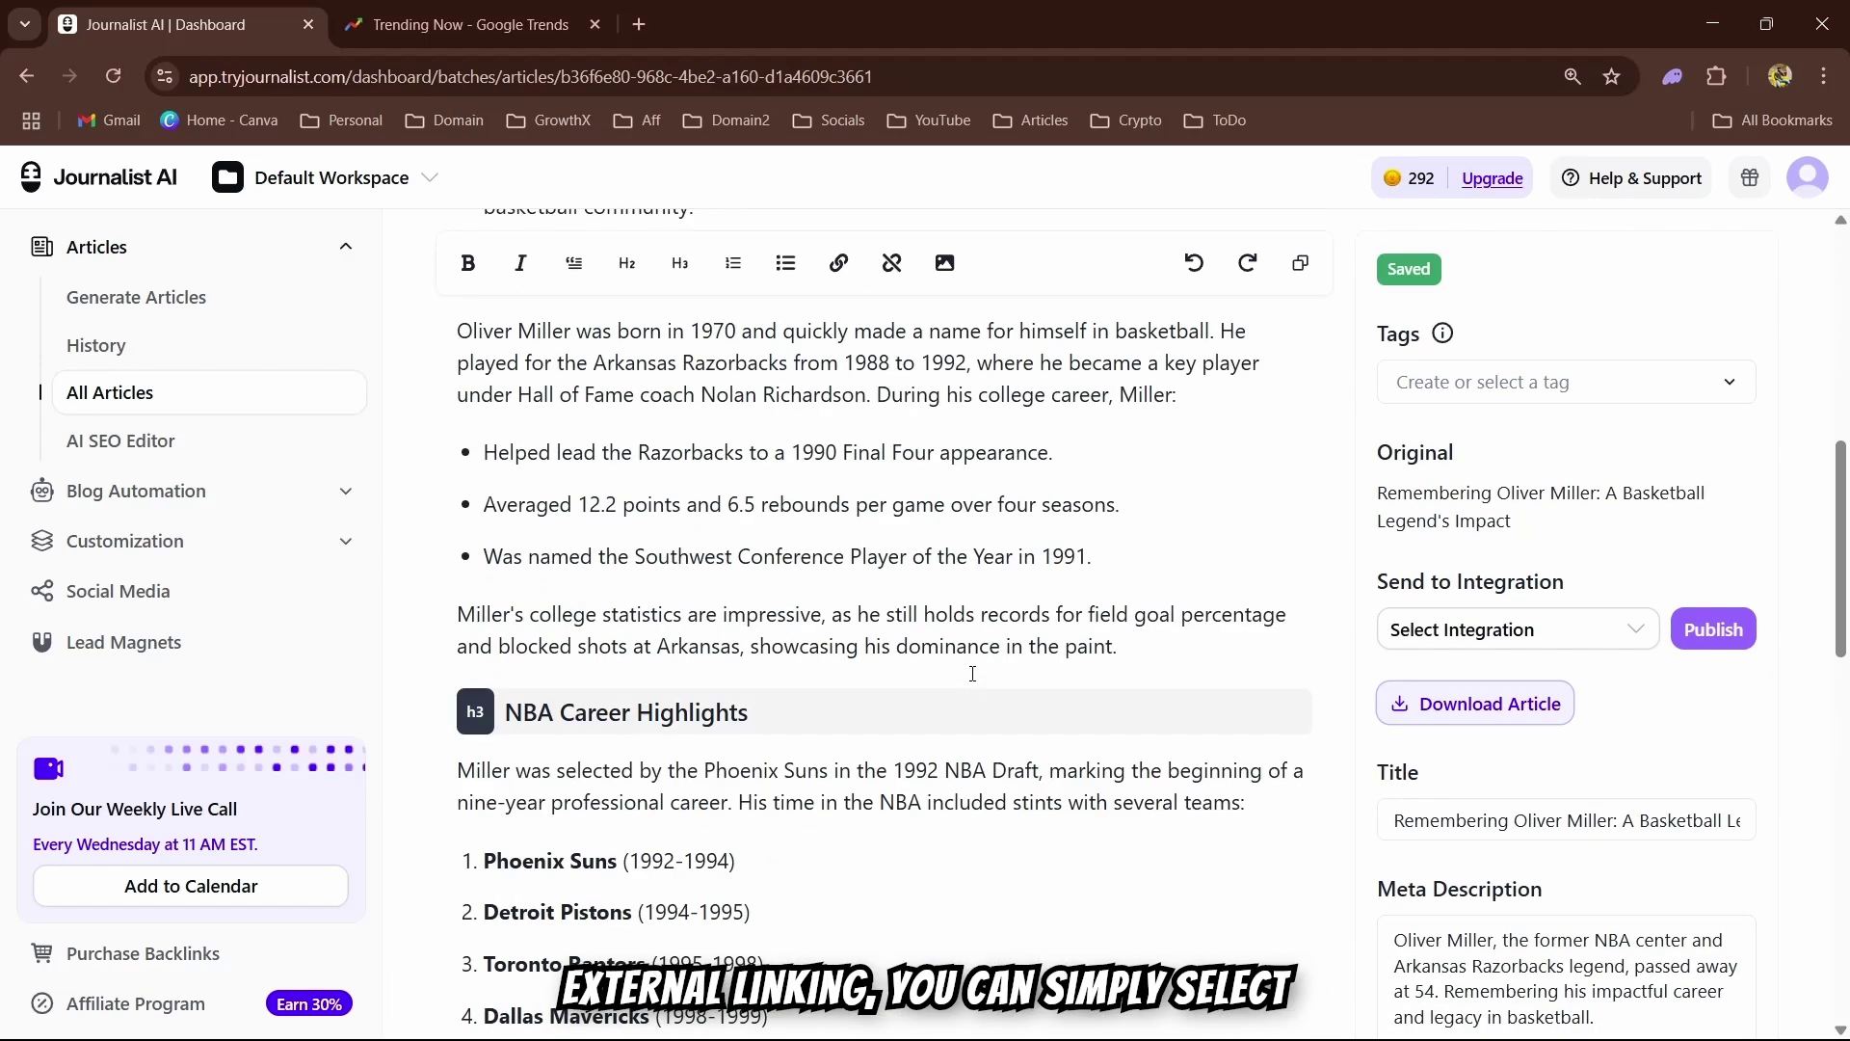
Select the paragraph introducing Miller's early life and college career and check the AI options for adding links
left_click_drag(464, 330, 1180, 394)
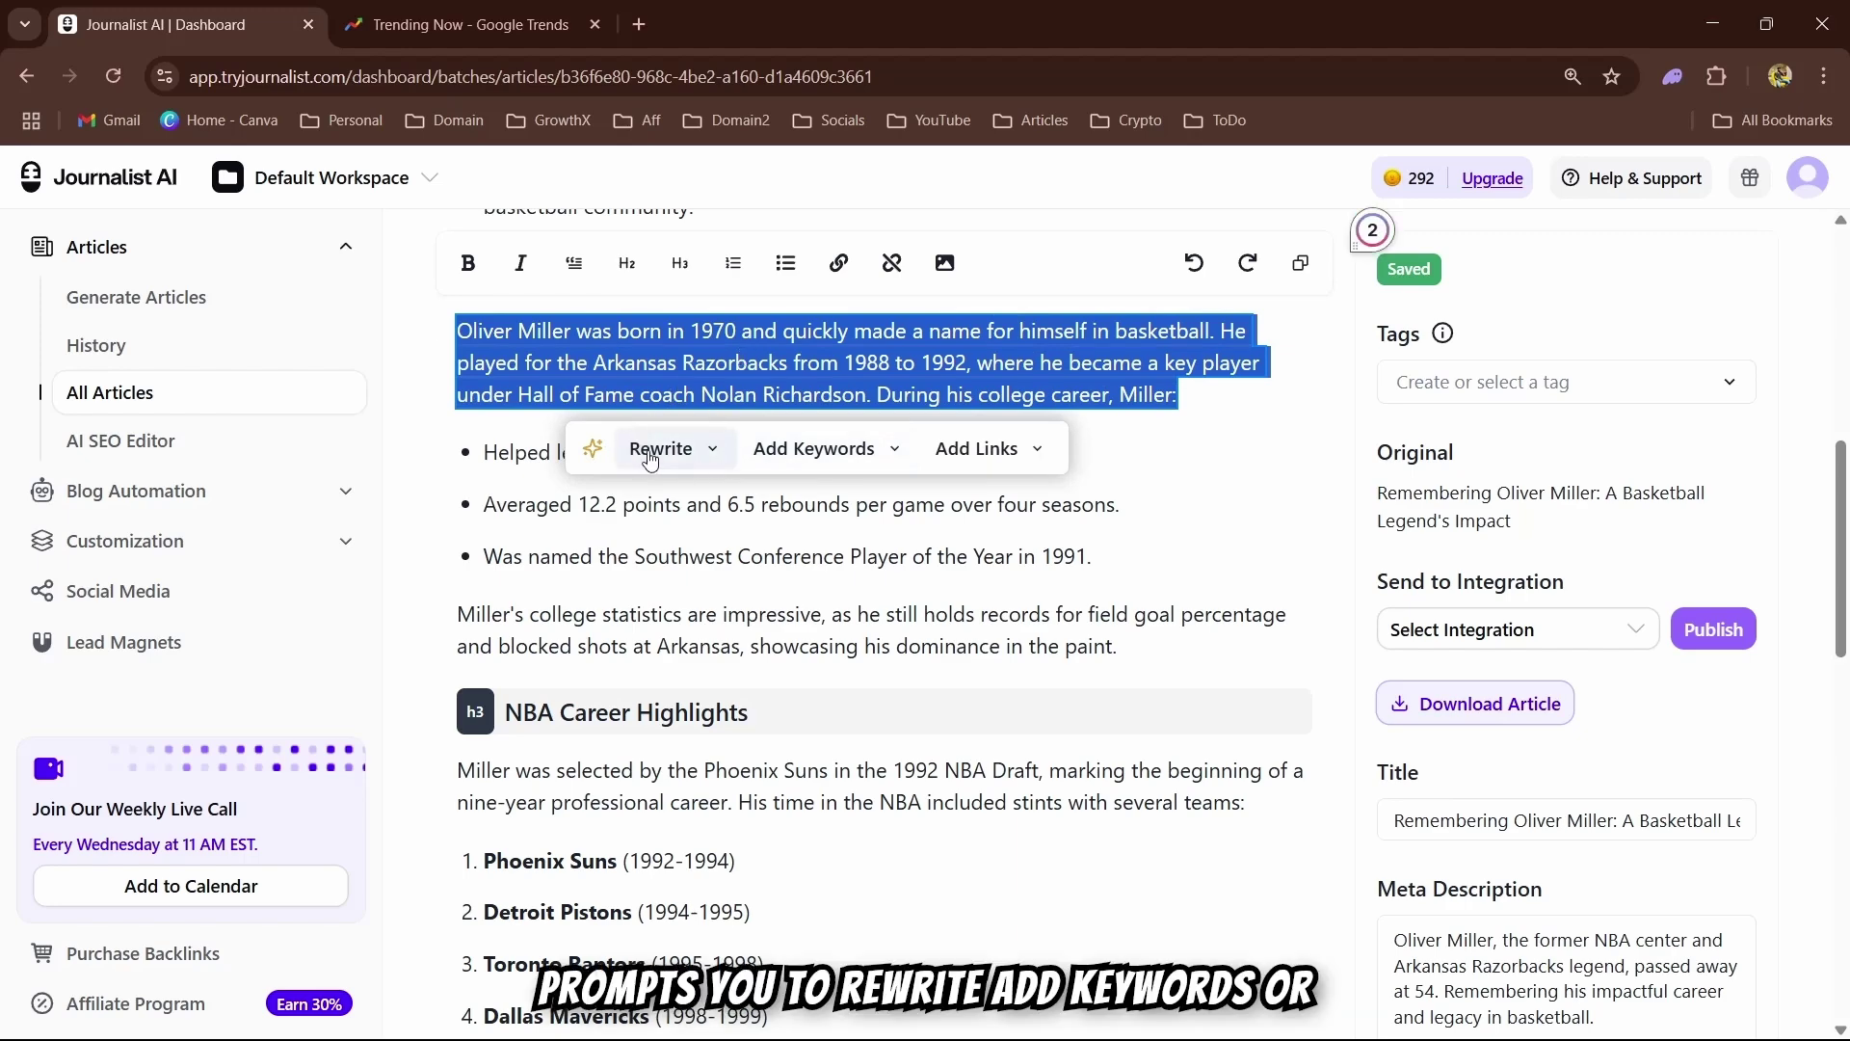
left_click(976, 458)
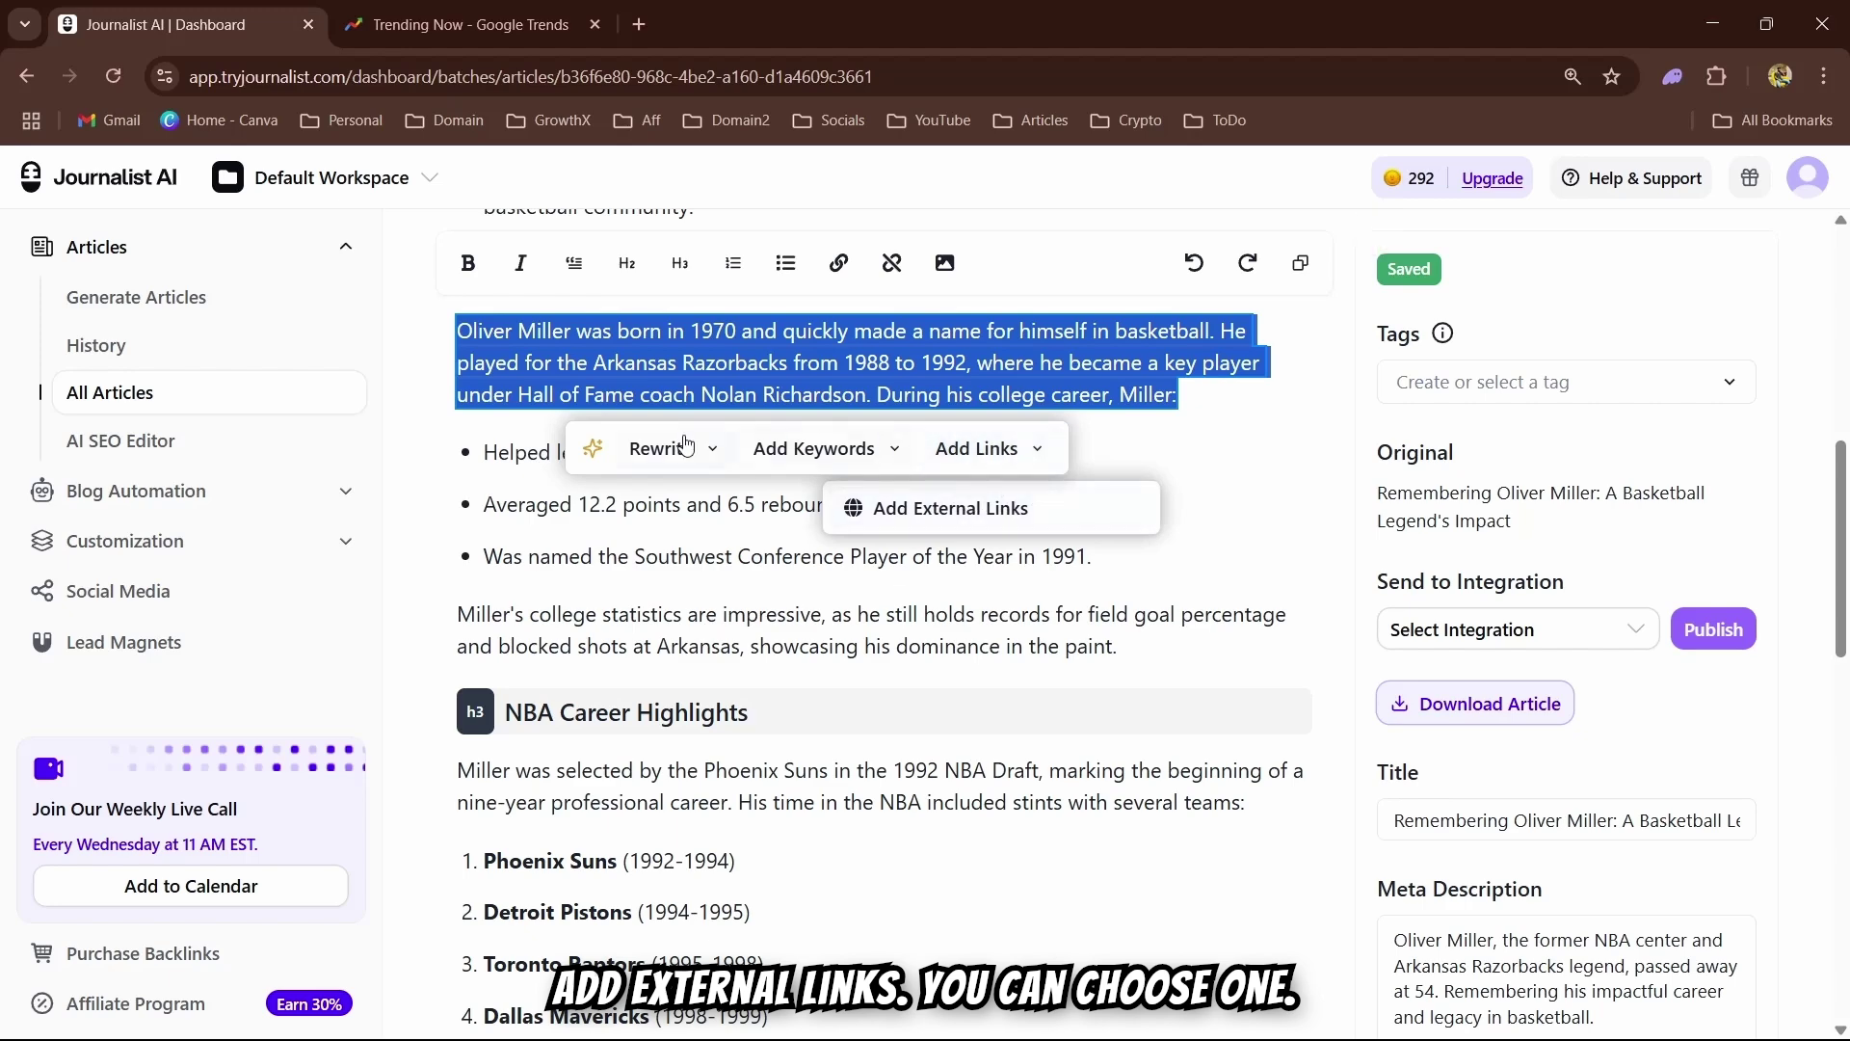
left_click(967, 367)
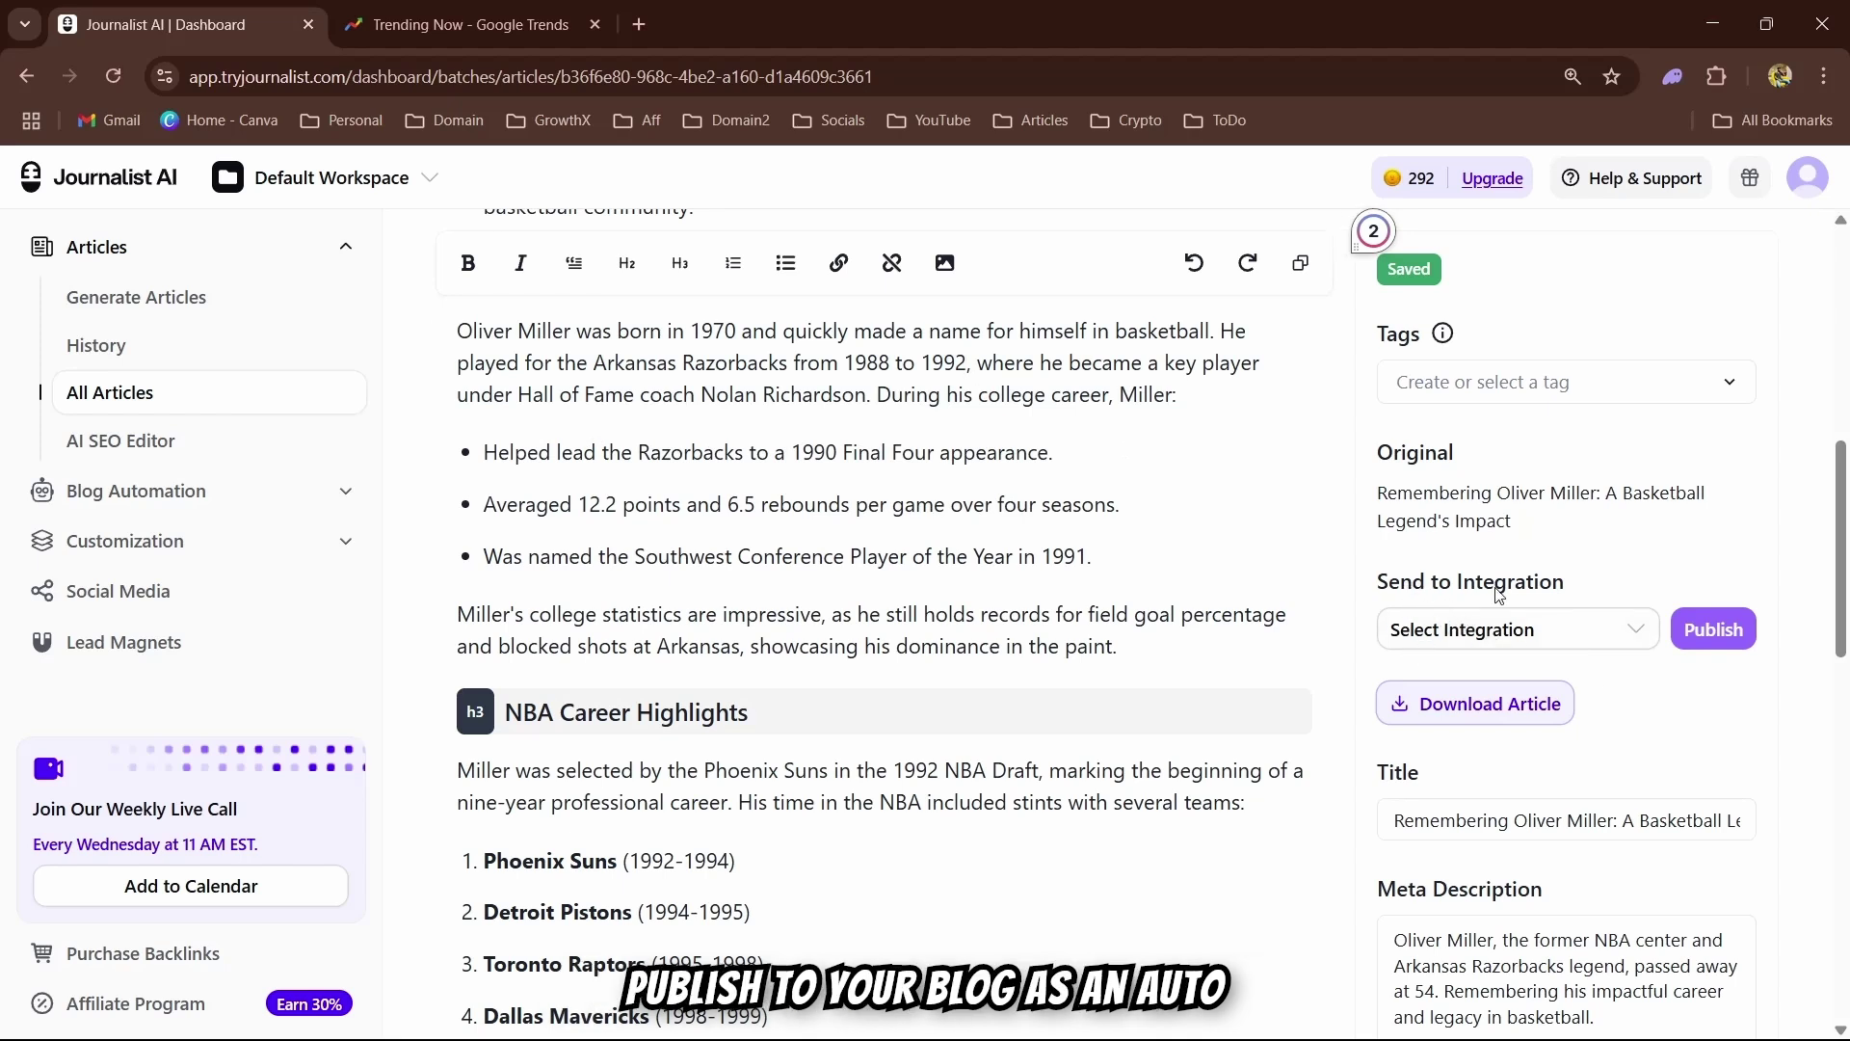
Check the website integrations available for publishing the article revision, leaving none selected
left_click(1515, 639)
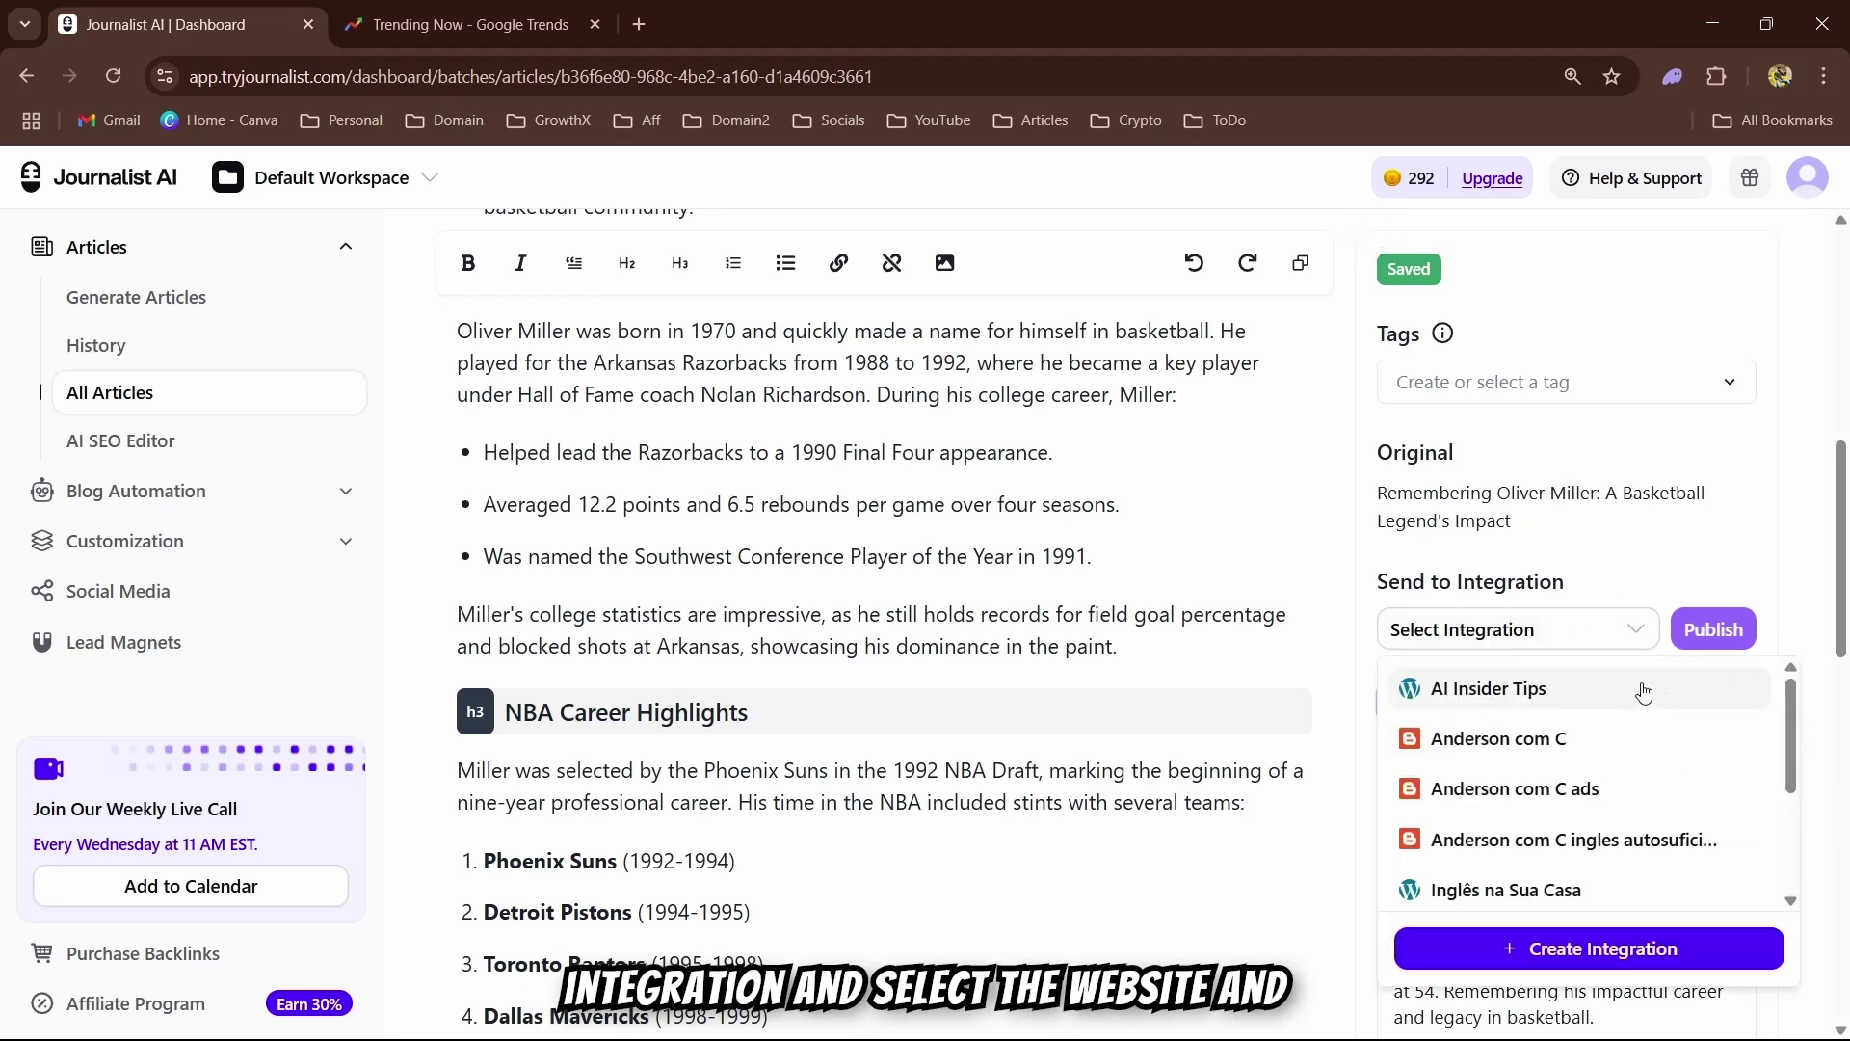
left_click(1646, 580)
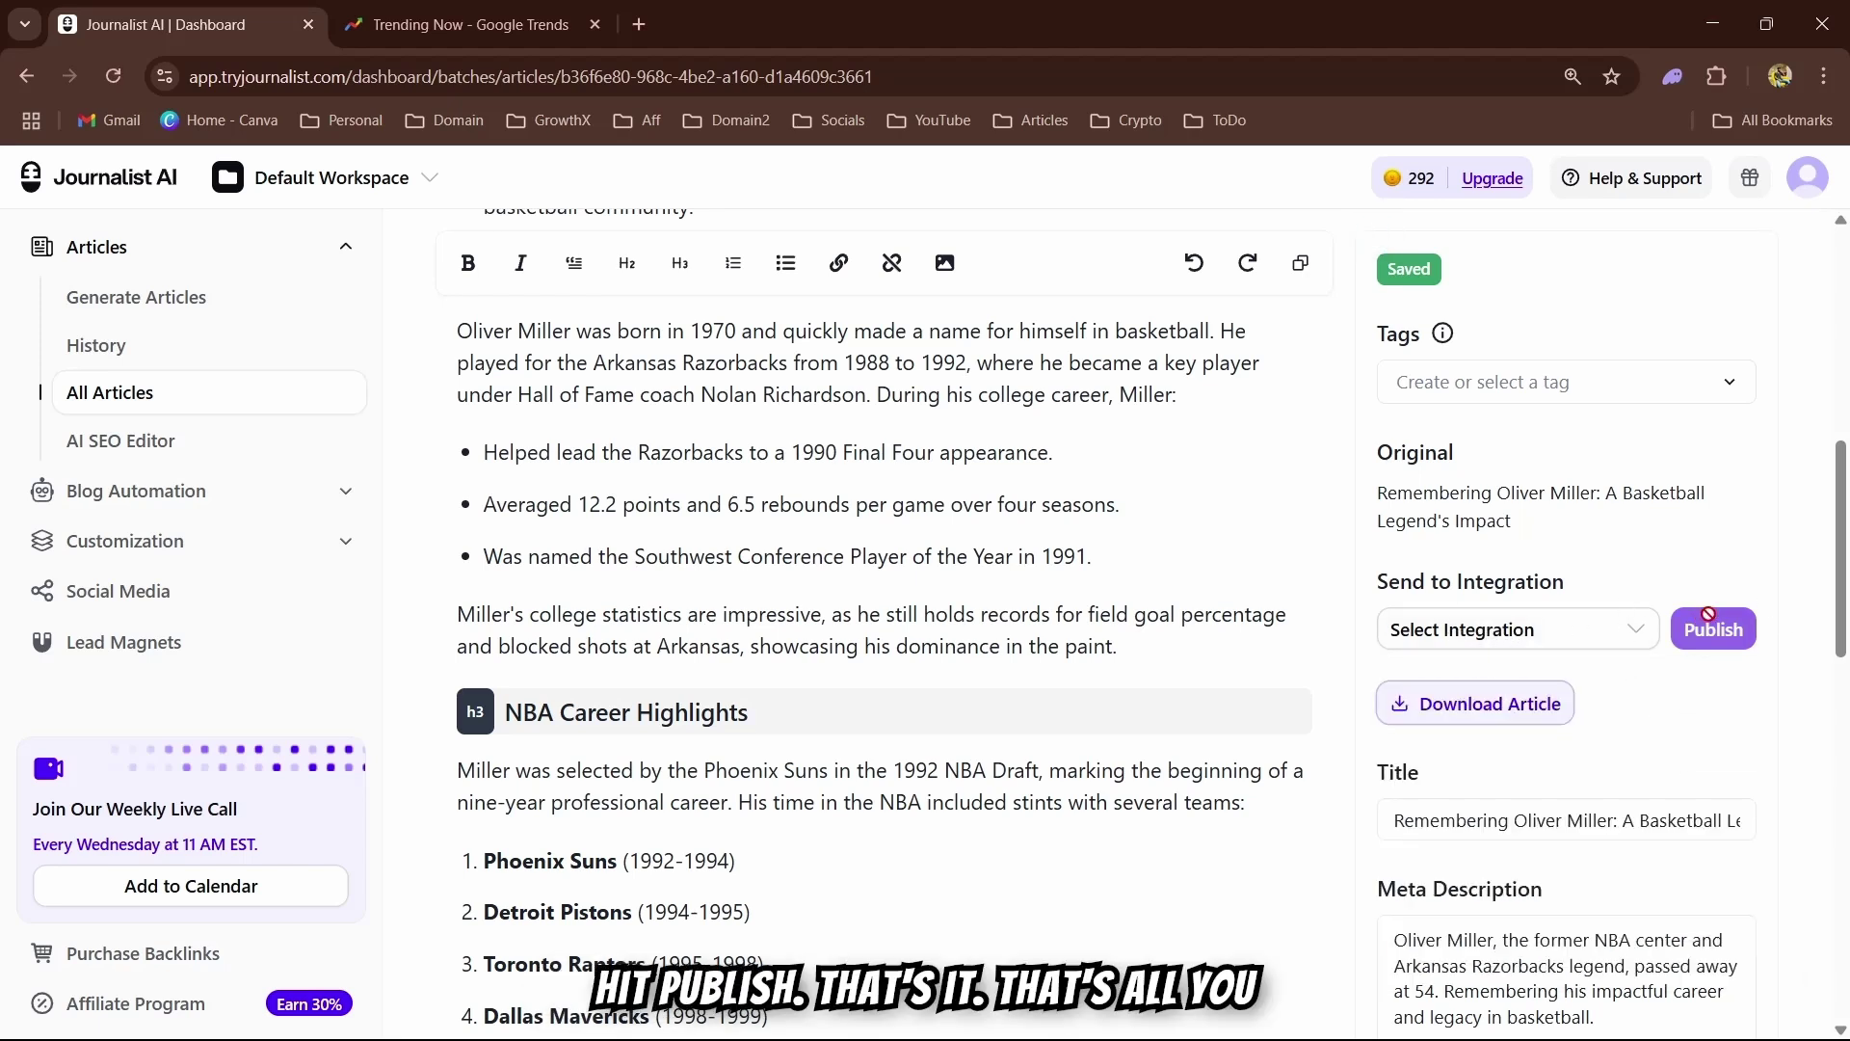